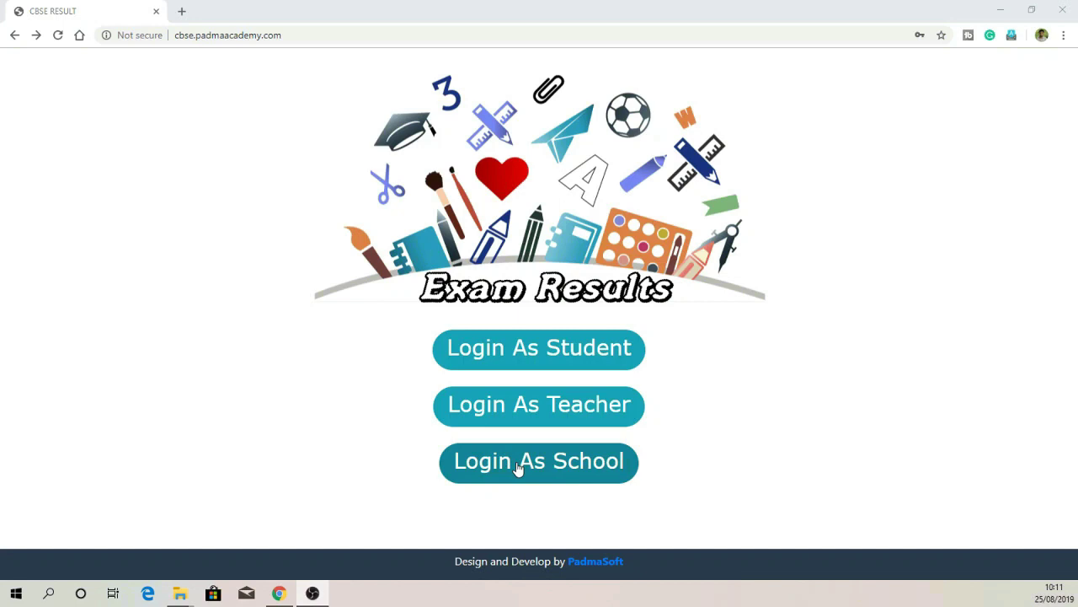
Step: Log in via Login As School with the school account's username and password
{"action": "left_click", "coordinate": [517, 468]}
{"action": "left_click", "coordinate": [518, 252]}
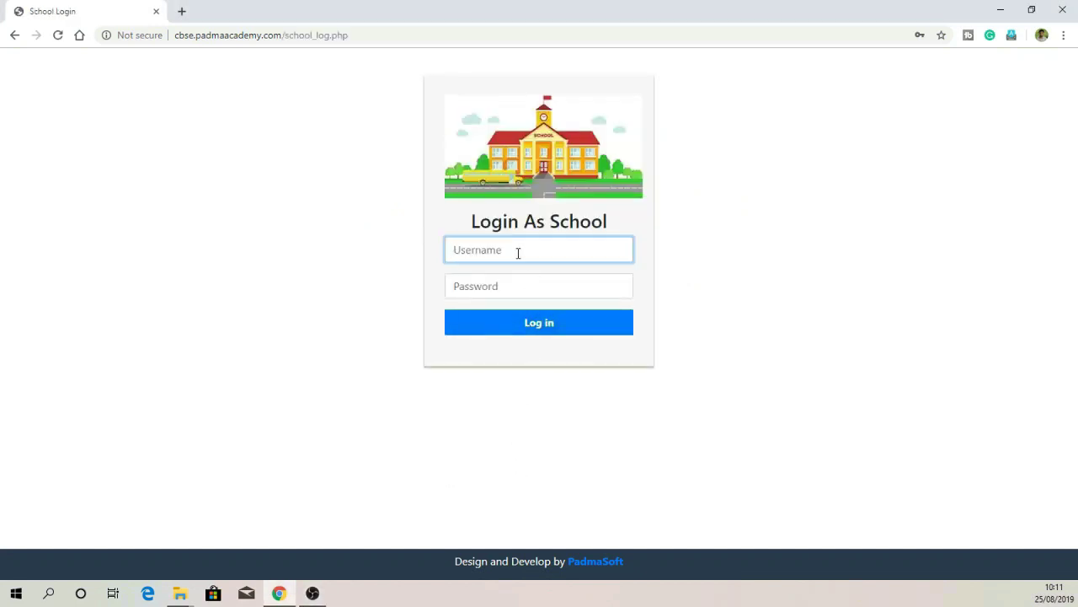
{"action": "type", "text": "school"}
{"action": "key", "text": "Tab"}
{"action": "type", "text": "s"}
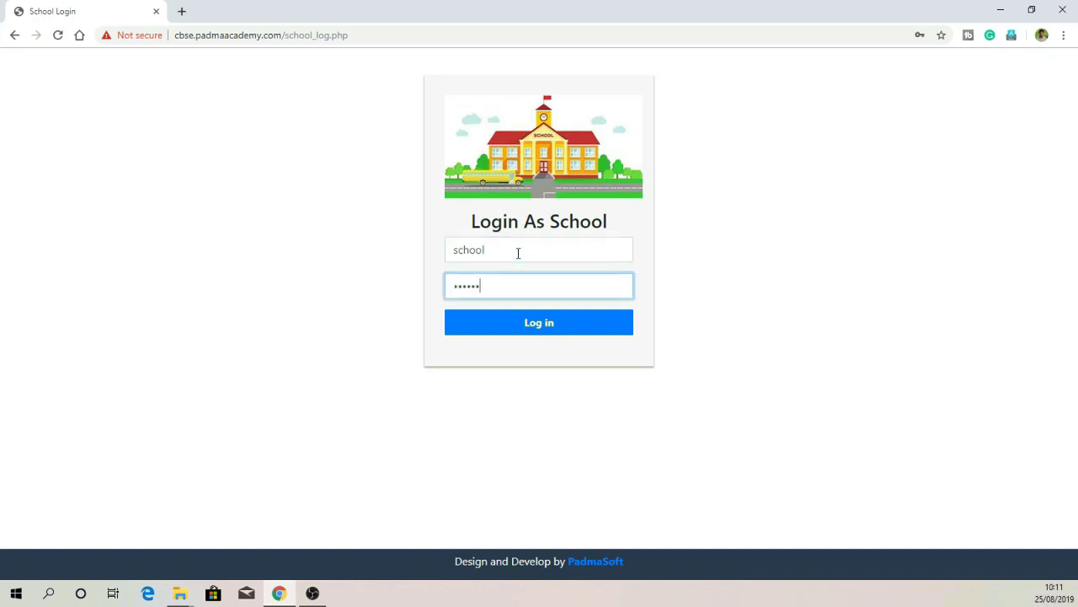
{"action": "left_click", "coordinate": [531, 322]}
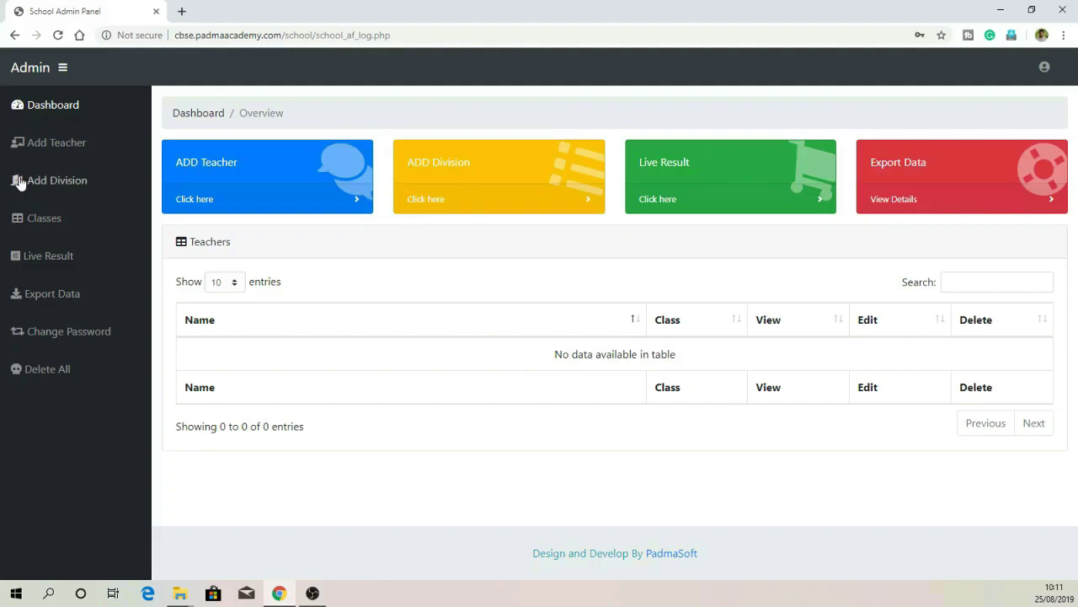
Step: Add division A to class 10 to create 10-A and confirm the success message
{"action": "left_click", "coordinate": [458, 200]}
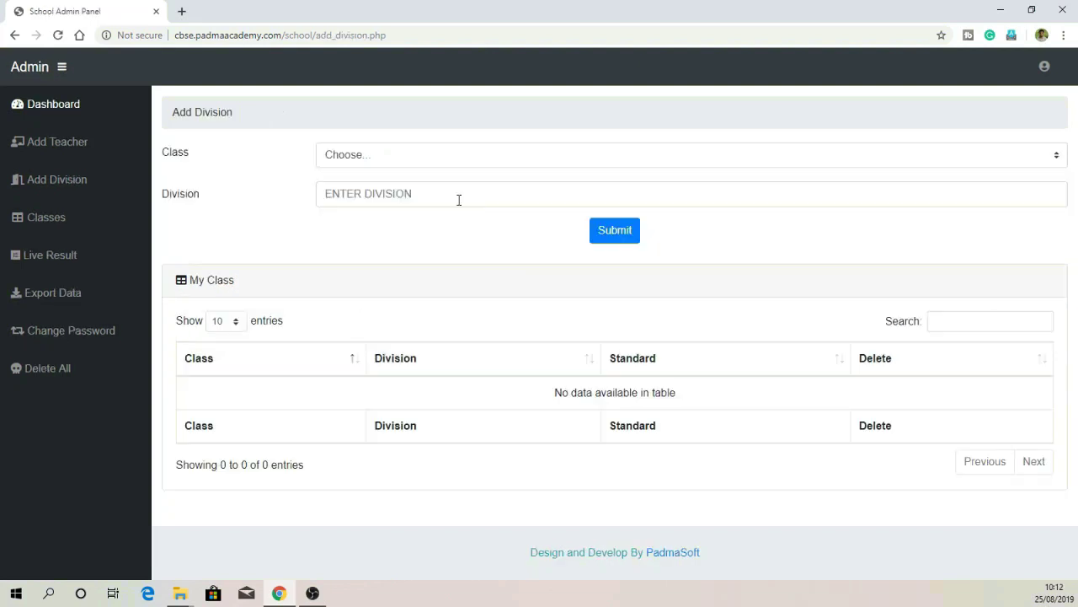
{"action": "left_click", "coordinate": [383, 160]}
{"action": "left_click", "coordinate": [378, 187]}
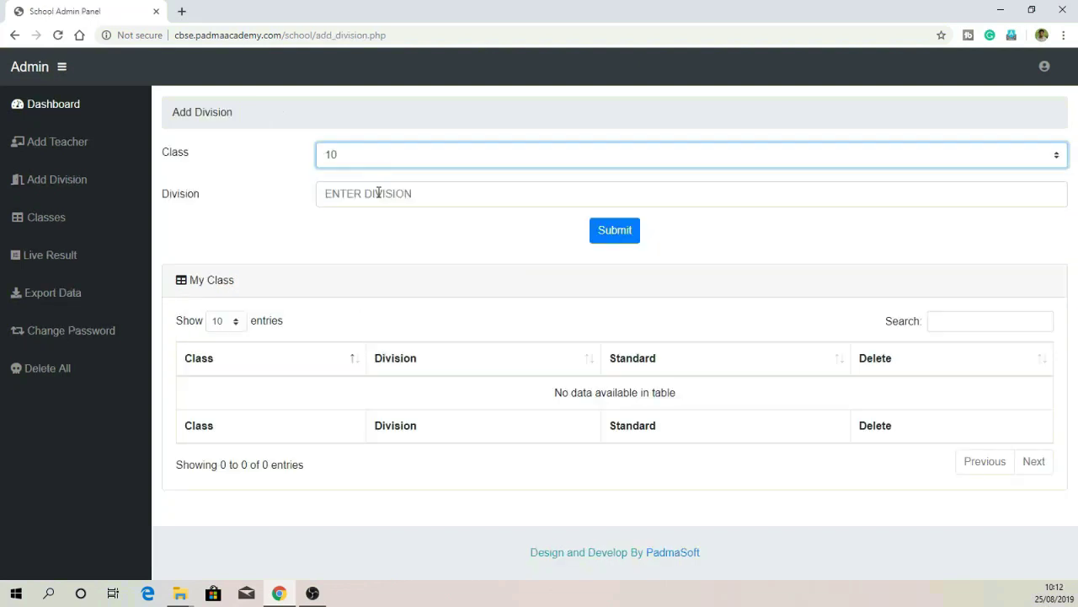
{"action": "left_click", "coordinate": [378, 193]}
{"action": "type", "text": "A"}
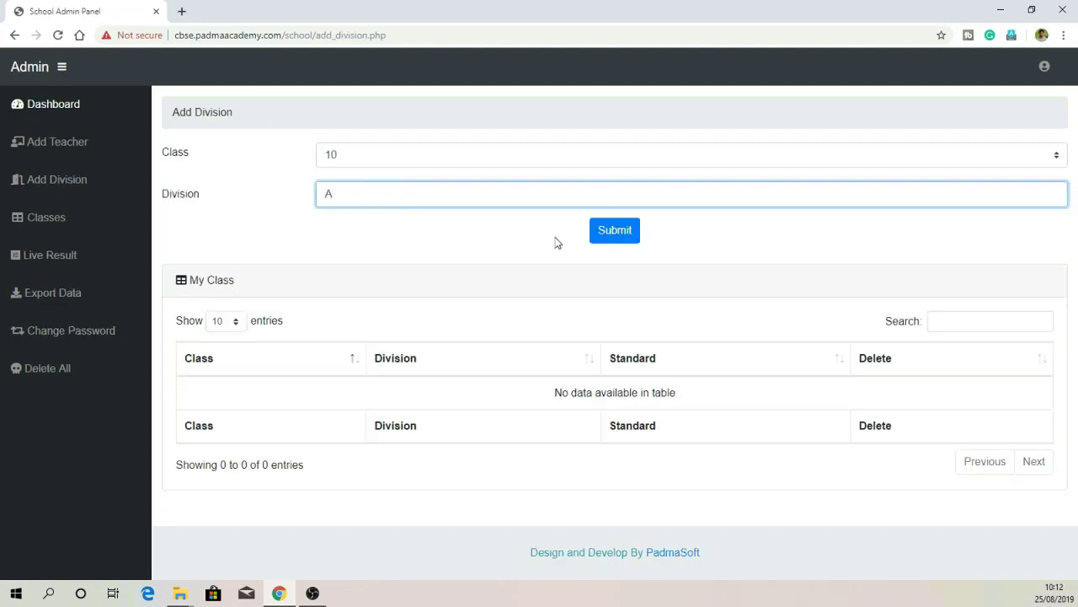
{"action": "left_click", "coordinate": [623, 237]}
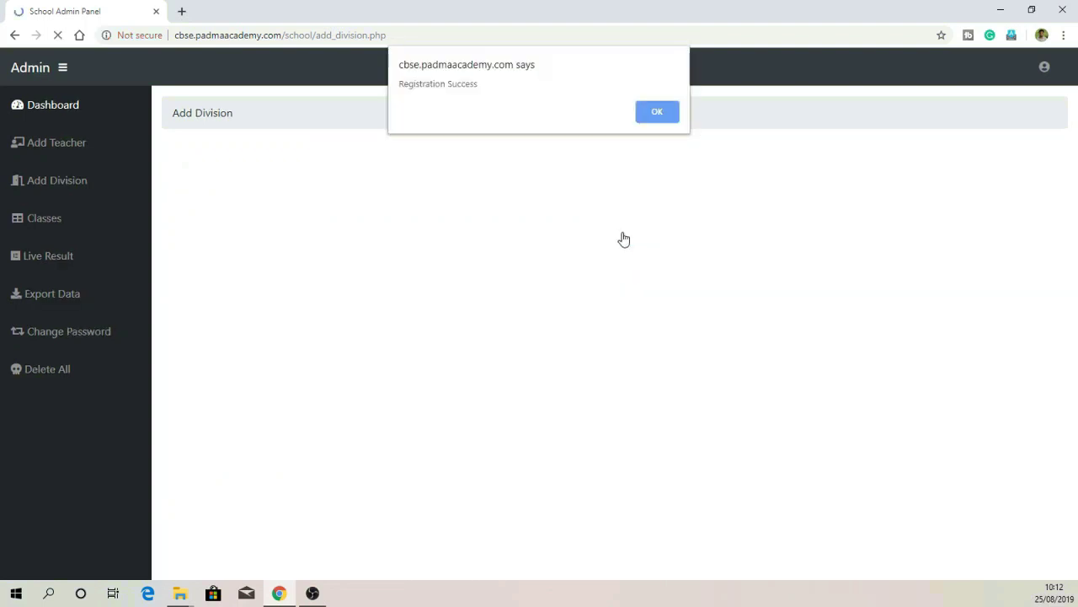
{"action": "left_click", "coordinate": [656, 111]}
Step: Add division A to class 9 to create 9-A and confirm the success message
{"action": "left_click", "coordinate": [350, 160]}
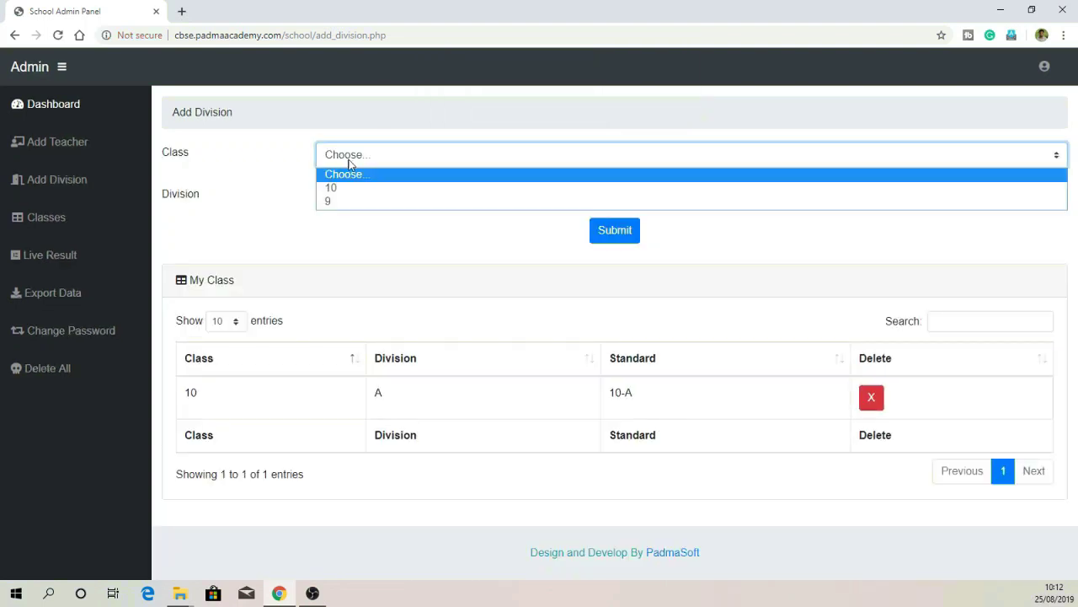
{"action": "left_click", "coordinate": [349, 200]}
{"action": "left_click", "coordinate": [361, 193]}
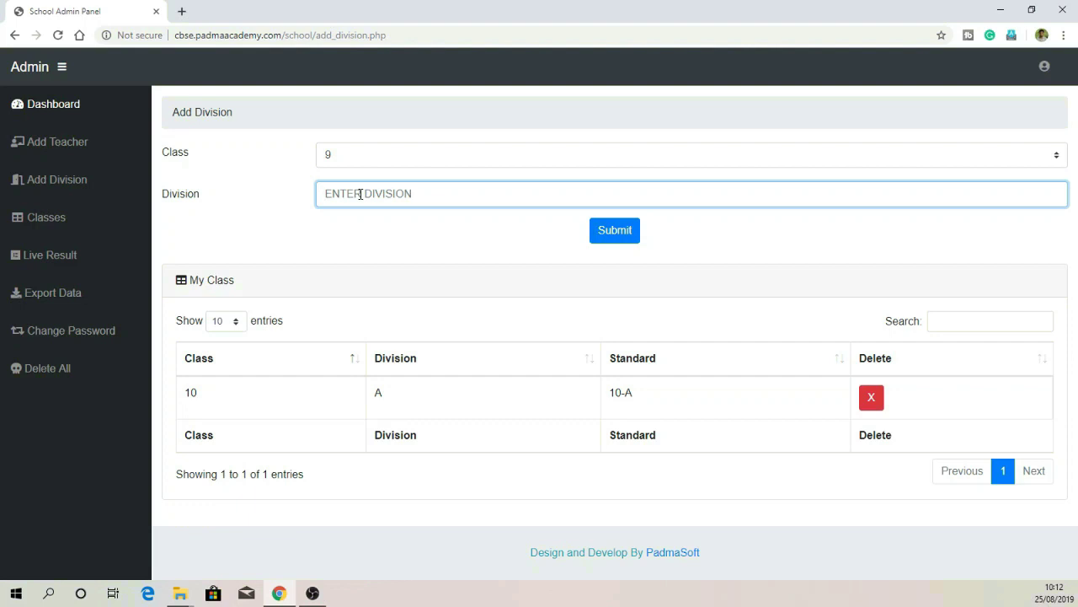
{"action": "type", "text": "A"}
{"action": "left_click", "coordinate": [612, 231]}
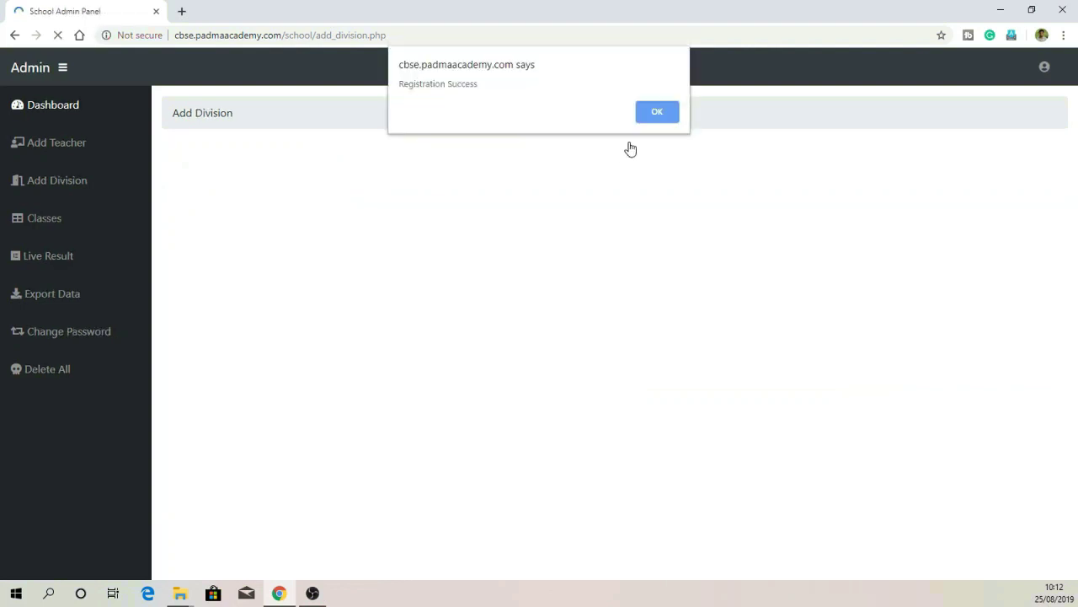
{"action": "left_click", "coordinate": [644, 117]}
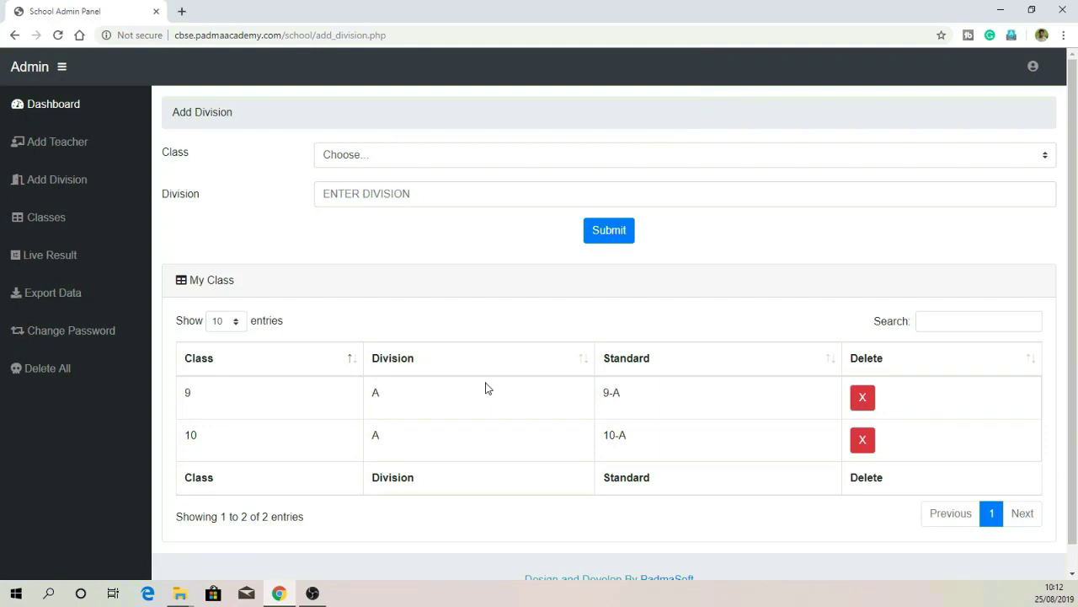
Step: Enter the new teacher's first, middle and last name in the Add Teacher form
{"action": "left_click", "coordinate": [75, 145]}
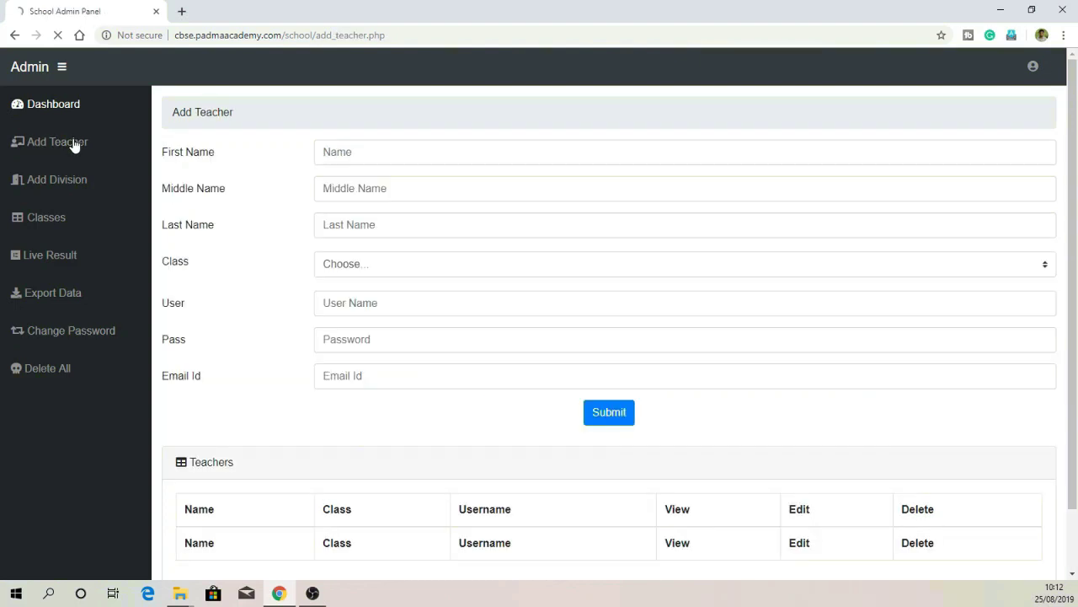
{"action": "left_click", "coordinate": [389, 160]}
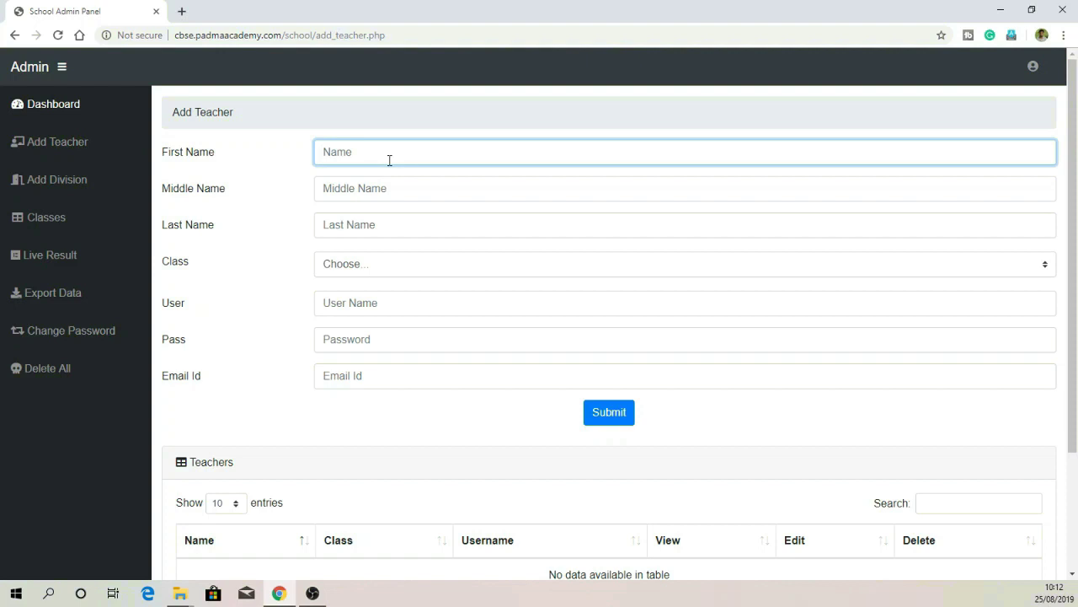
{"action": "key", "text": "Tab"}
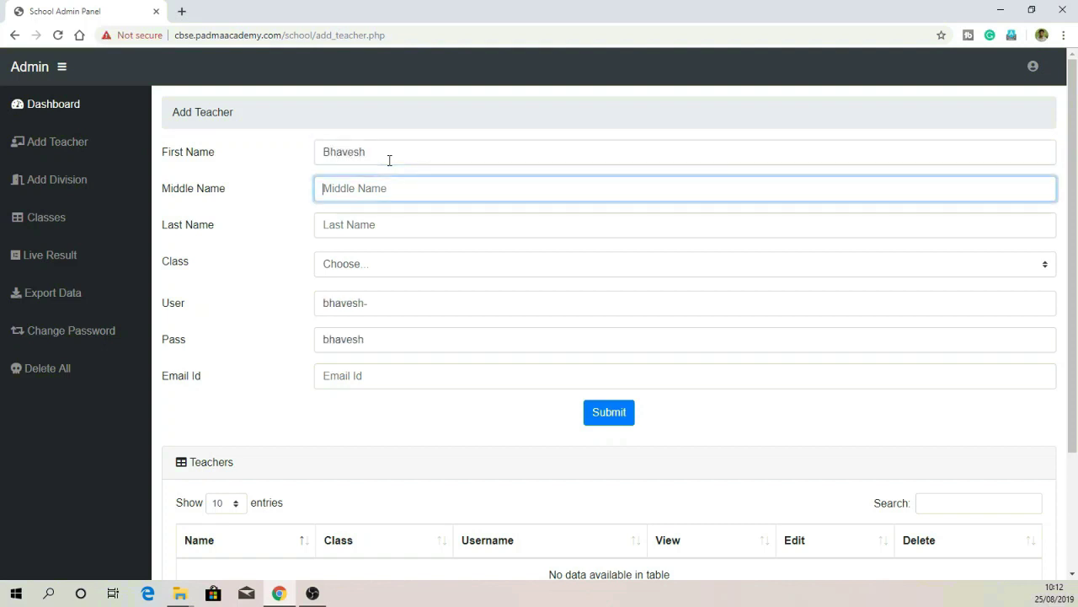
{"action": "key", "text": "Tab"}
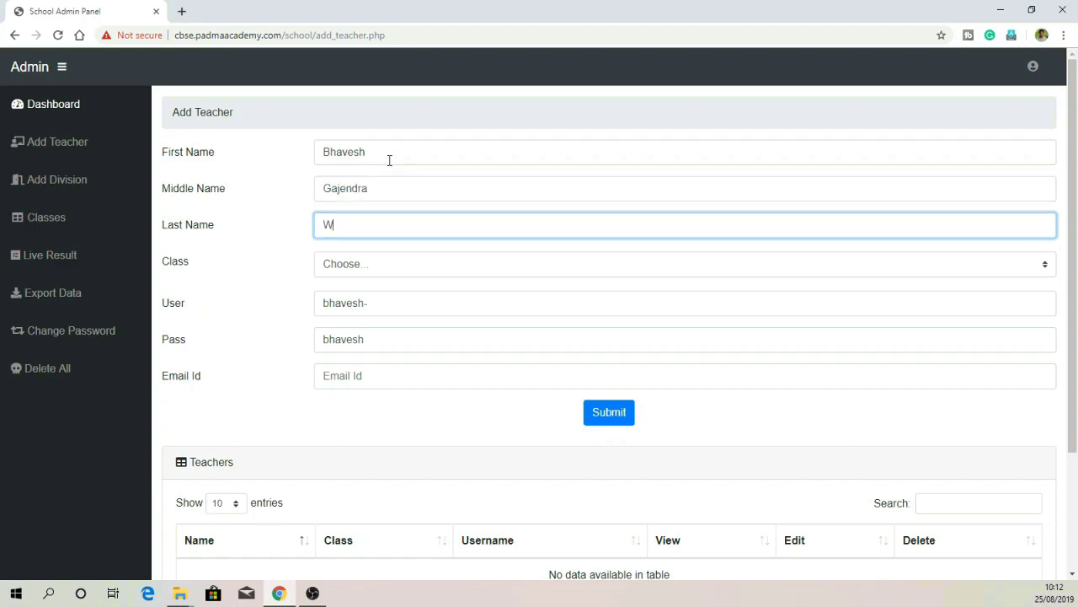
{"action": "key", "text": "Tab"}
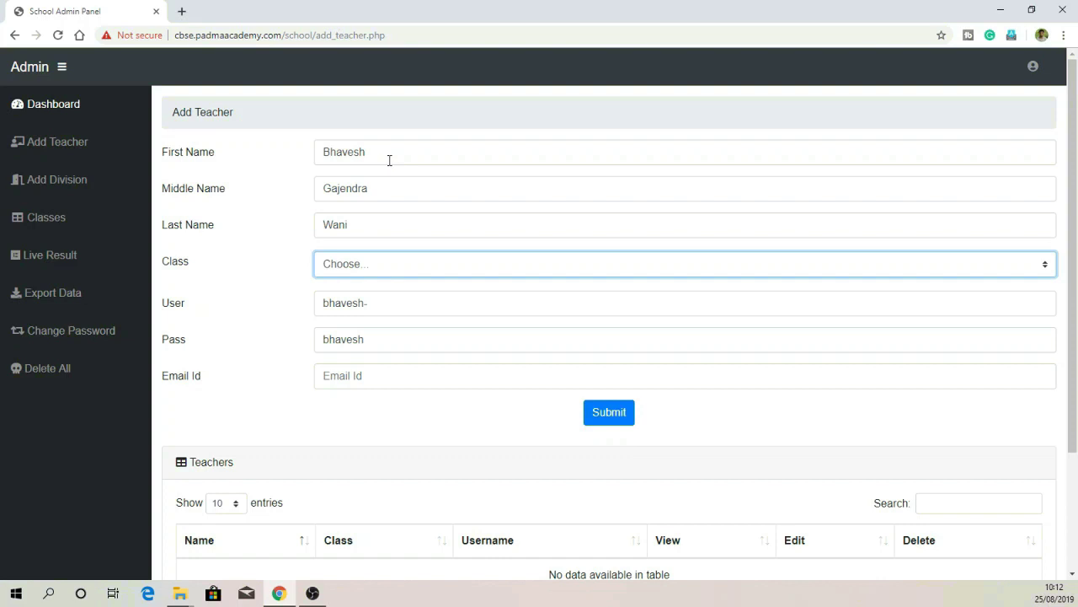
Step: Assign the teacher to class 9-A and submit the registration
{"action": "left_click", "coordinate": [381, 263]}
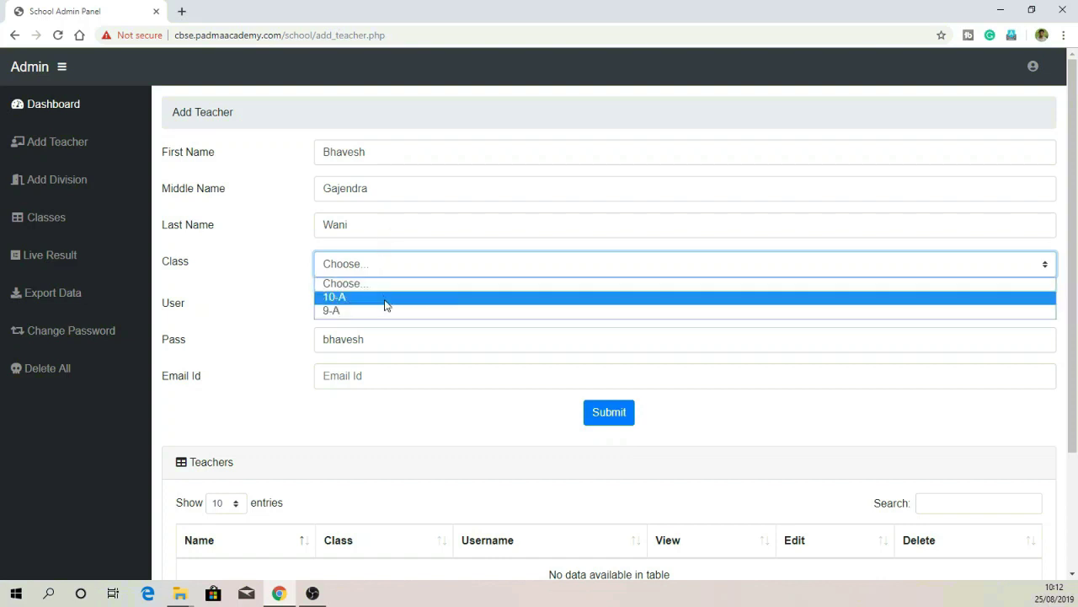
{"action": "left_click", "coordinate": [387, 310]}
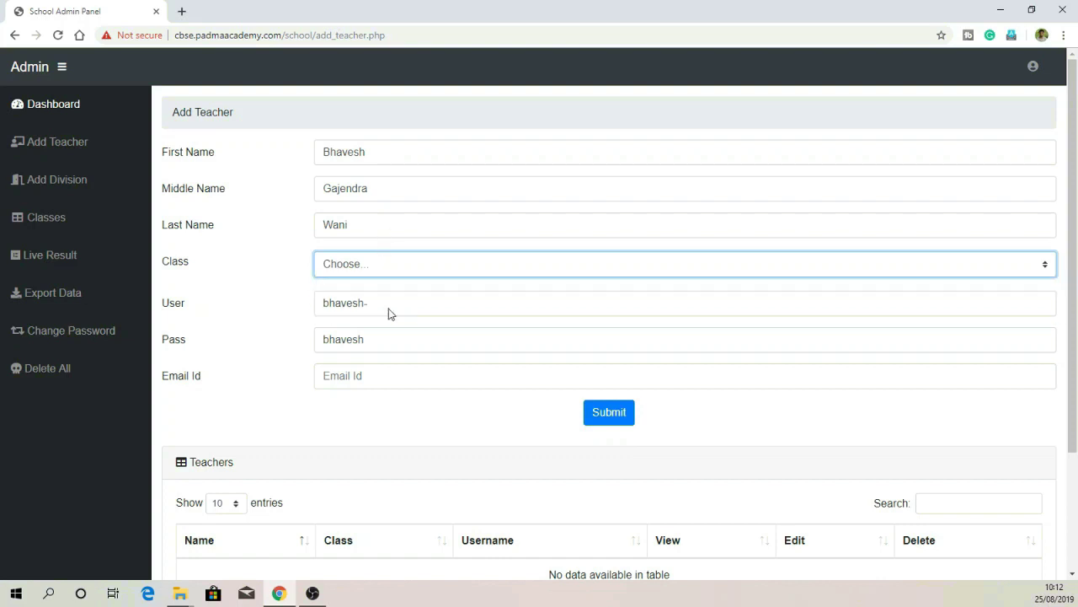
{"action": "left_click", "coordinate": [381, 384]}
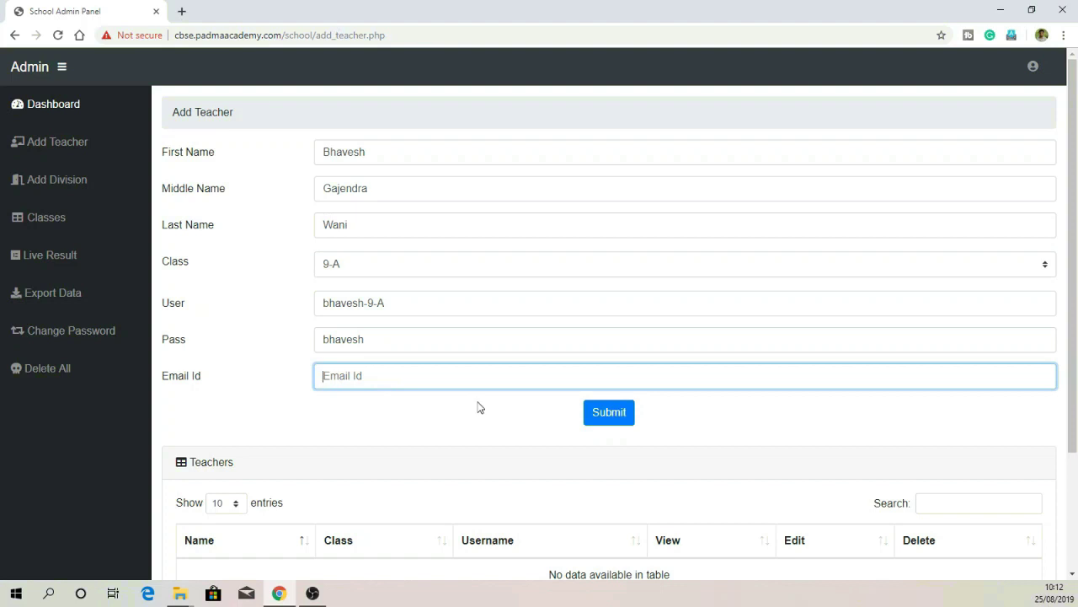
{"action": "left_click", "coordinate": [608, 412]}
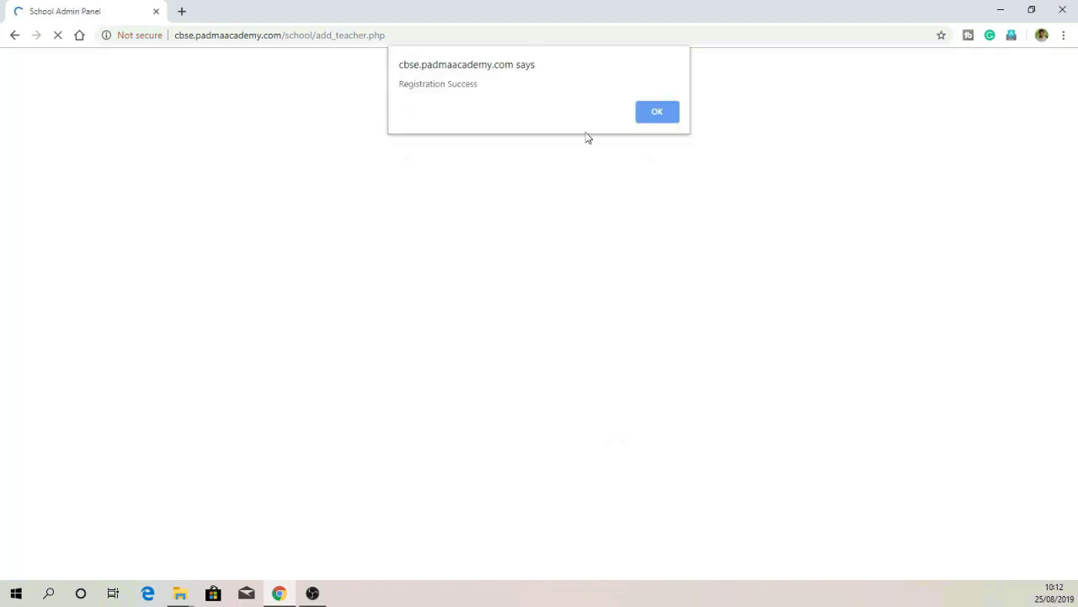
{"action": "left_click", "coordinate": [655, 113]}
{"action": "scroll", "coordinate": [489, 294], "scroll_direction": "down", "scroll_amount": 3}
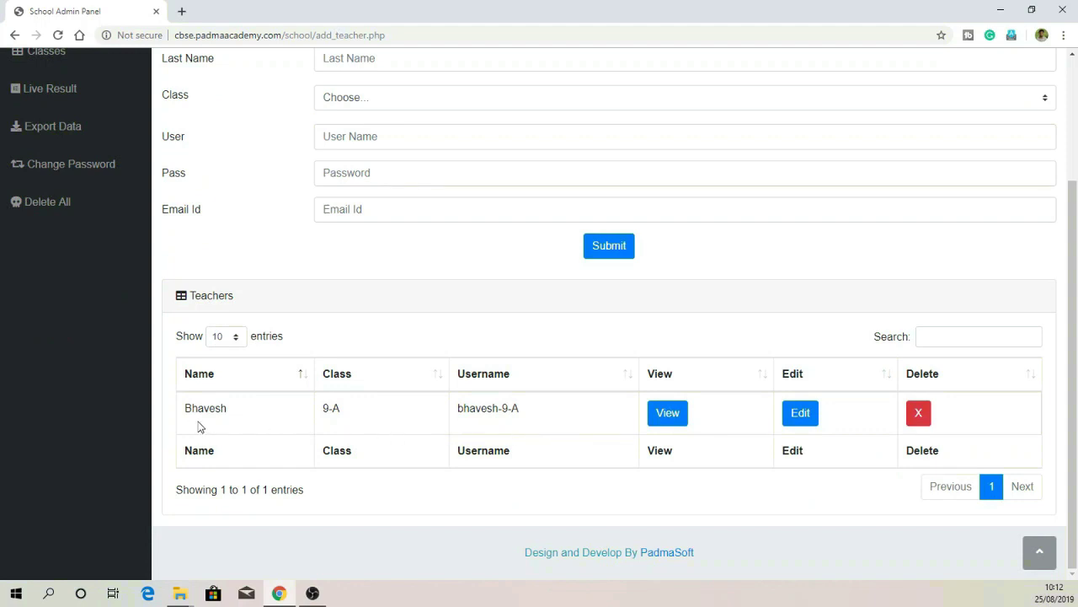
Step: Open cbse.padmaacademy.com in a new tab and log in as the teacher
{"action": "left_click", "coordinate": [180, 11]}
{"action": "type", "text": "cbse.padmaacademy.com"}
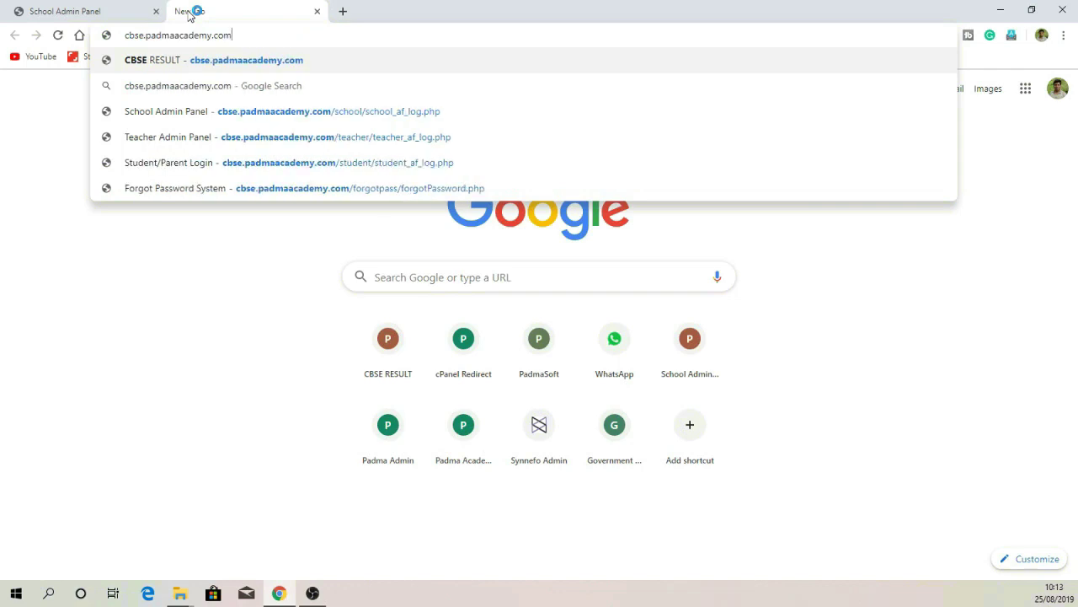
{"action": "key", "text": "Return"}
{"action": "left_click", "coordinate": [539, 404]}
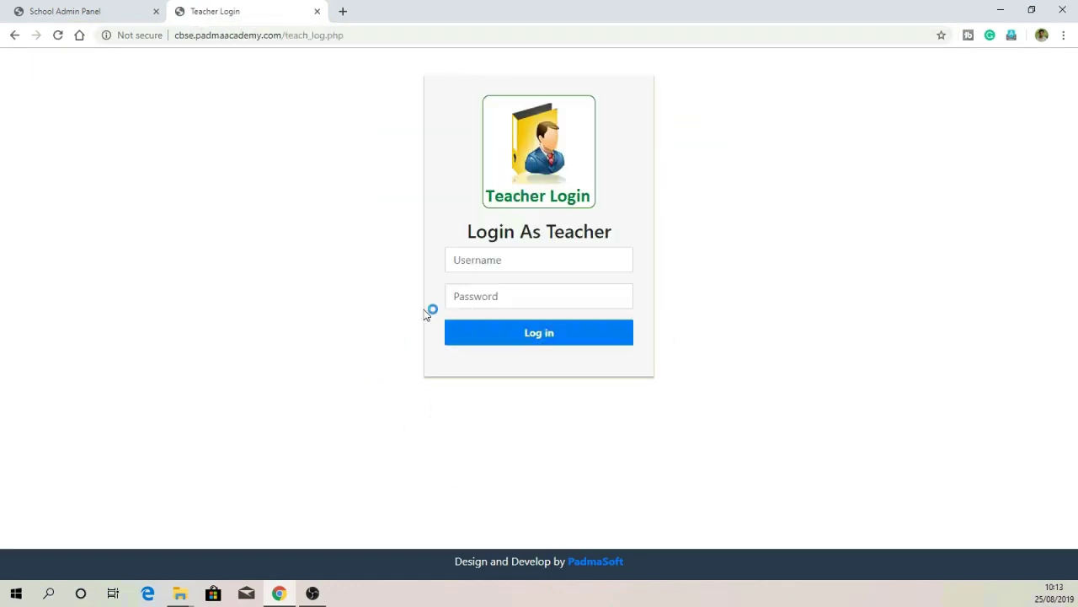
{"action": "left_click", "coordinate": [476, 255]}
{"action": "type", "text": "bhav"}
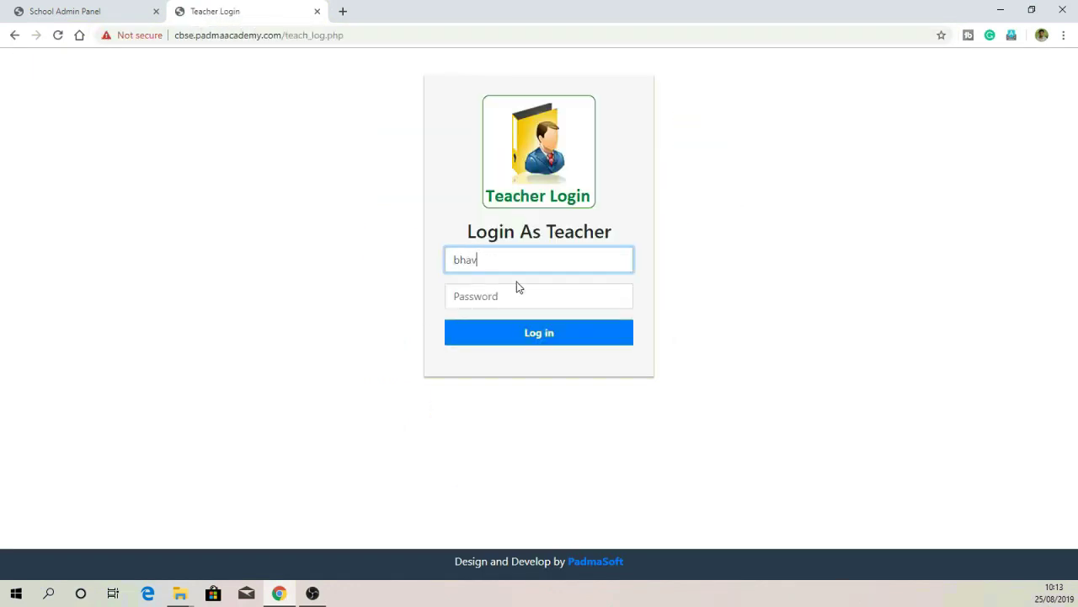
{"action": "type", "text": "esh-9-A"}
{"action": "key", "text": "Tab"}
{"action": "type", "text": "1234"}
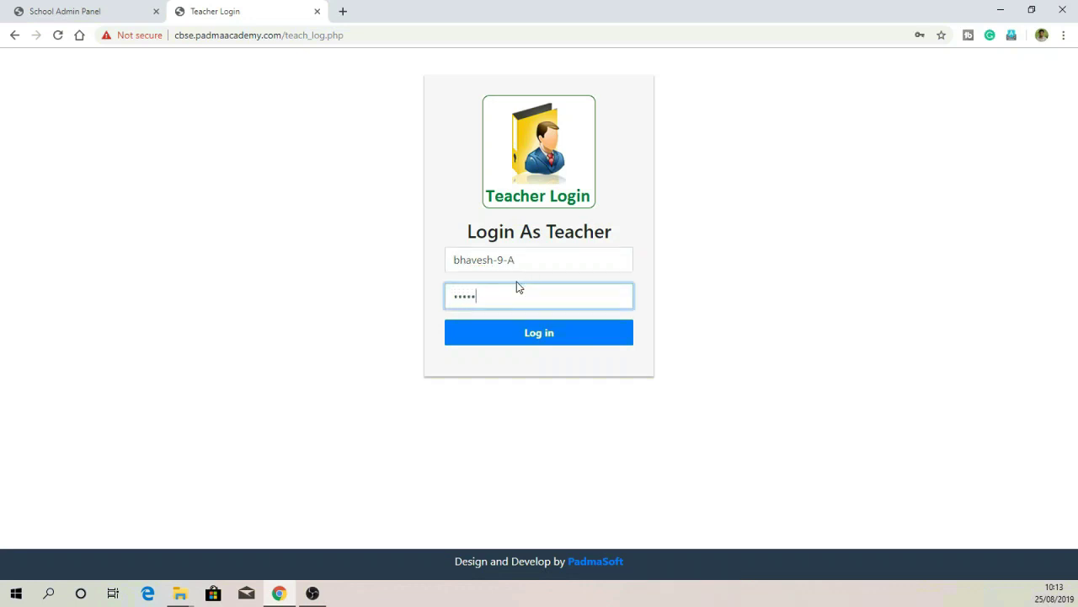
{"action": "left_click", "coordinate": [544, 340]}
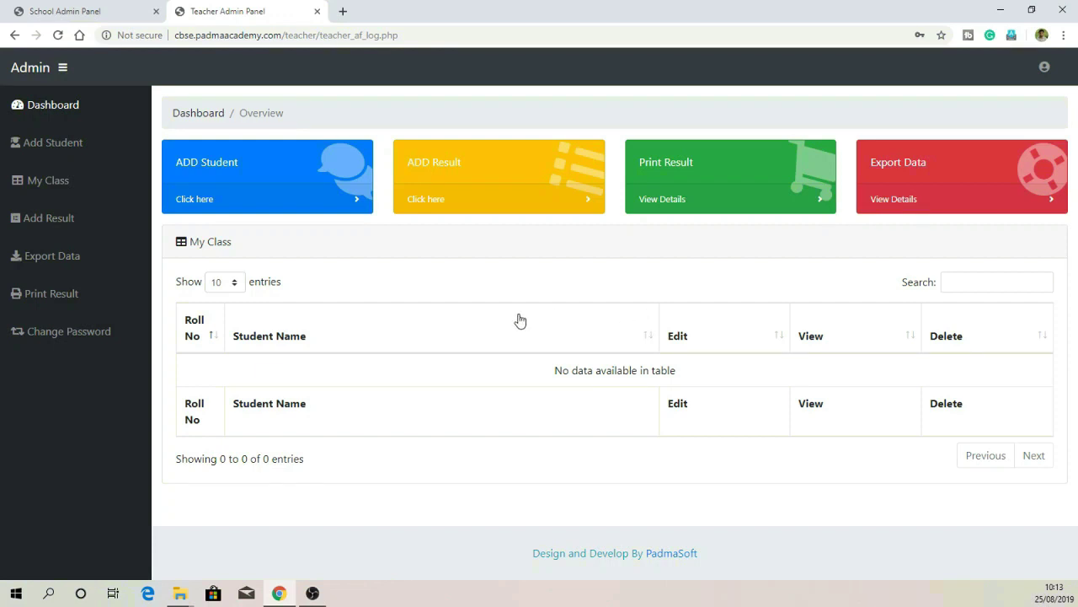
Step: Change the teacher's password with old, new and confirm values, agreeing to the change
{"action": "left_click", "coordinate": [101, 344]}
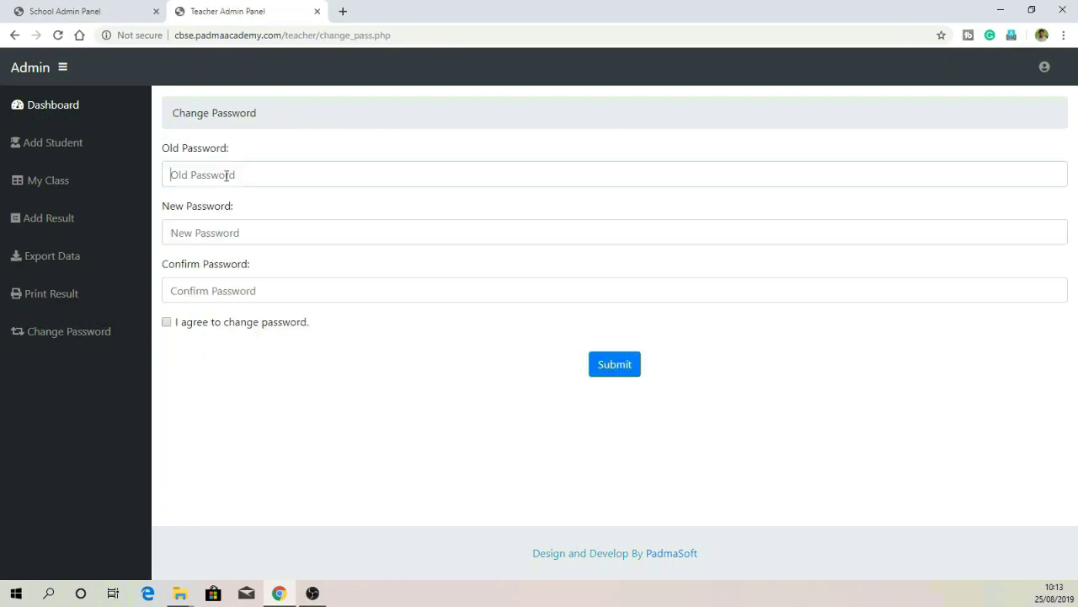
{"action": "left_click", "coordinate": [226, 176]}
{"action": "type", "text": "1"}
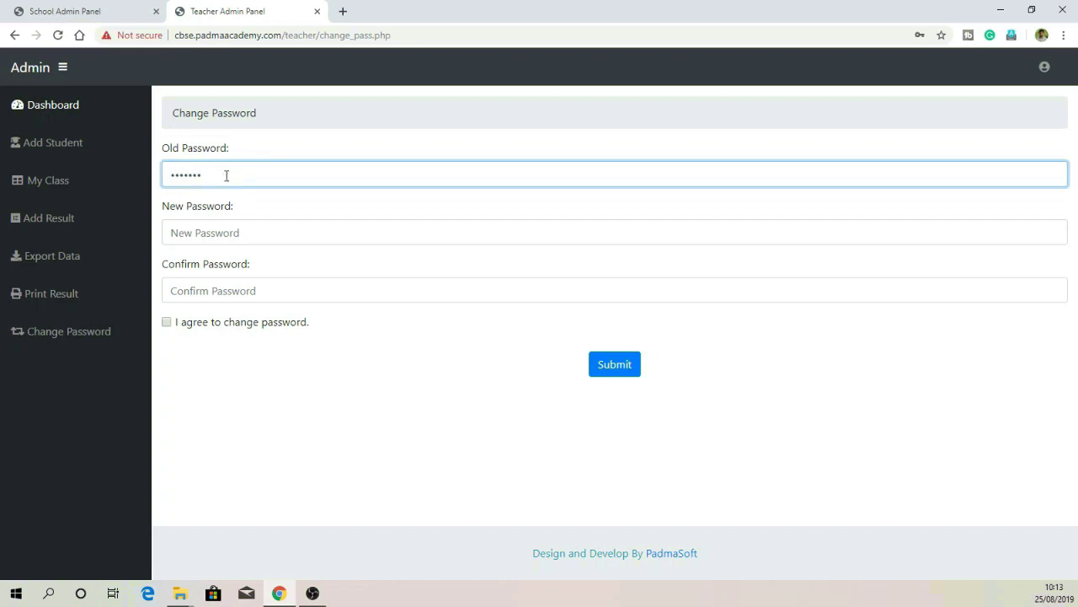
{"action": "key", "text": "Tab"}
{"action": "type", "text": "1"}
{"action": "key", "text": "Tab"}
{"action": "type", "text": "1"}
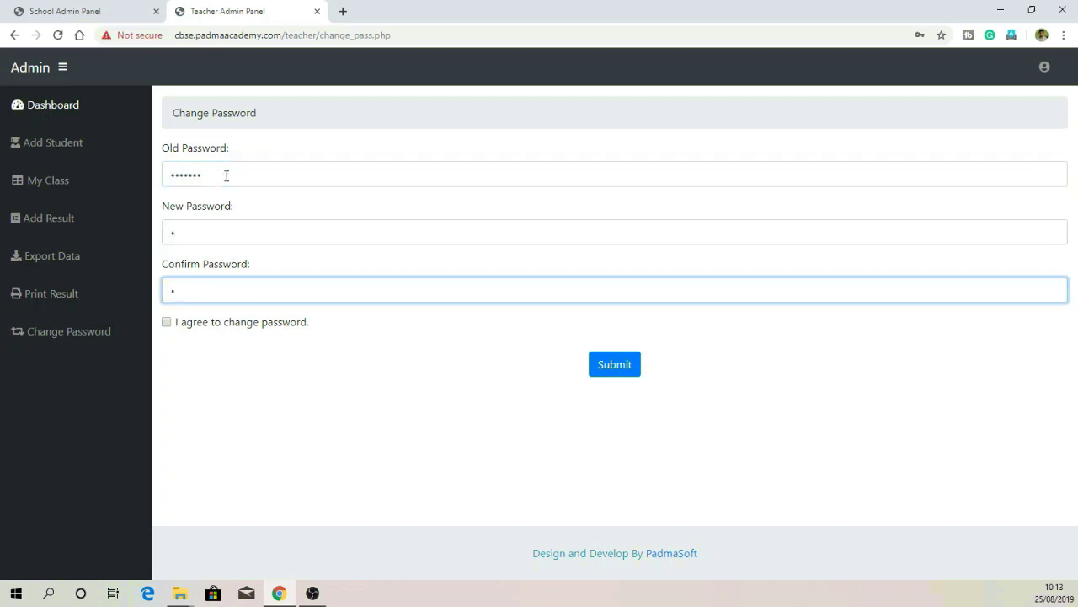
{"action": "left_click", "coordinate": [166, 323]}
{"action": "left_click", "coordinate": [614, 364]}
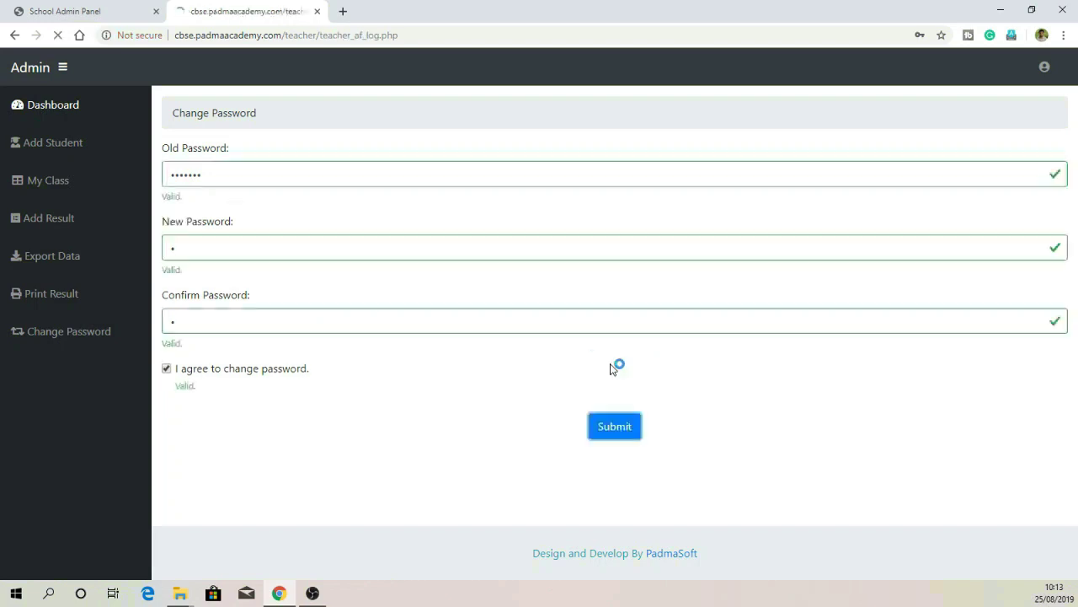
{"action": "left_click", "coordinate": [659, 105]}
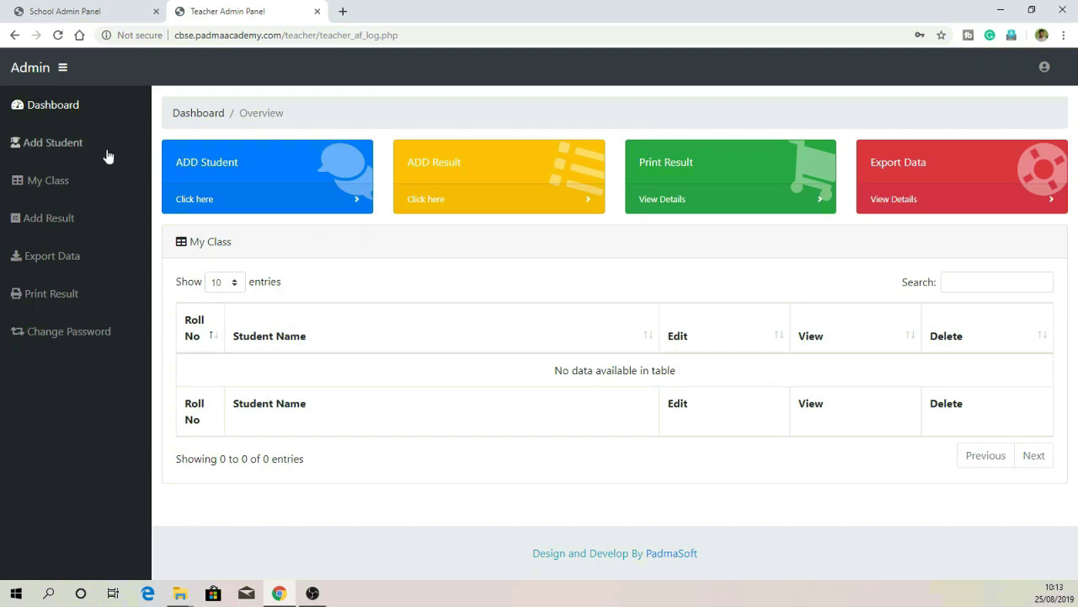
Step: Enter the student's first, middle and last name and roll number 1
{"action": "left_click", "coordinate": [201, 200]}
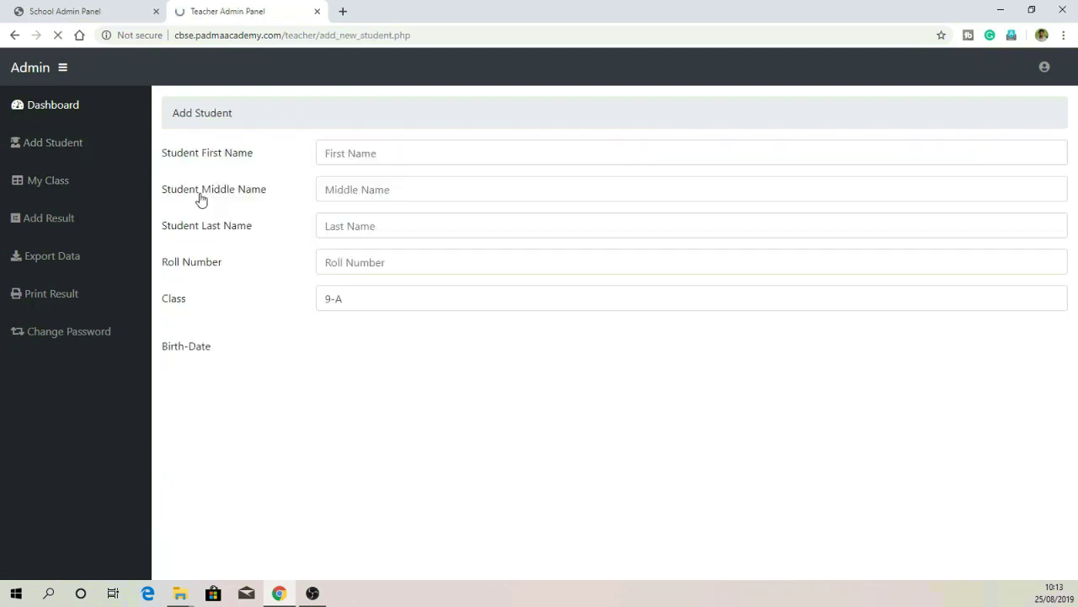
{"action": "left_click", "coordinate": [358, 155]}
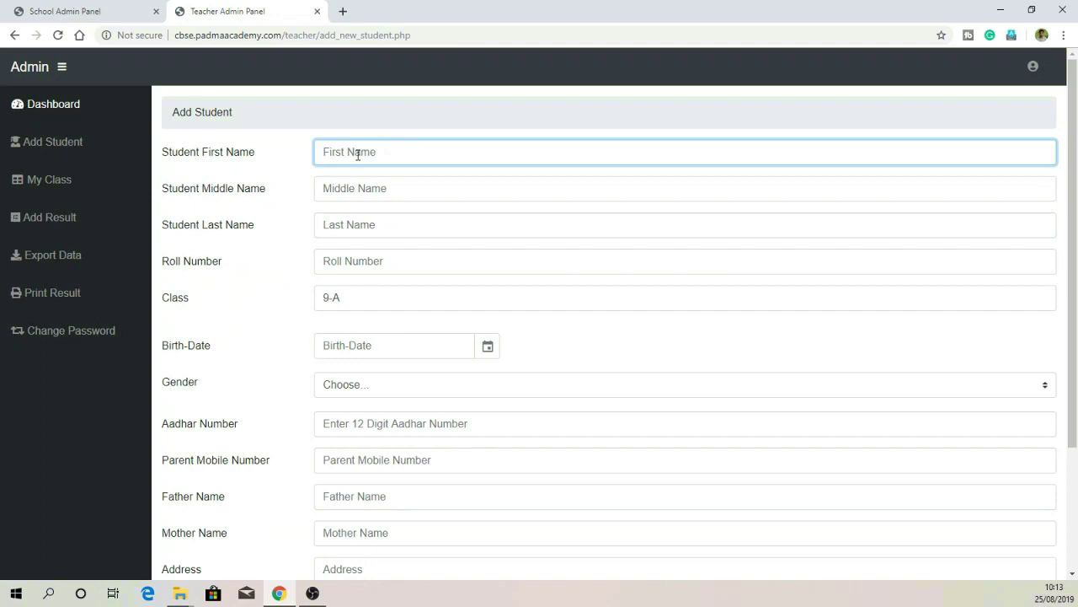
{"action": "key", "text": "Tab"}
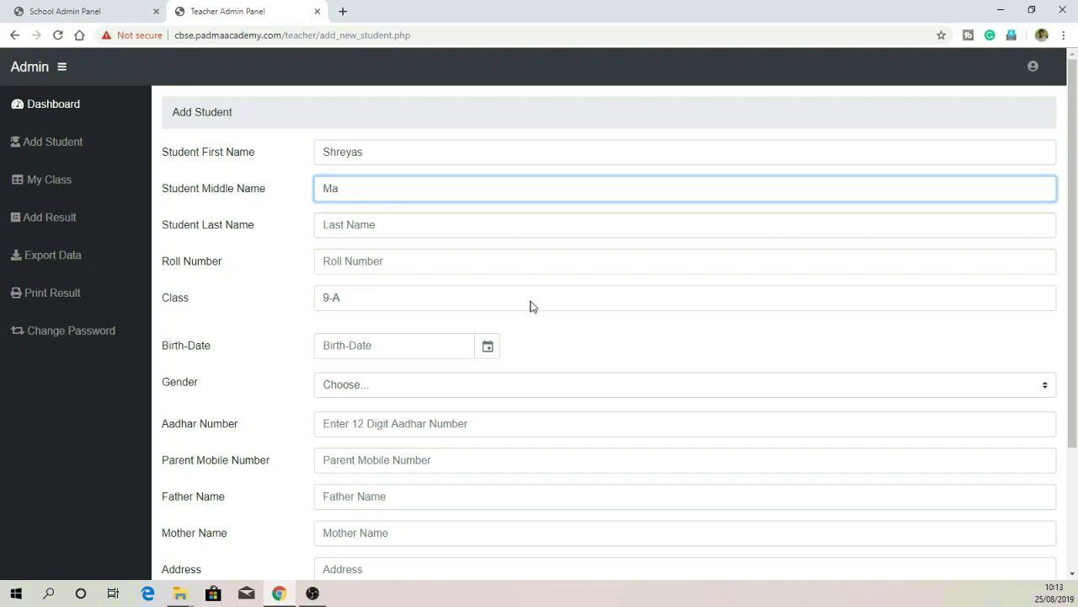
{"action": "key", "text": "Tab"}
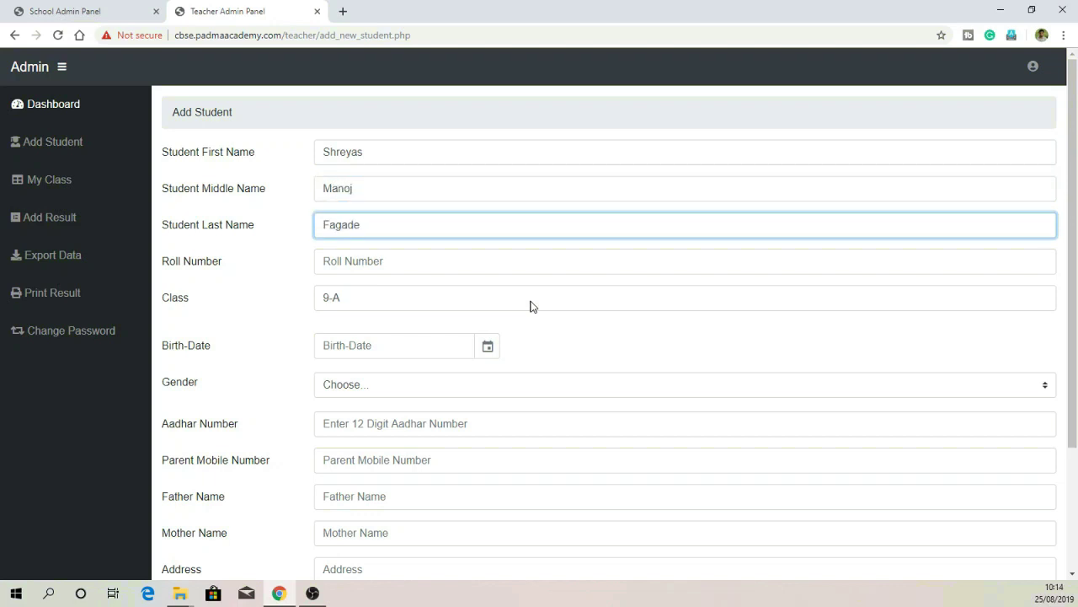
{"action": "left_click", "coordinate": [480, 264]}
{"action": "type", "text": "1"}
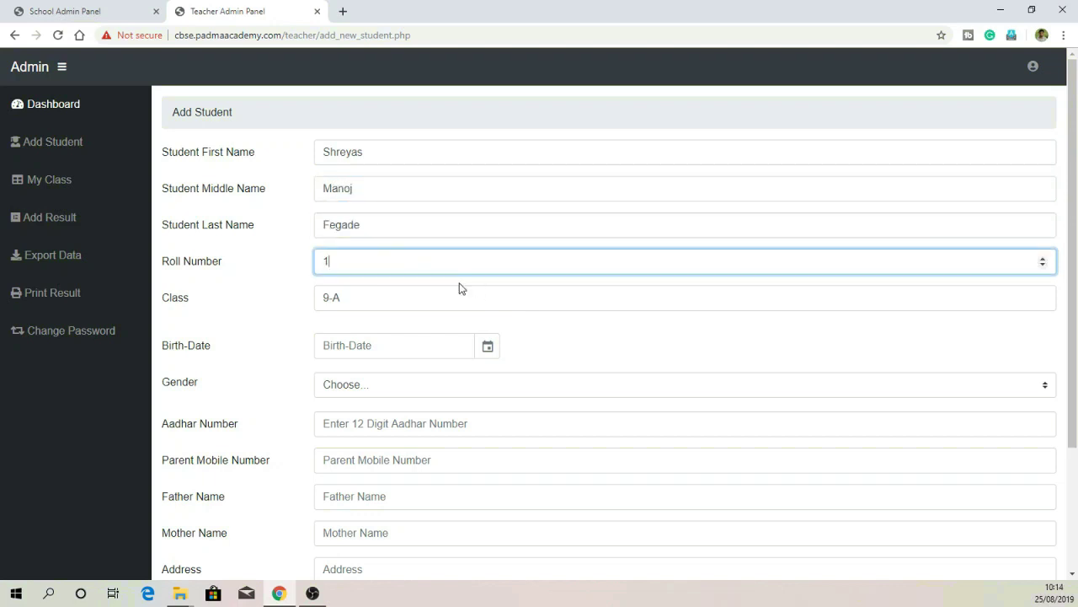
{"action": "scroll", "coordinate": [461, 288], "scroll_direction": "down", "scroll_amount": 2}
{"action": "left_click", "coordinate": [489, 213]}
{"action": "left_click", "coordinate": [383, 239]}
{"action": "left_click", "coordinate": [328, 240]}
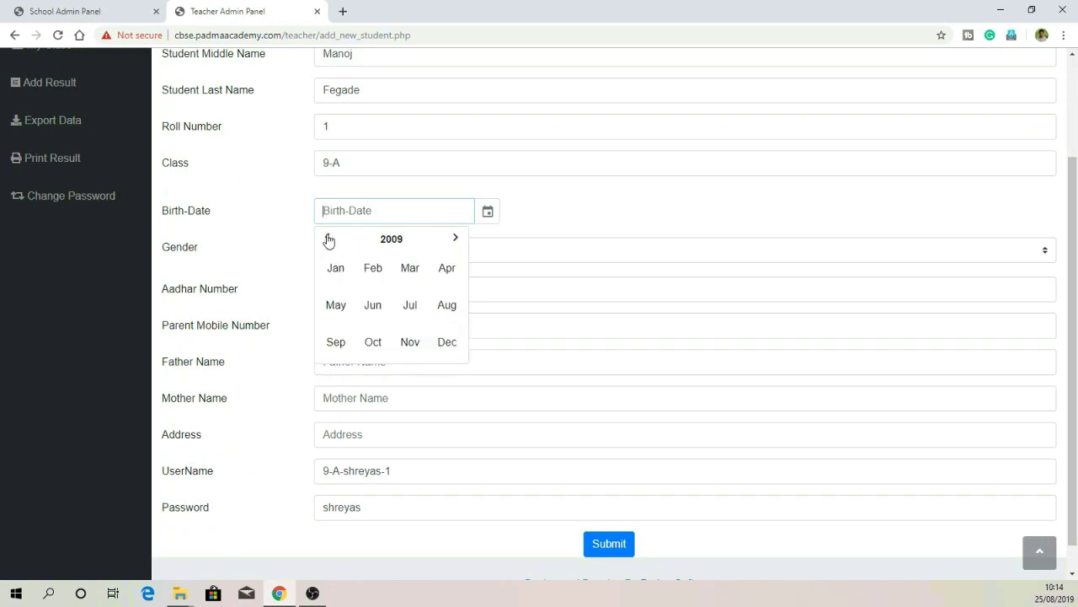
{"action": "left_click", "coordinate": [408, 268]}
{"action": "left_click", "coordinate": [393, 305]}
{"action": "left_click", "coordinate": [395, 249]}
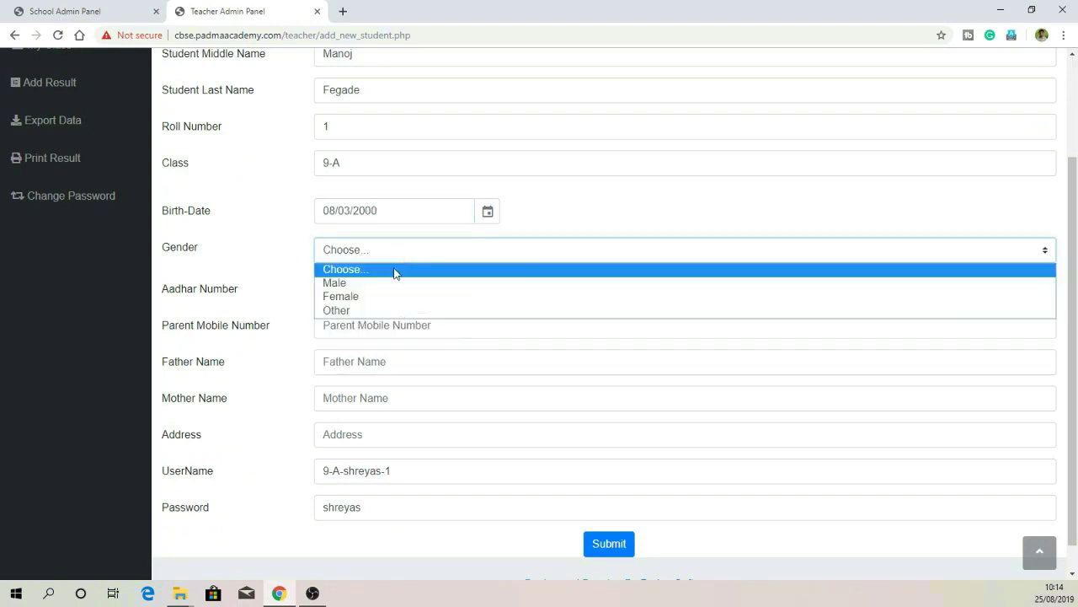
{"action": "left_click", "coordinate": [391, 284]}
{"action": "left_click", "coordinate": [392, 288]}
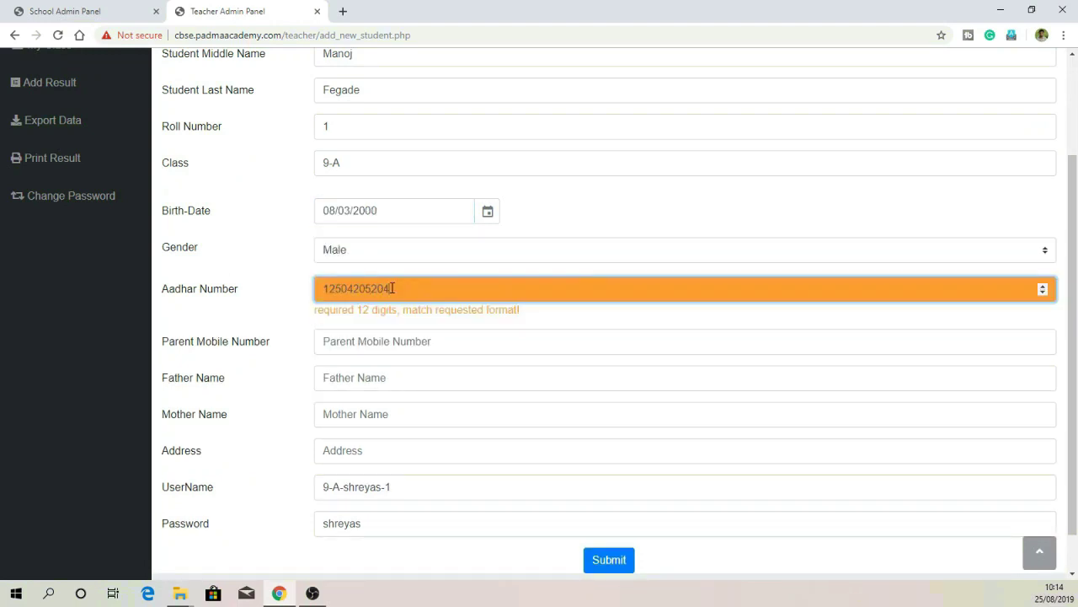
Step: Fill in parent mobile number, father's and mother's names and home address, then submit
{"action": "left_click", "coordinate": [360, 324]}
{"action": "left_click", "coordinate": [385, 361]}
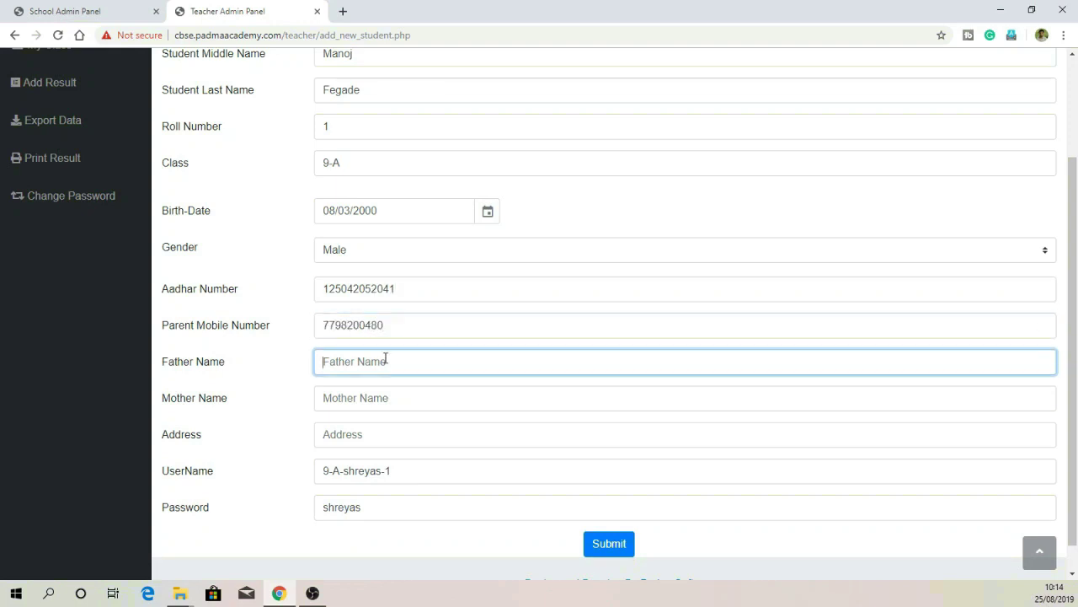
{"action": "left_click", "coordinate": [404, 401]}
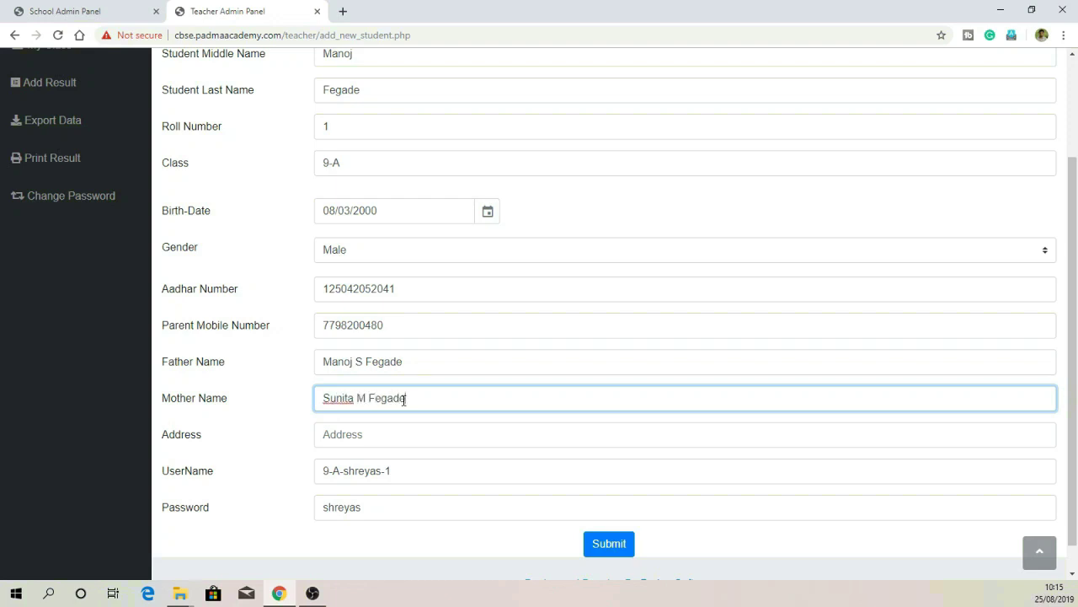
{"action": "scroll", "coordinate": [403, 400], "scroll_direction": "down", "scroll_amount": 1}
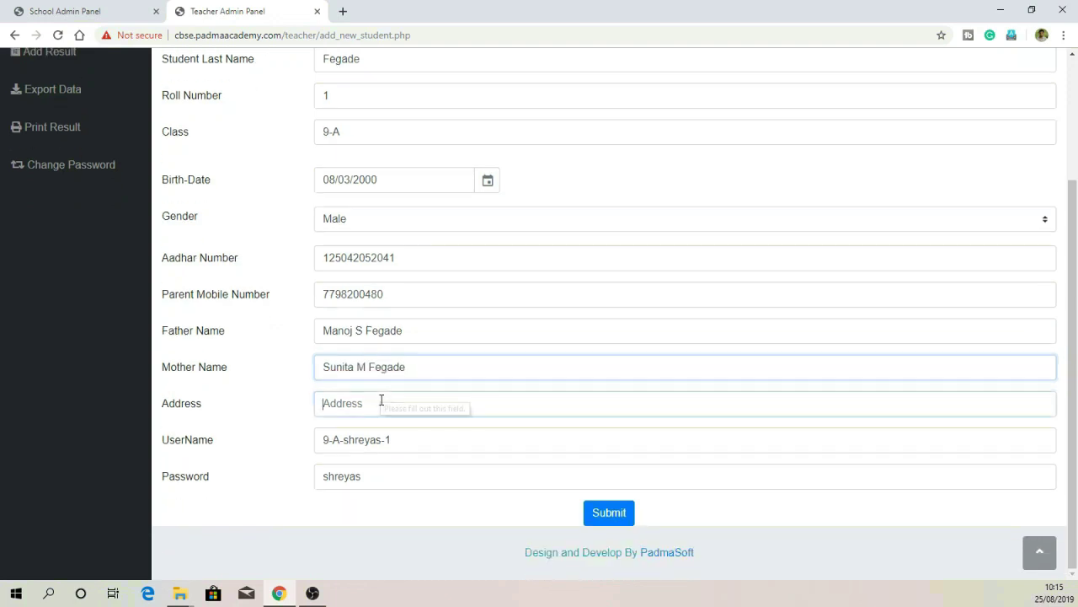
{"action": "left_click", "coordinate": [380, 399]}
{"action": "type", "text": "Ganesh c"}
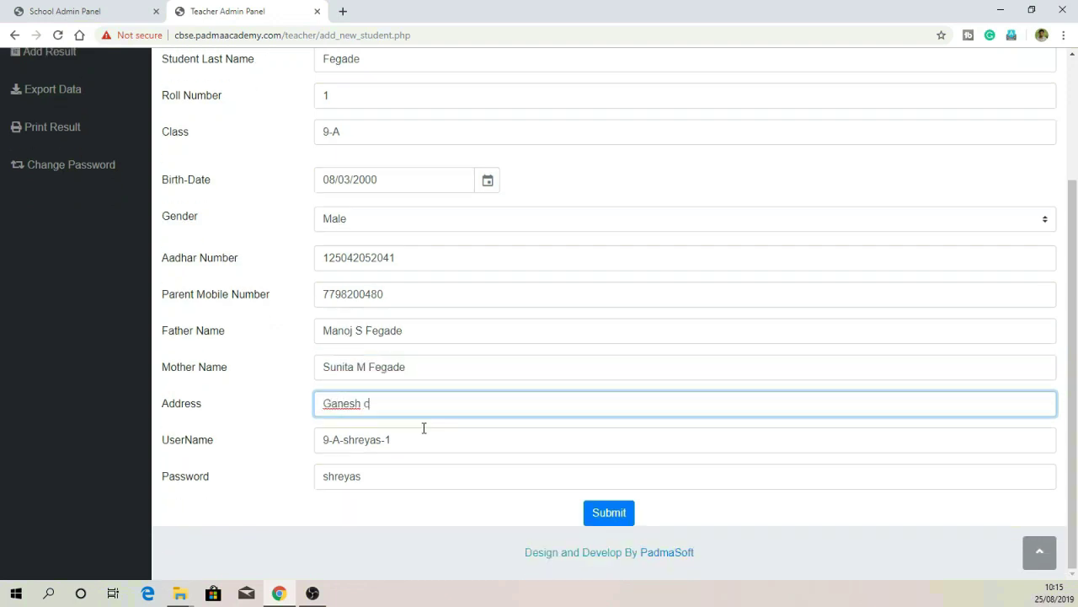
{"action": "type", "text": "olony jalgaon"}
{"action": "left_click", "coordinate": [589, 513]}
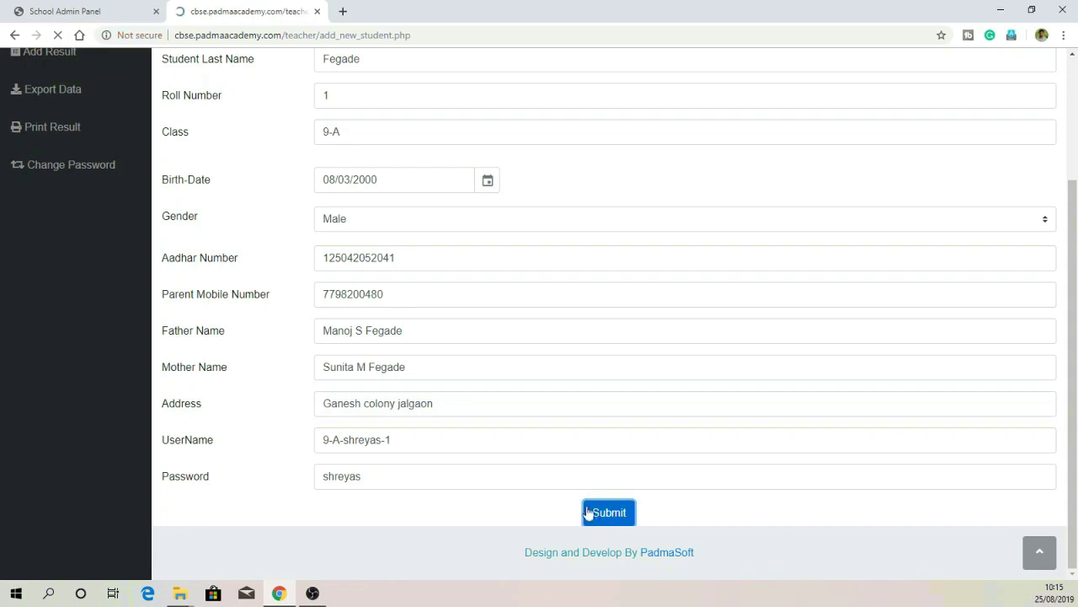
Step: Dismiss the success alert and review the new student's record from the dashboard
{"action": "left_click", "coordinate": [658, 112]}
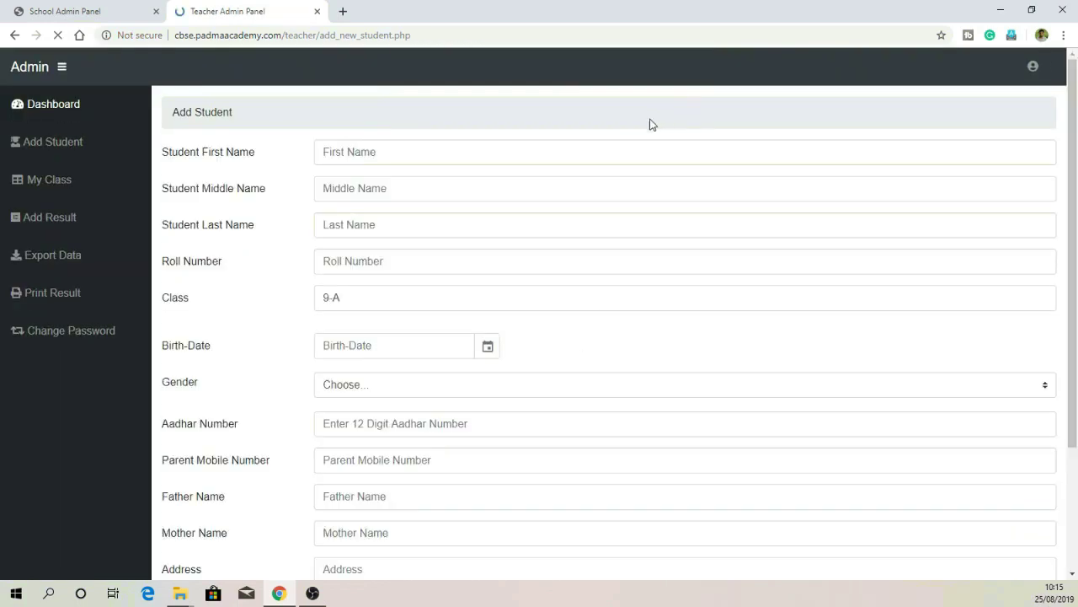
{"action": "left_click", "coordinate": [65, 111]}
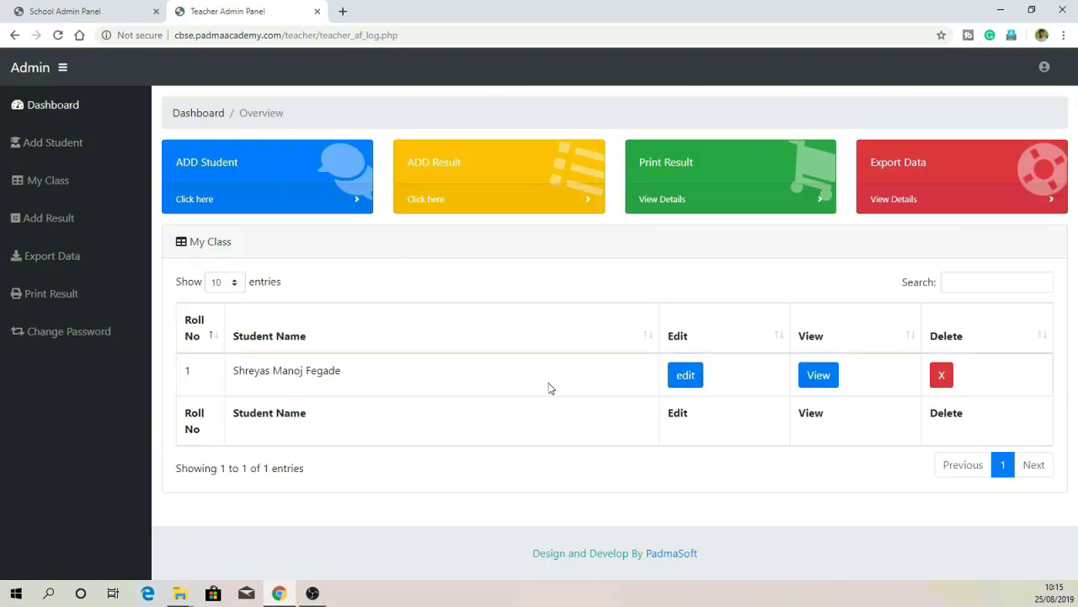
{"action": "left_click", "coordinate": [682, 379]}
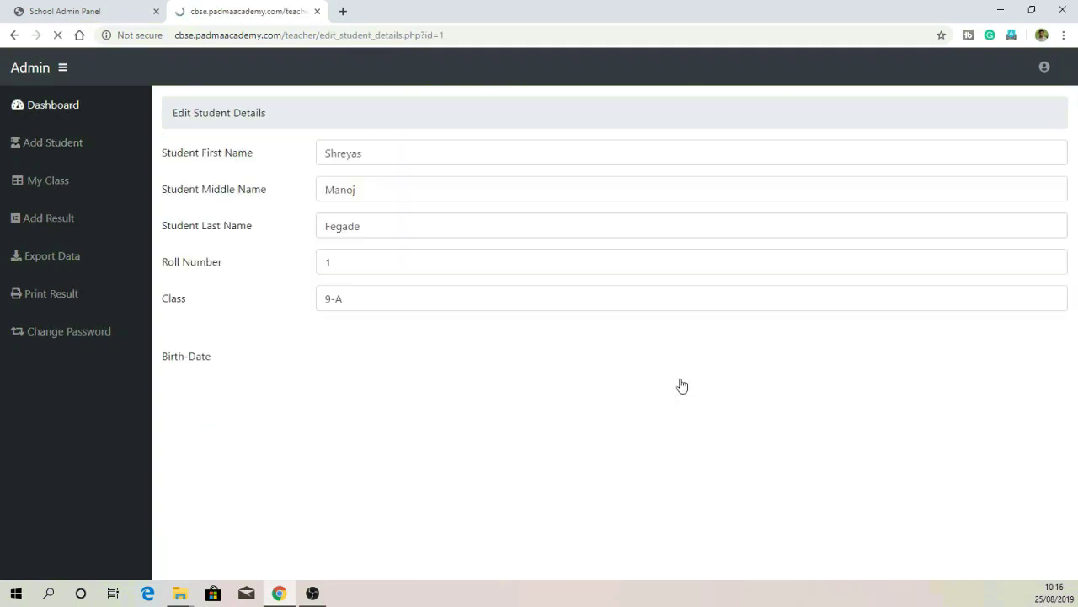
{"action": "scroll", "coordinate": [409, 303], "scroll_direction": "down", "scroll_amount": 3}
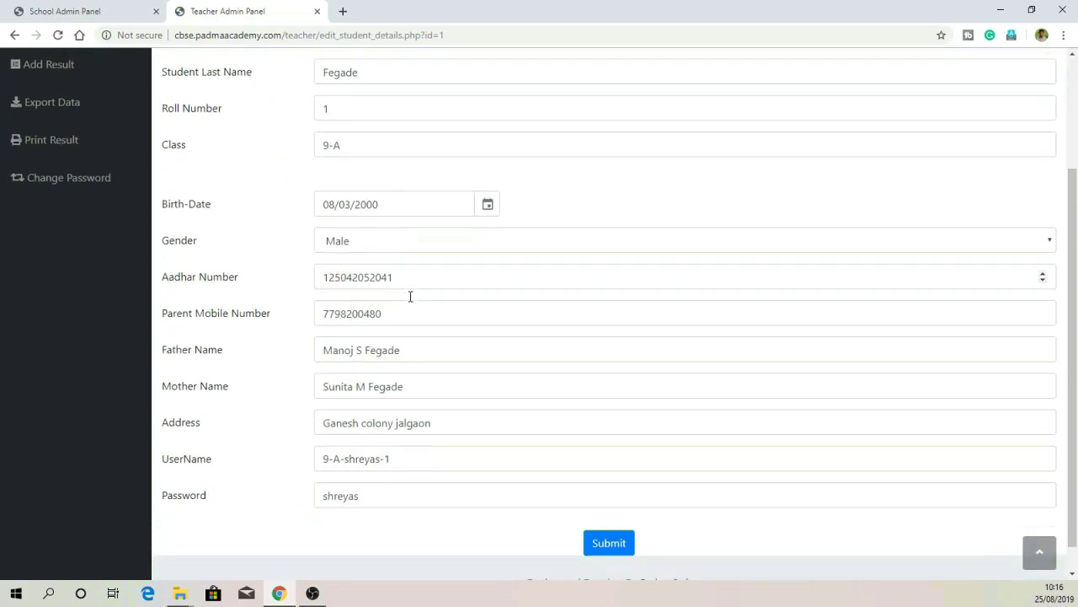
{"action": "scroll", "coordinate": [430, 455], "scroll_direction": "up", "scroll_amount": 3}
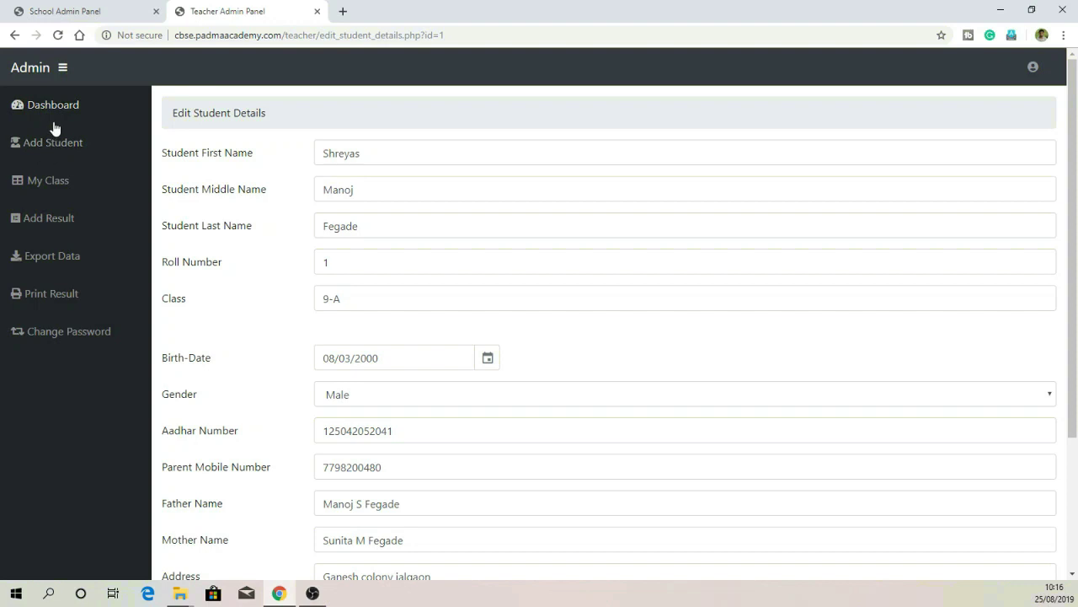
Step: View the student's full details in My Class, then go to Add Result
{"action": "left_click", "coordinate": [57, 194]}
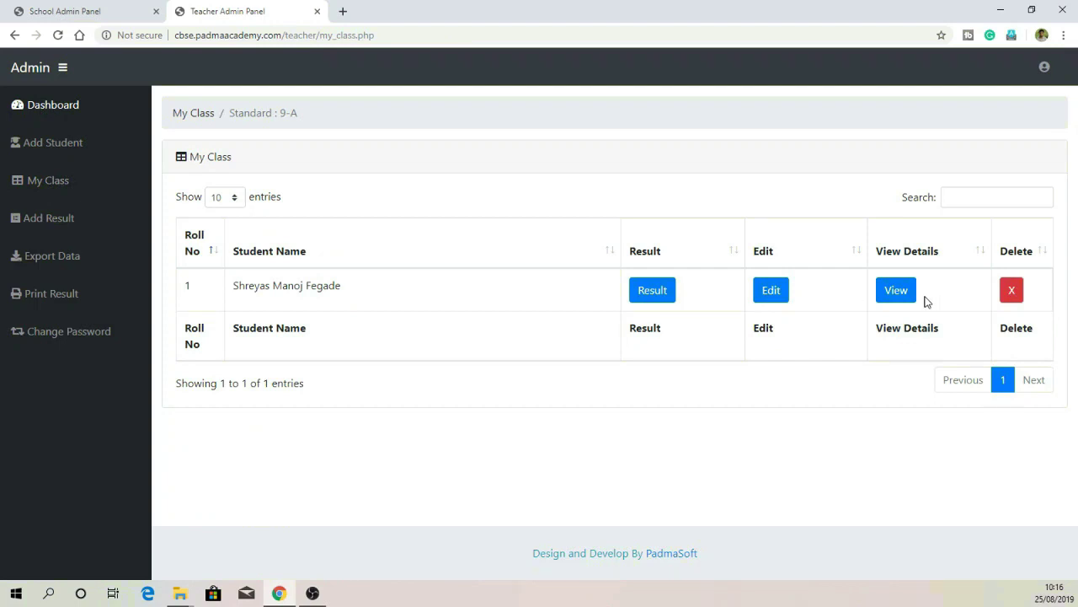
{"action": "left_click", "coordinate": [896, 289]}
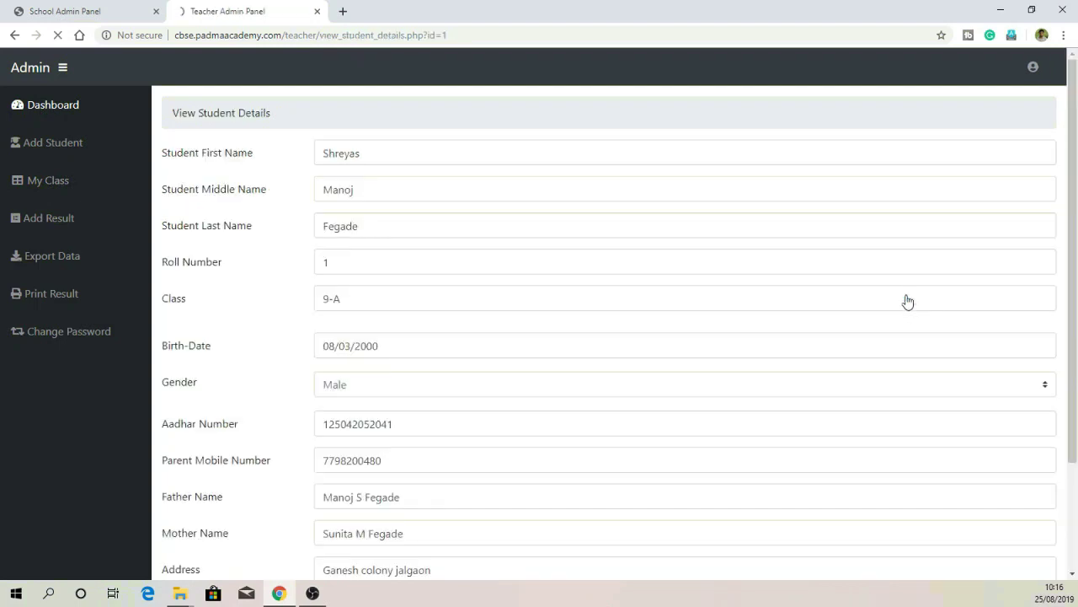
{"action": "left_click", "coordinate": [80, 222]}
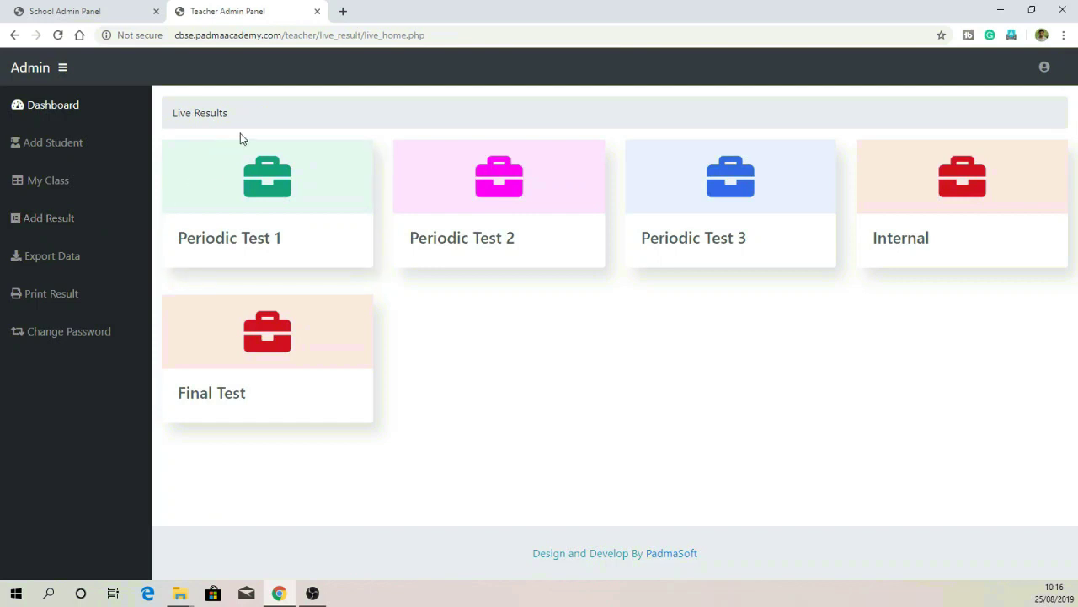
Step: Open the CBSE site in a new tab and log in as the student
{"action": "left_click", "coordinate": [343, 11]}
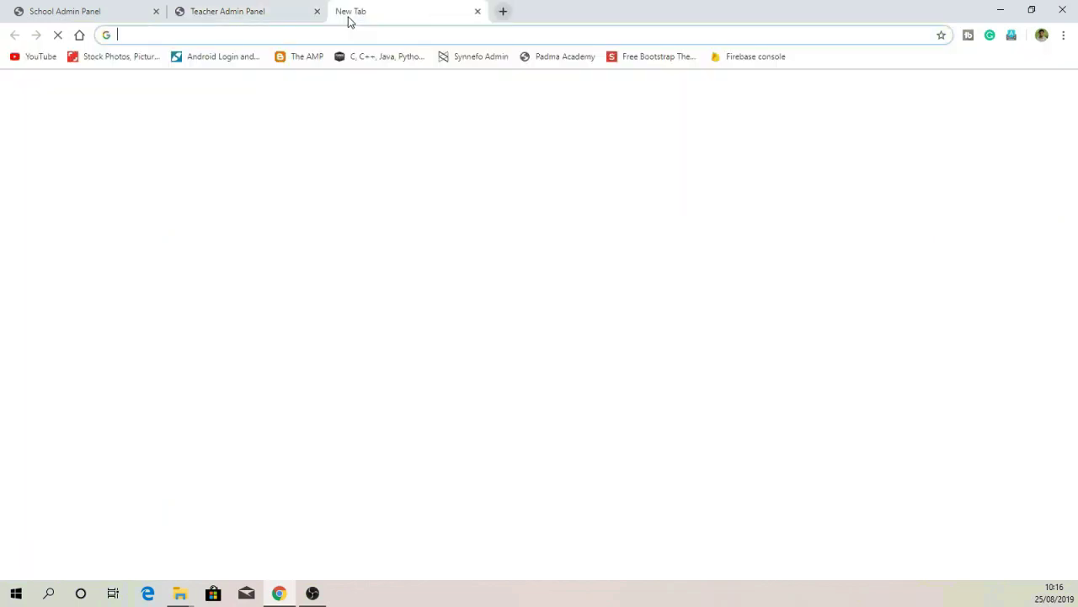
{"action": "type", "text": "cbse.padmaacademy.com"}
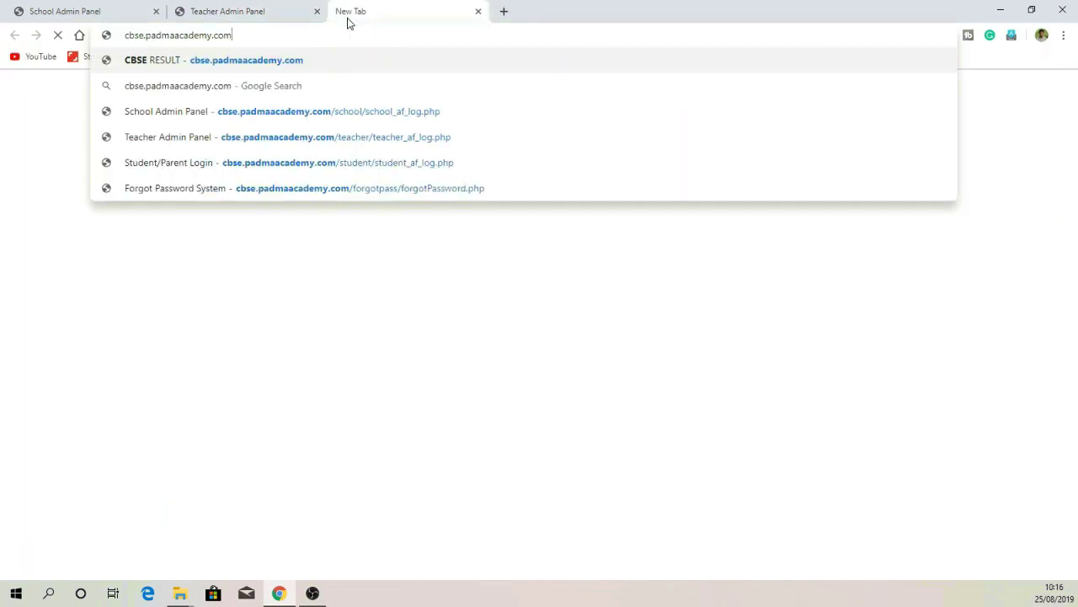
{"action": "key", "text": "Return"}
{"action": "left_click", "coordinate": [515, 348]}
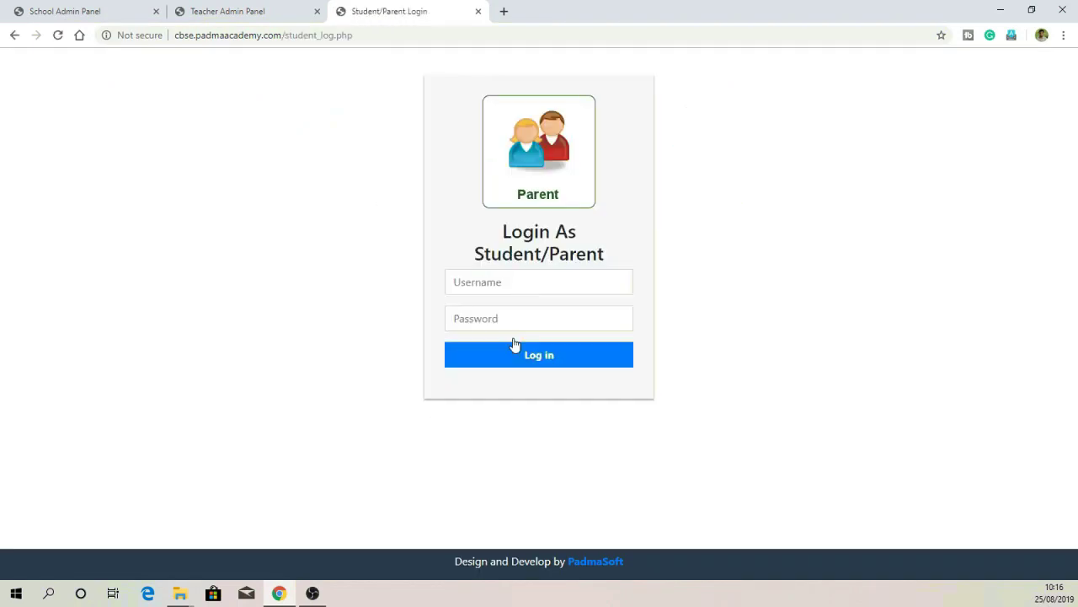
{"action": "left_click", "coordinate": [503, 271]}
{"action": "type", "text": "9-A-shreyas-1"}
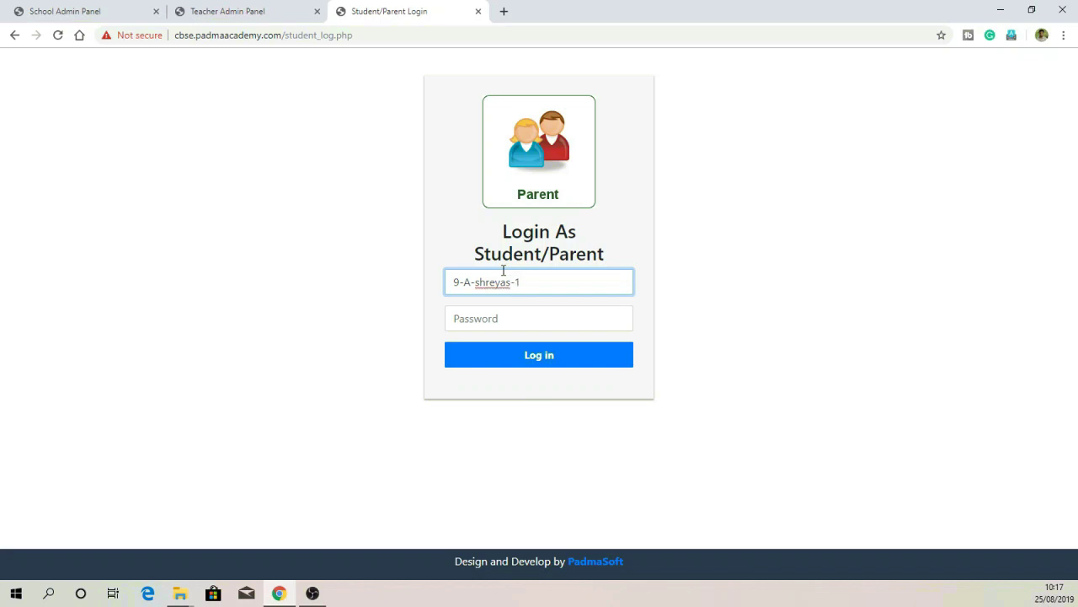
{"action": "key", "text": "Tab"}
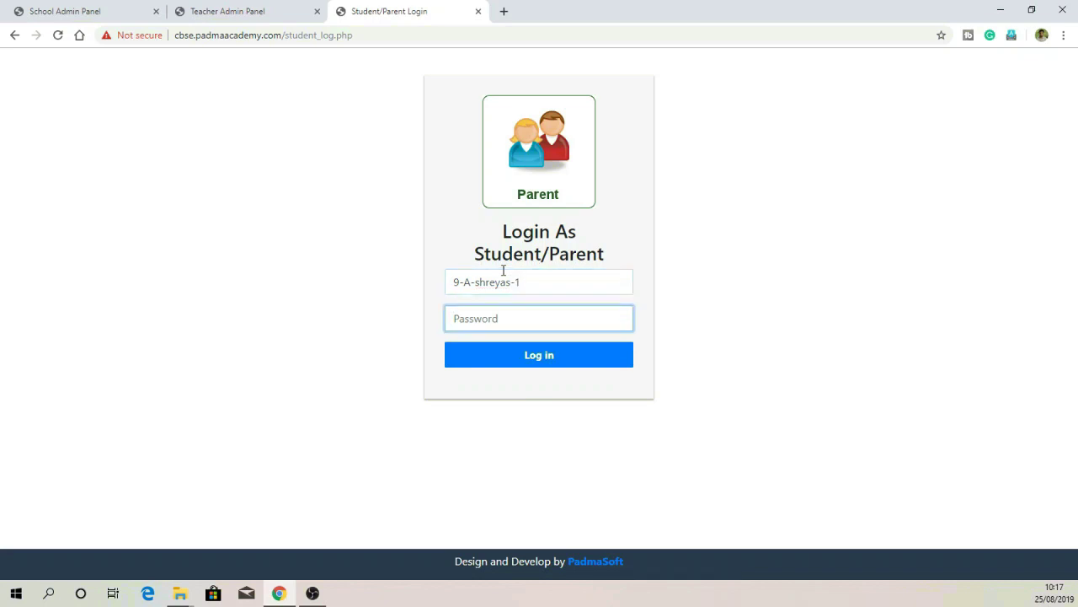
{"action": "type", "text": "12"}
{"action": "left_click", "coordinate": [526, 358]}
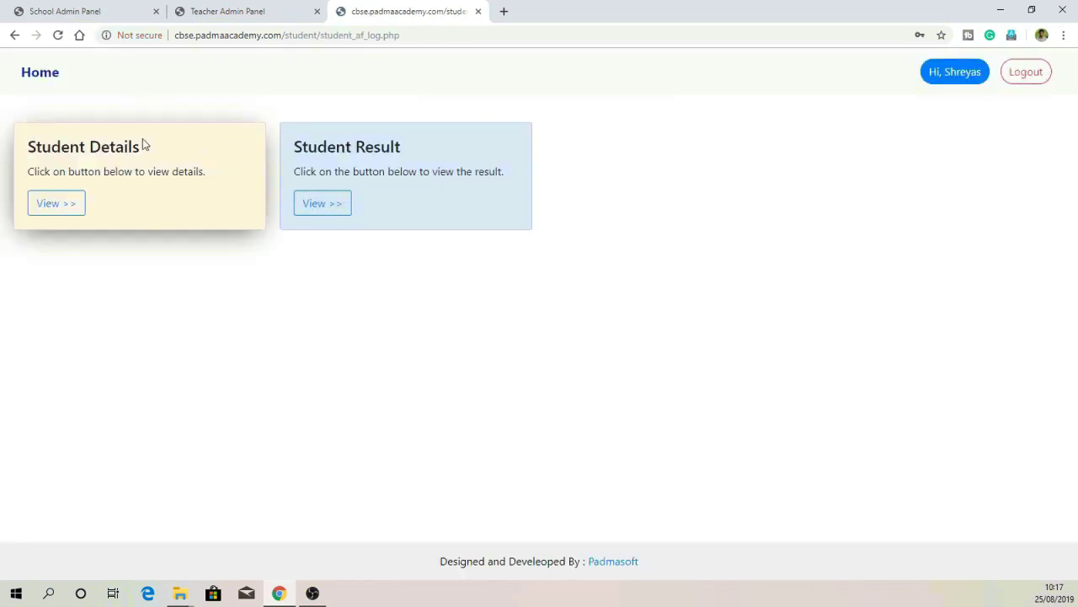
Step: From Student Details, change the student's password with old, new and confirm values
{"action": "left_click", "coordinate": [59, 206]}
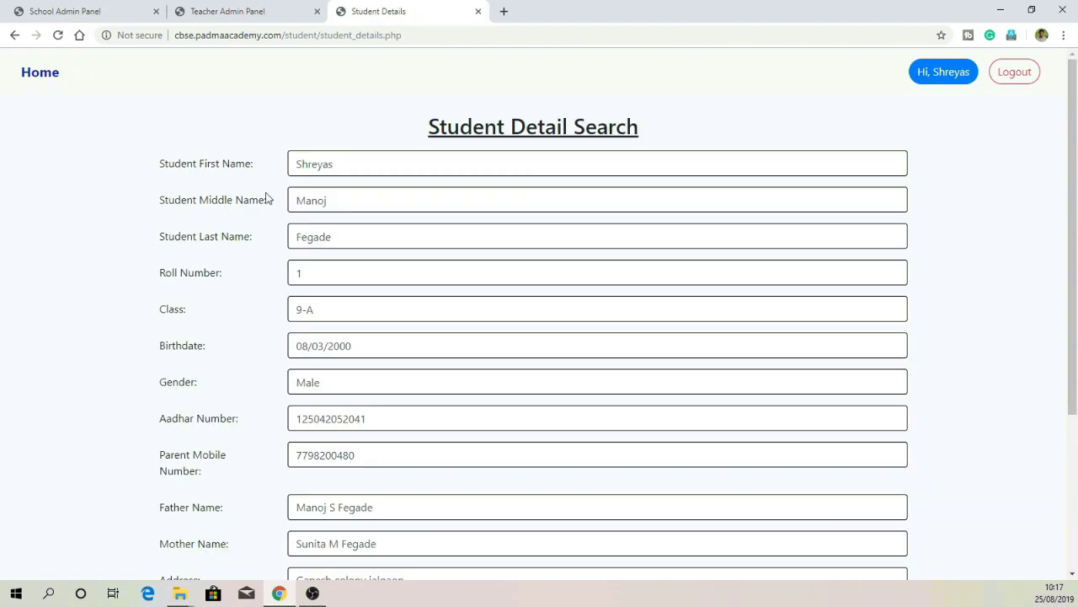
{"action": "scroll", "coordinate": [452, 205], "scroll_direction": "down", "scroll_amount": 5}
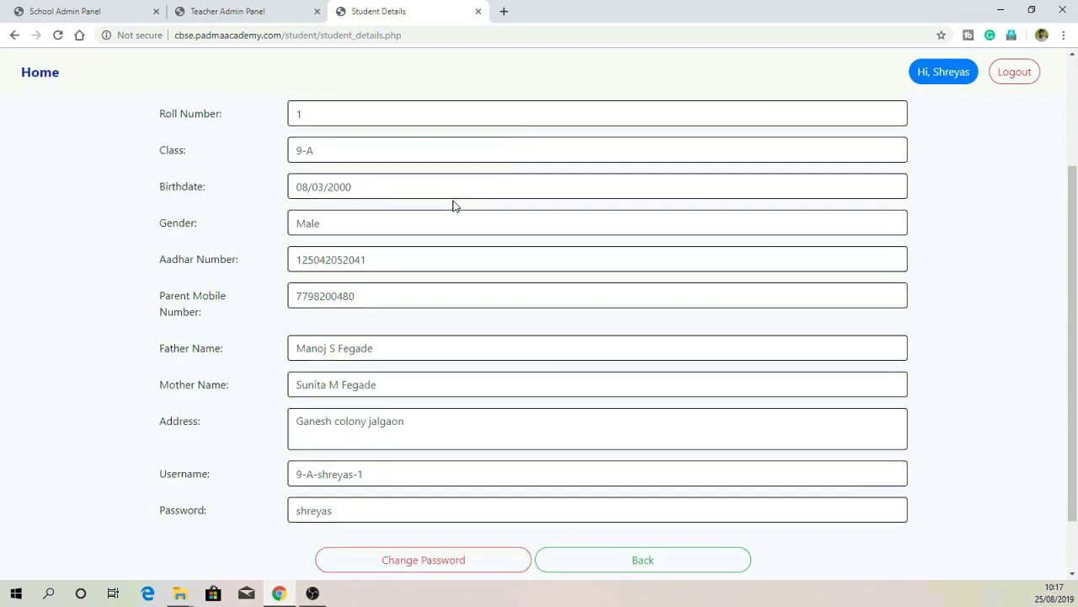
{"action": "left_click", "coordinate": [433, 488]}
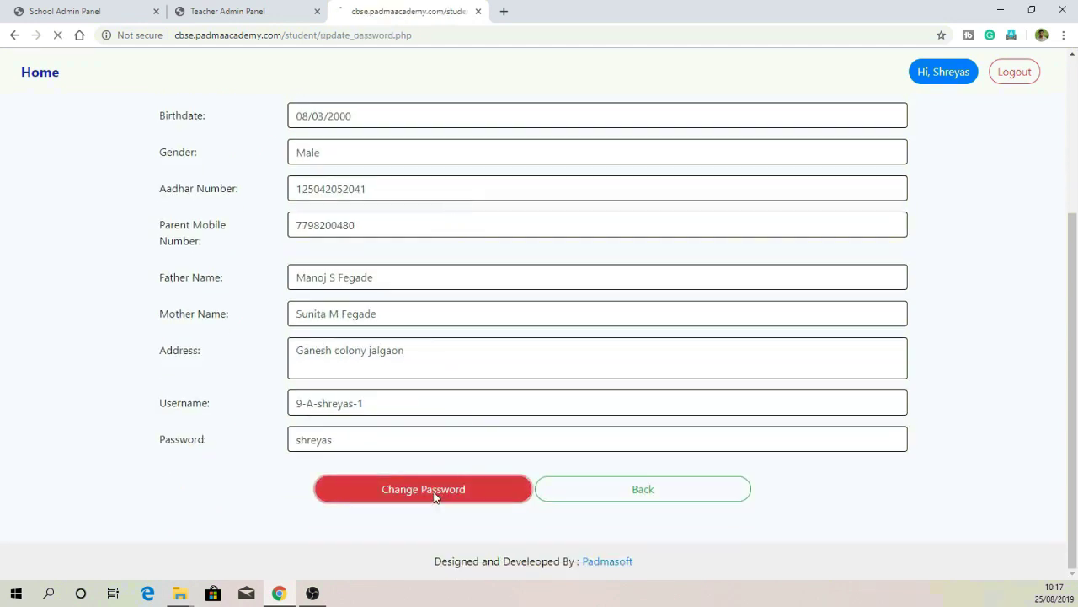
{"action": "left_click", "coordinate": [337, 192]}
{"action": "type", "text": "***"}
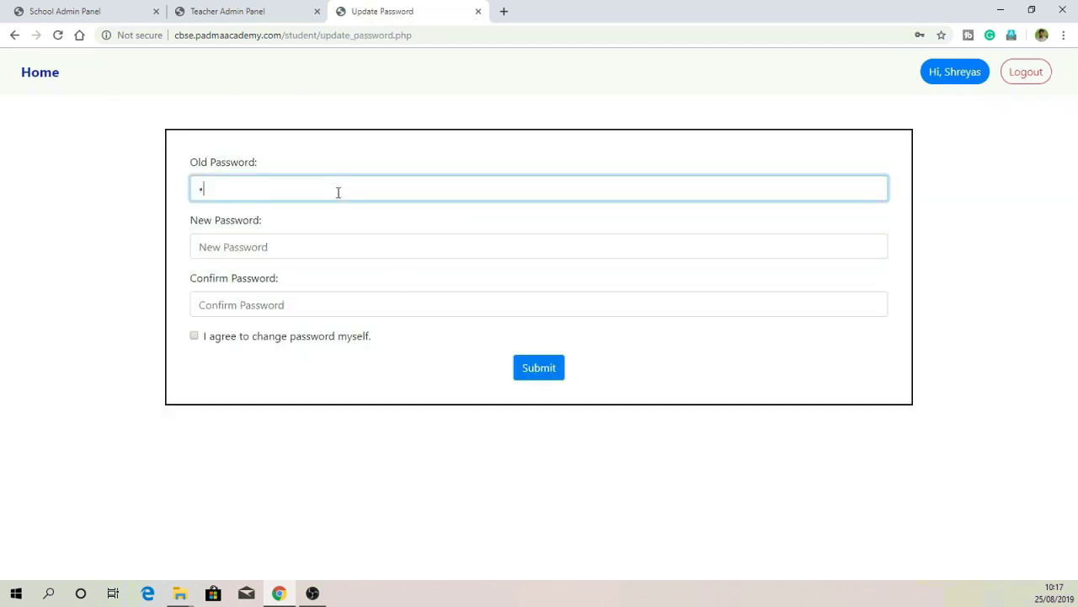
{"action": "left_click", "coordinate": [304, 241]}
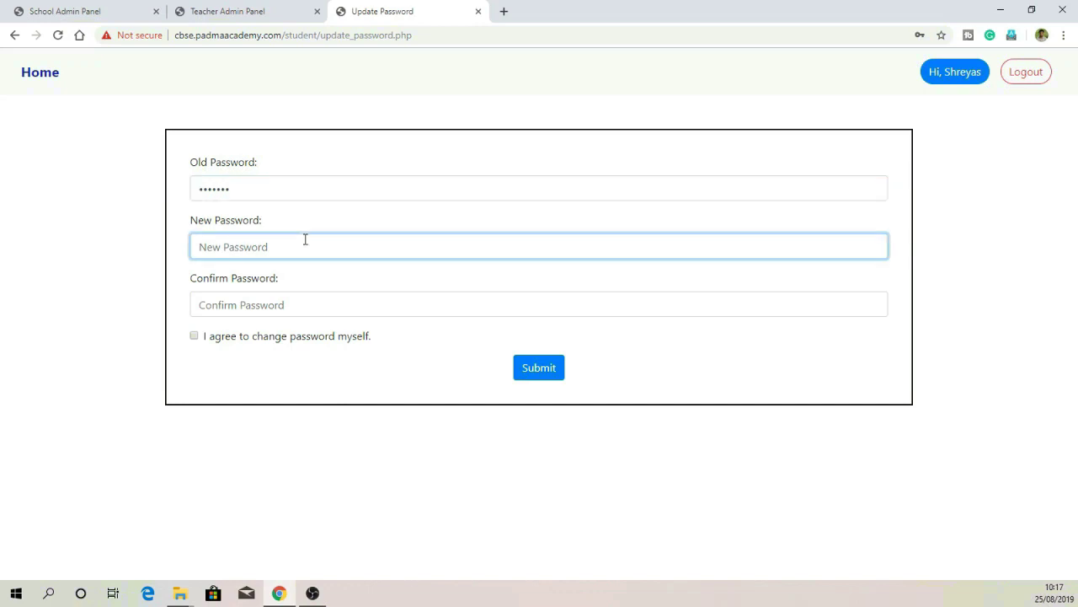
{"action": "type", "text": "*"}
{"action": "left_click", "coordinate": [294, 303]}
{"action": "type", "text": "*"}
{"action": "left_click", "coordinate": [193, 335]}
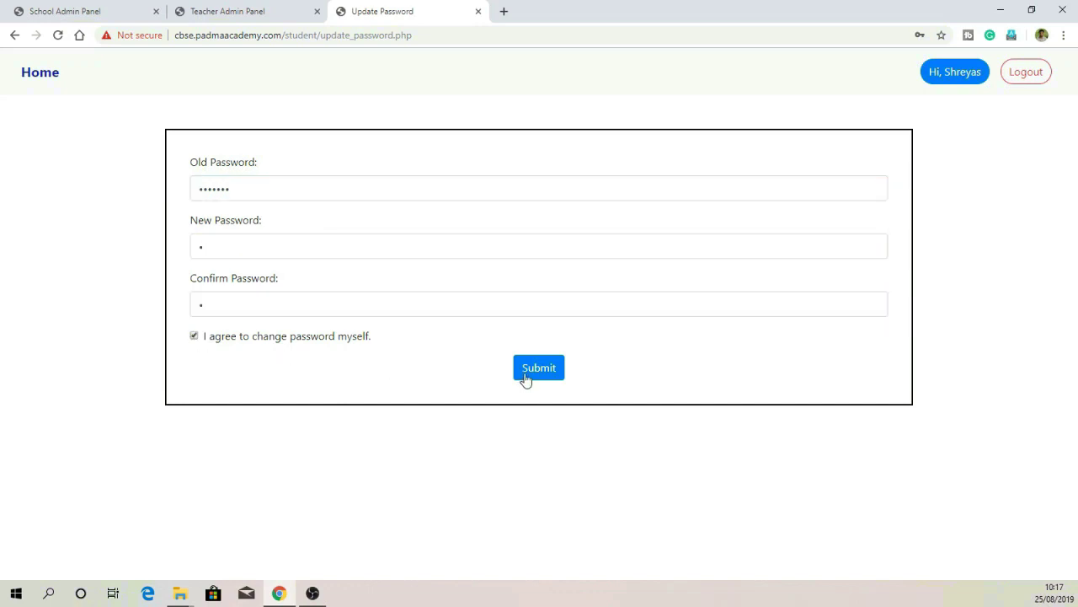
{"action": "left_click", "coordinate": [526, 375]}
{"action": "scroll", "coordinate": [459, 181], "scroll_direction": "down", "scroll_amount": 3}
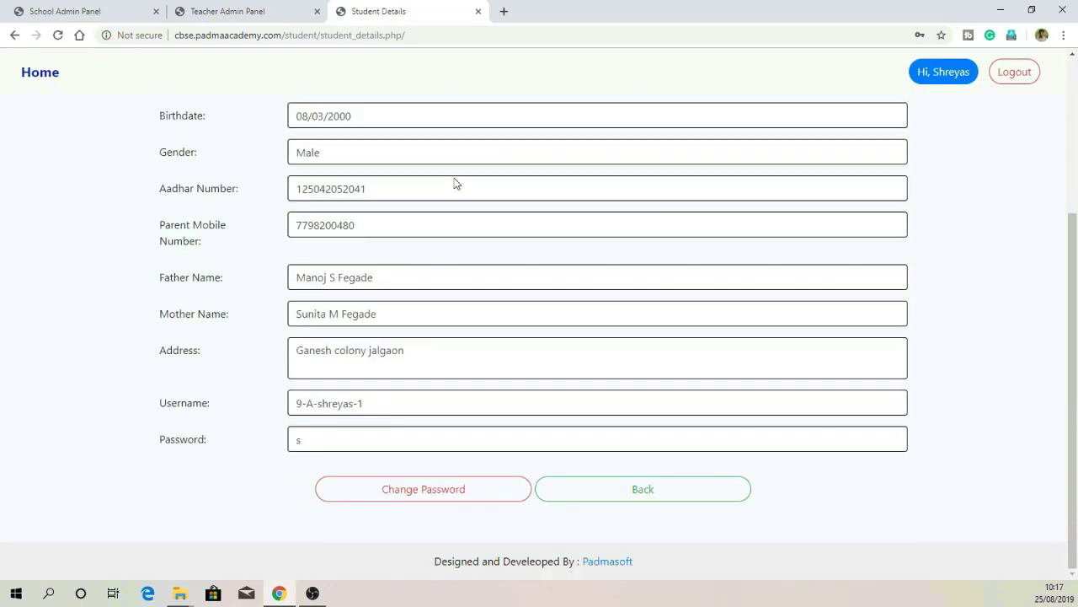
{"action": "scroll", "coordinate": [455, 183], "scroll_direction": "up", "scroll_amount": 3}
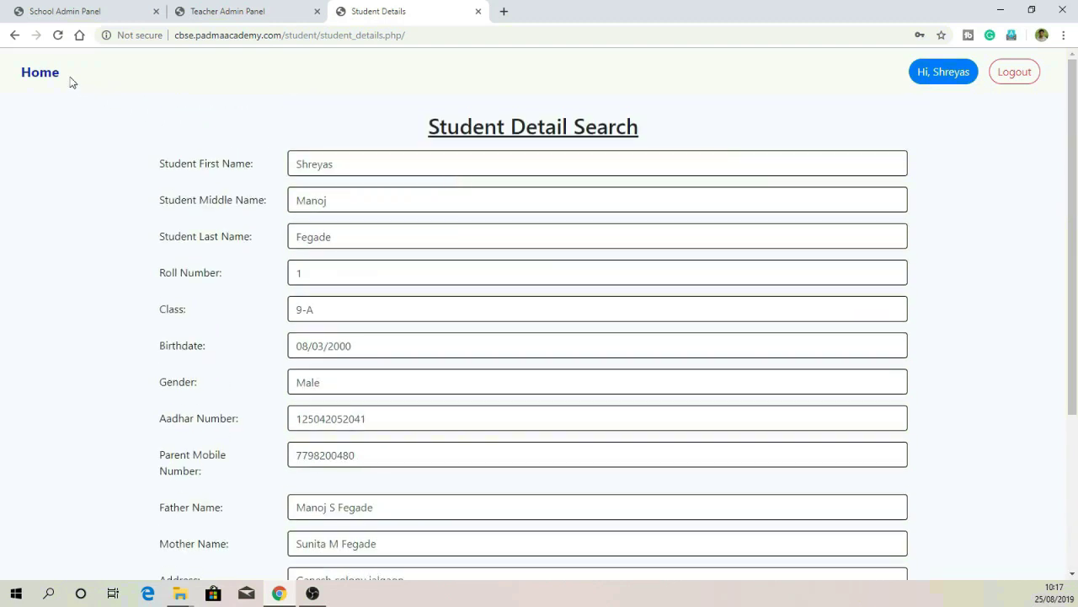
Step: Check the Periodic Test 3 and 1 results, both RESULT NOT DECLARED, then return to the teacher tab
{"action": "left_click", "coordinate": [48, 76]}
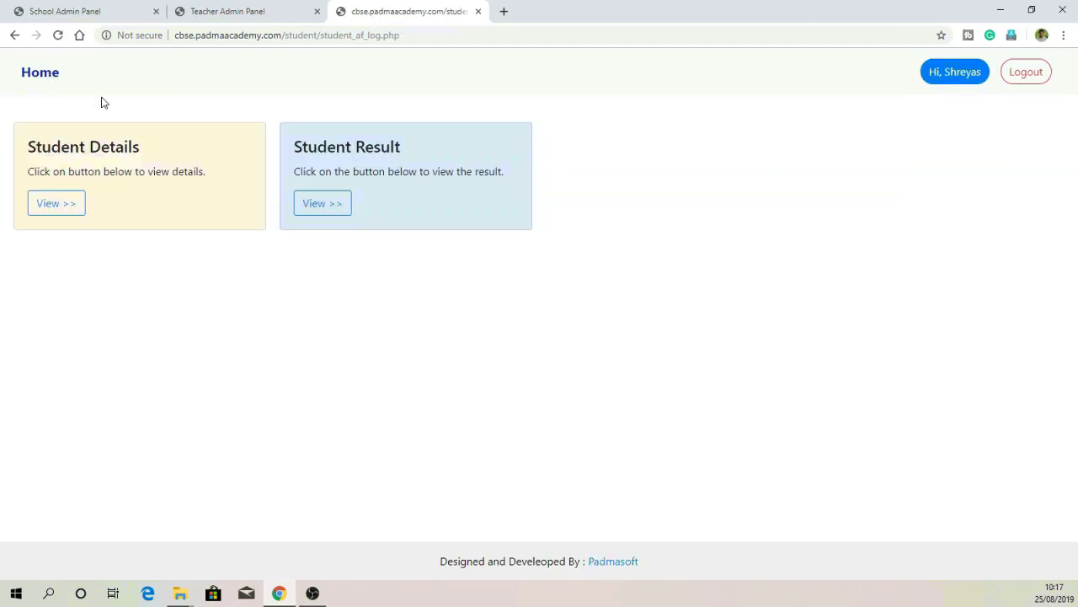
{"action": "left_click", "coordinate": [325, 218]}
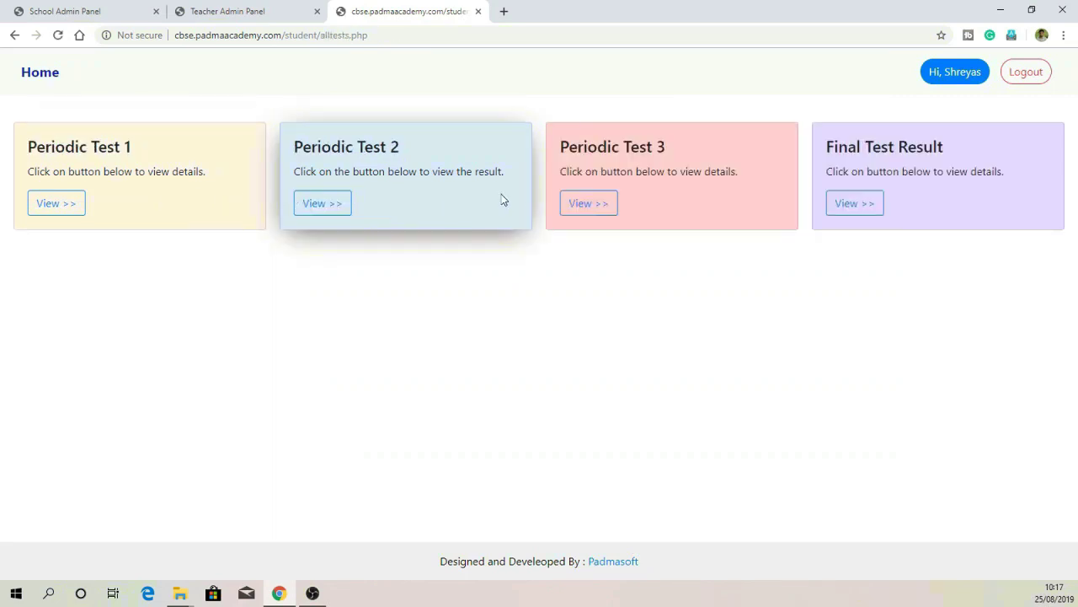
{"action": "left_click", "coordinate": [579, 203]}
{"action": "left_click", "coordinate": [68, 211]}
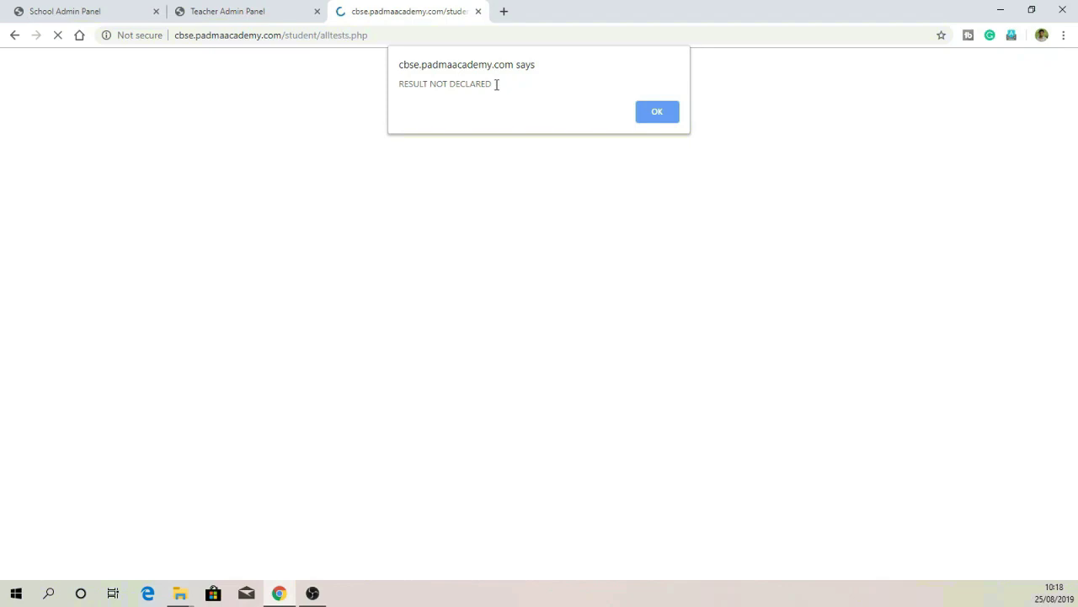
{"action": "left_click_drag", "start_coordinate": [497, 84], "coordinate": [377, 88]}
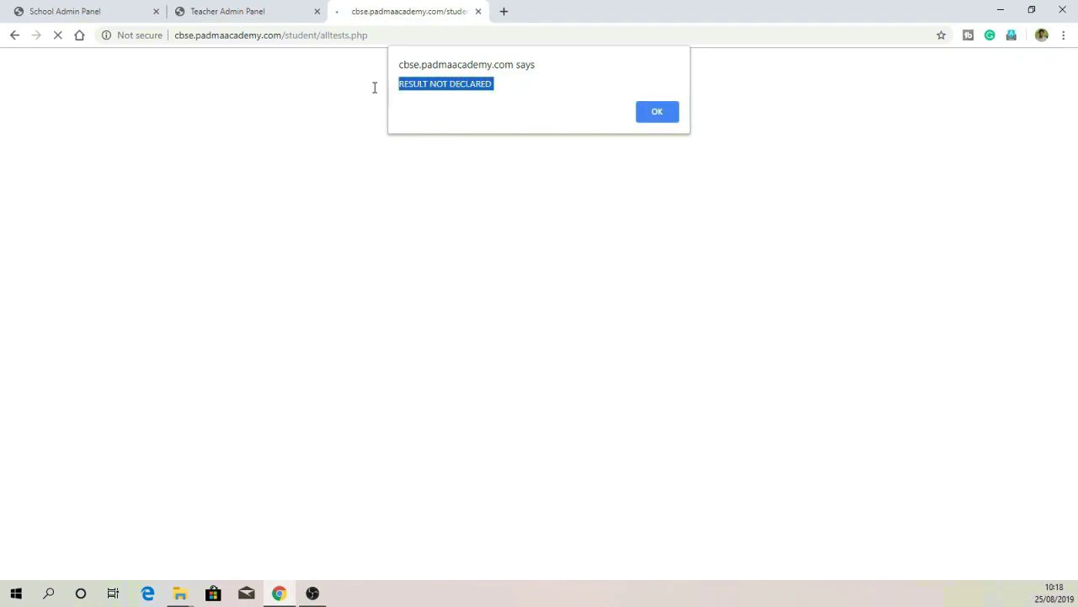
{"action": "left_click", "coordinate": [646, 116]}
{"action": "left_click", "coordinate": [246, 11]}
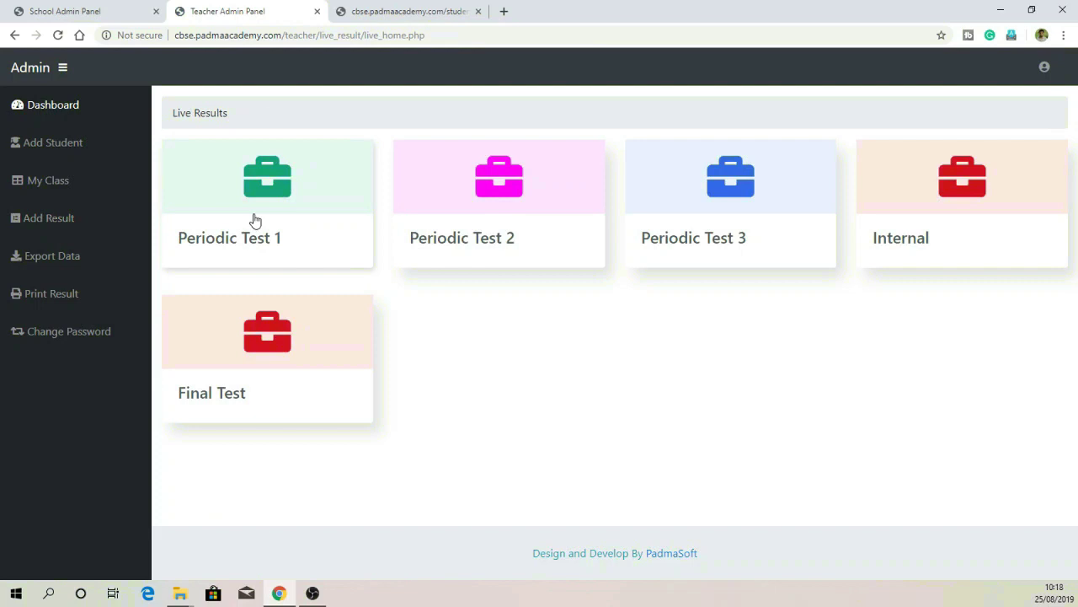
Step: Open the Periodic Test 1 marks form for the student marked Incomplete
{"action": "left_click", "coordinate": [256, 221]}
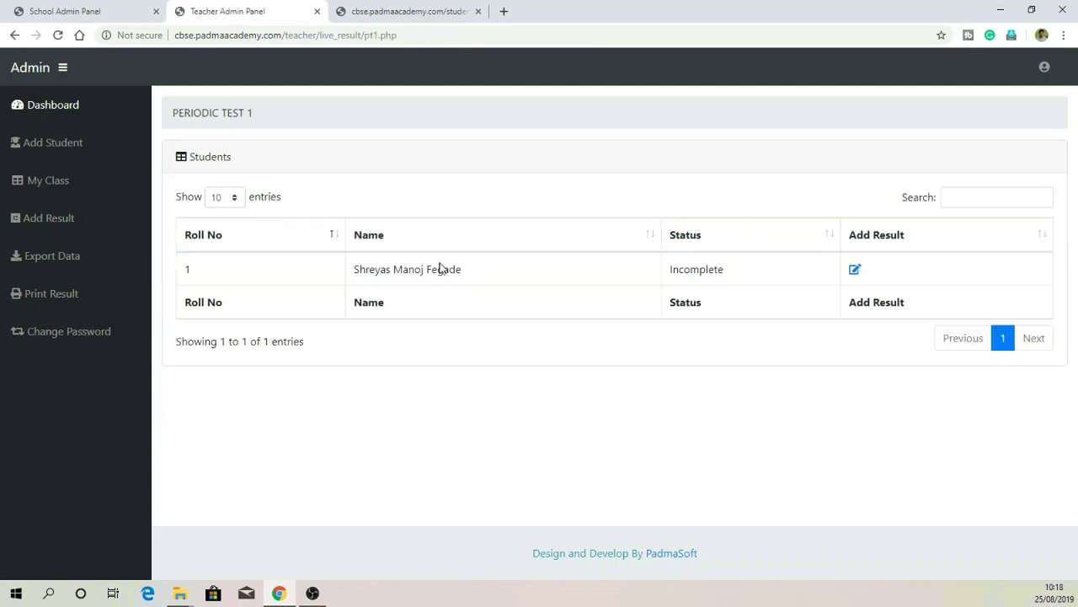
{"action": "left_click_drag", "start_coordinate": [723, 270], "coordinate": [640, 274]}
{"action": "left_click", "coordinate": [735, 275]}
{"action": "left_click", "coordinate": [855, 270]}
Step: Enter Periodic Test 1 marks: English 49, Hindi 44, Maths 40, Science 45, SST 46, IT 4
{"action": "left_click", "coordinate": [509, 238]}
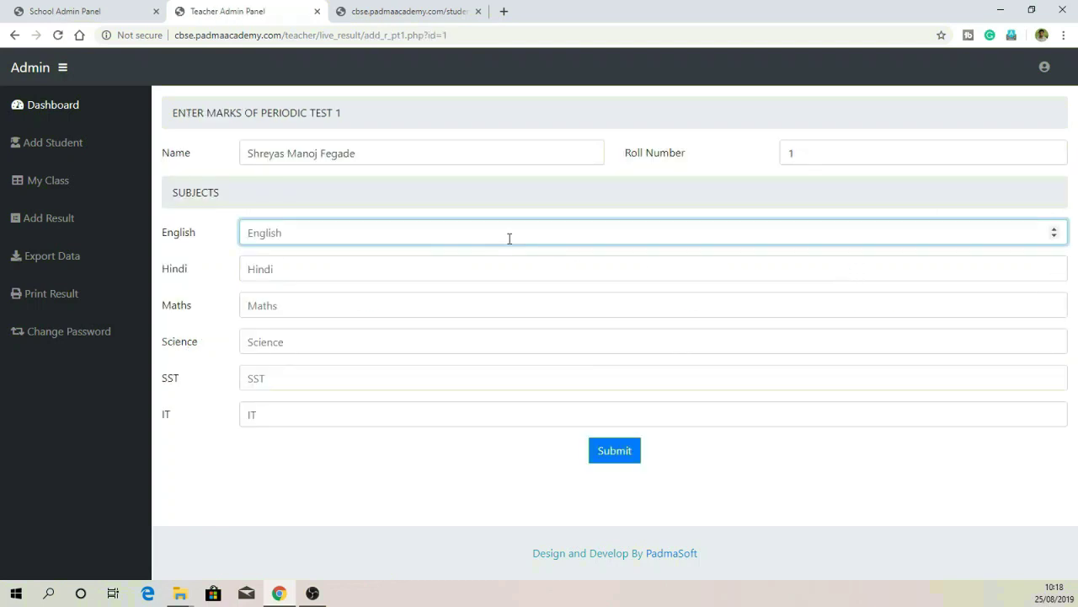
{"action": "type", "text": "49"}
{"action": "key", "text": "Tab"}
{"action": "type", "text": "44"}
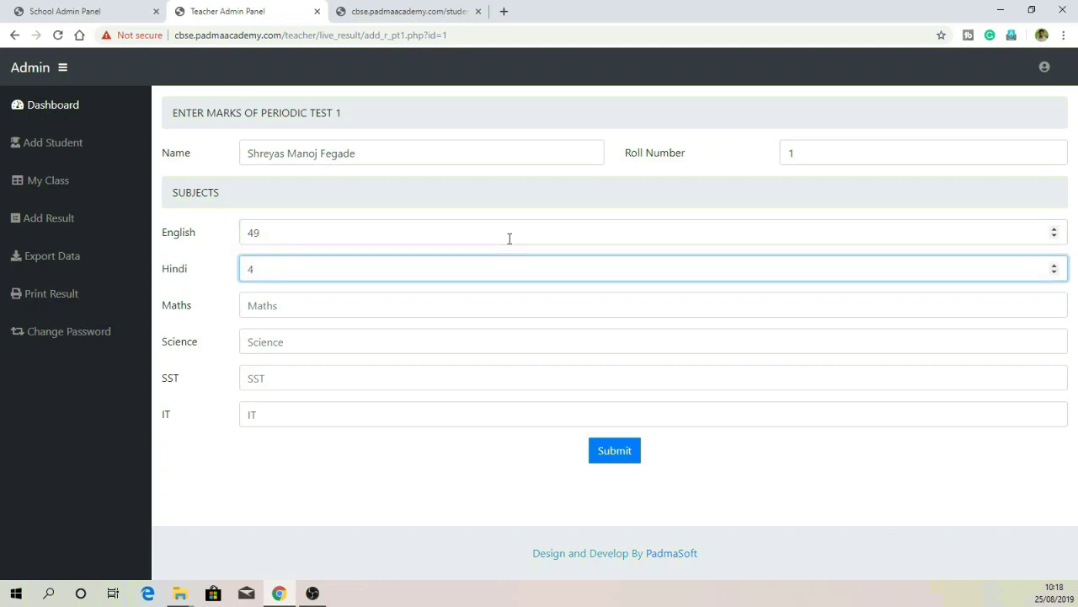
{"action": "key", "text": "Tab"}
{"action": "type", "text": "40"}
{"action": "key", "text": "Tab"}
{"action": "type", "text": "45"}
{"action": "key", "text": "Tab"}
{"action": "type", "text": "46"}
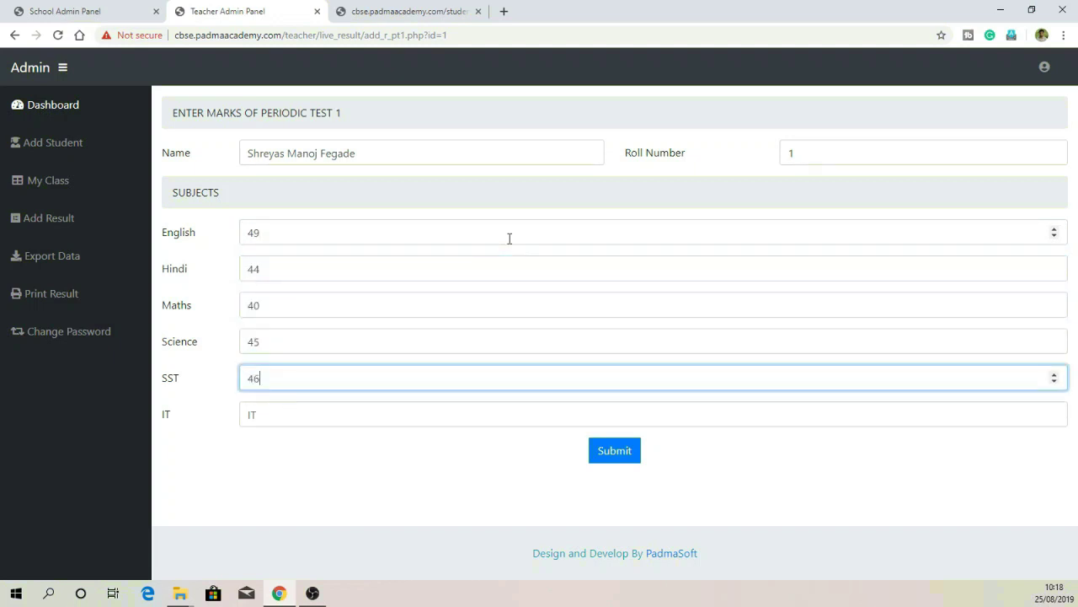
{"action": "key", "text": "Tab"}
{"action": "type", "text": "4"}
Step: Submit the Periodic Test 1 marks, then reopen and resubmit them
{"action": "left_click", "coordinate": [615, 455]}
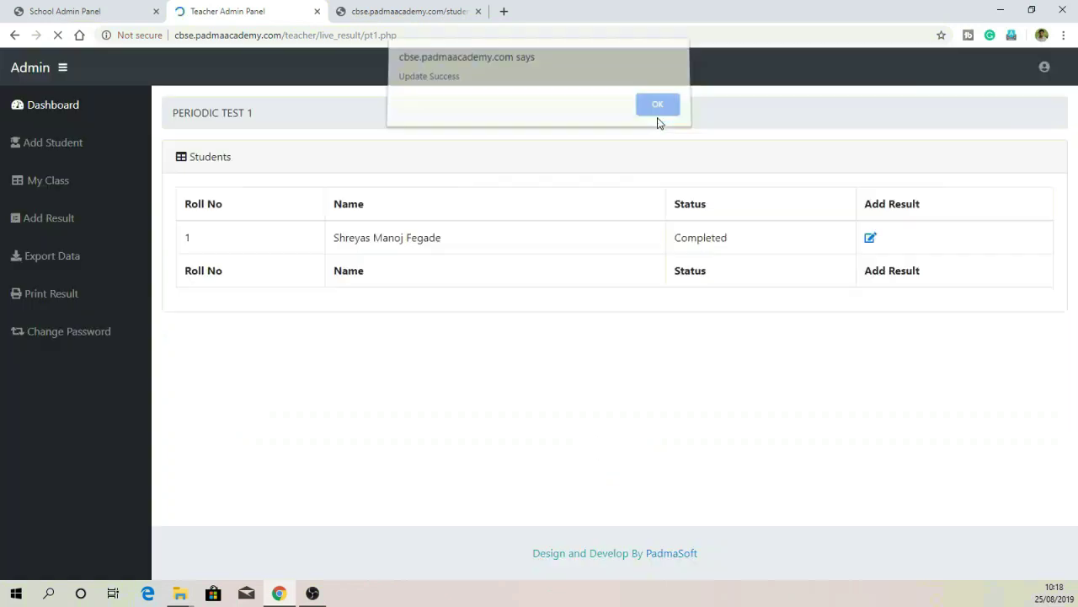
{"action": "left_click", "coordinate": [657, 116]}
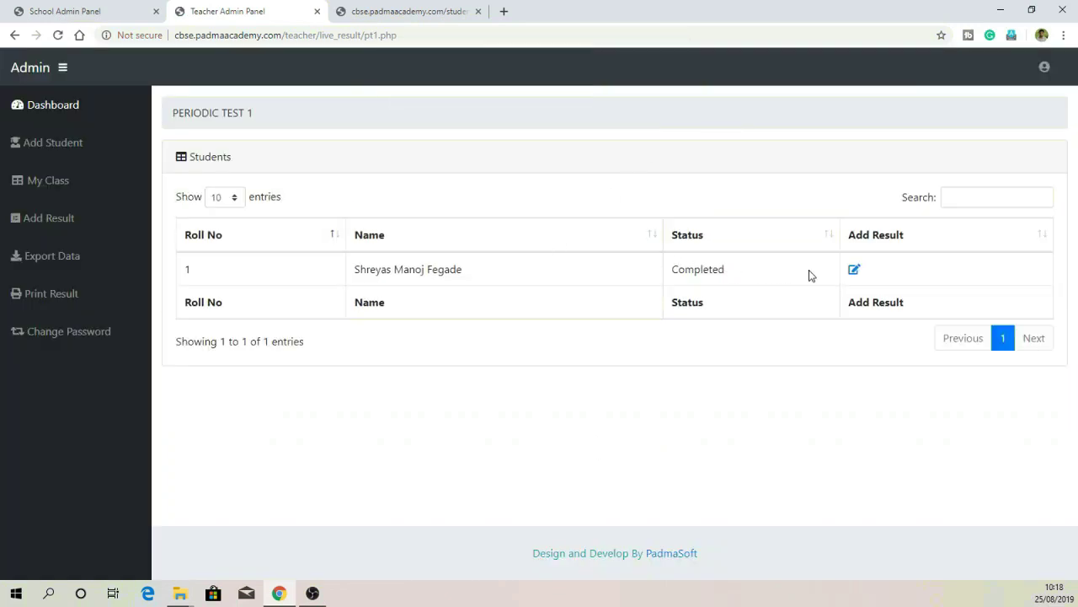
{"action": "left_click", "coordinate": [855, 271]}
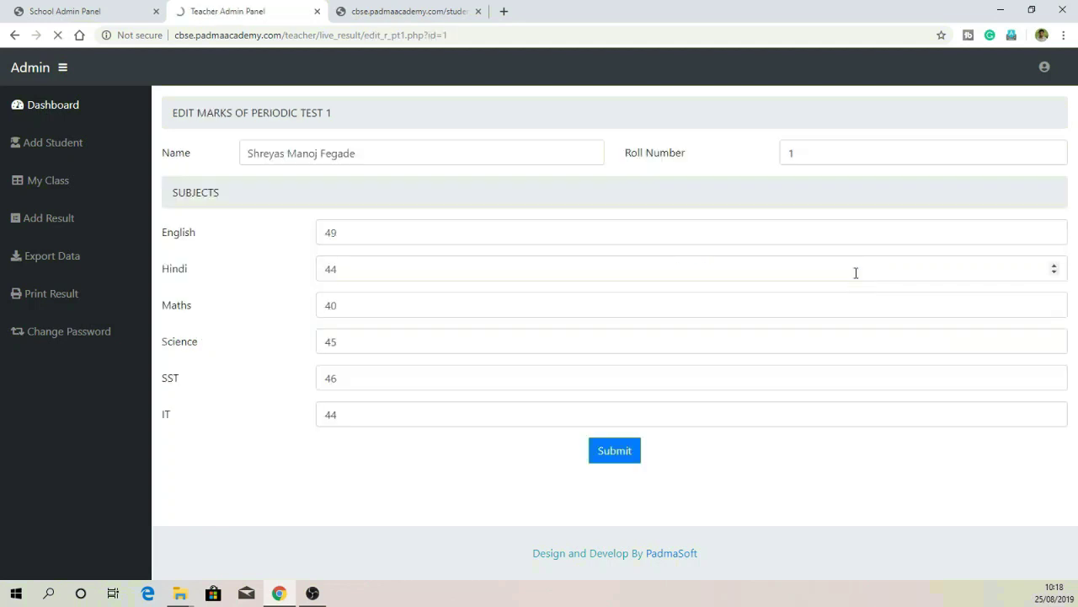
{"action": "left_click", "coordinate": [603, 455]}
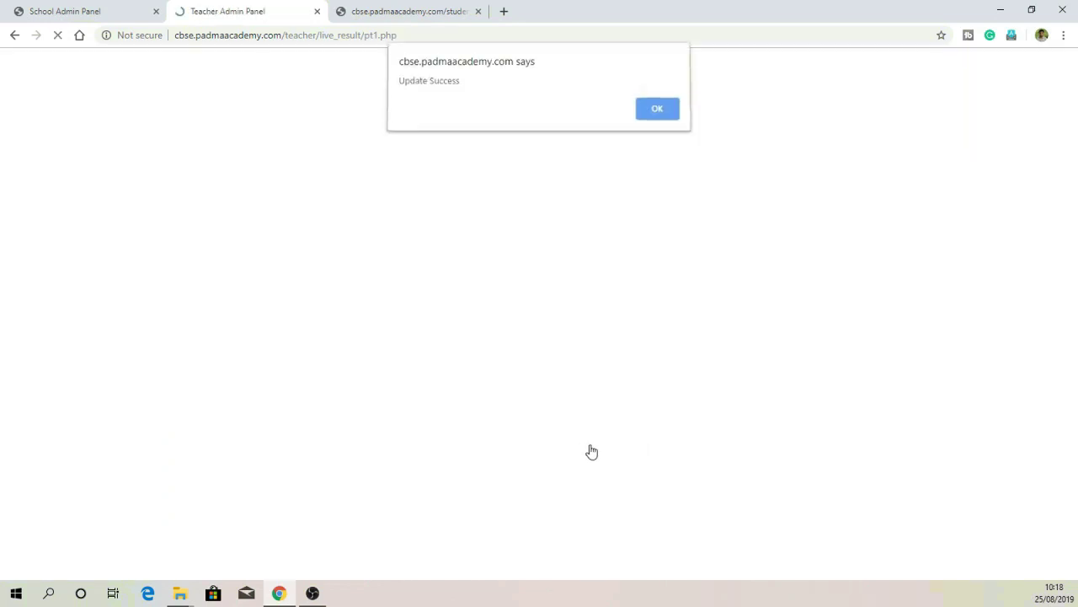
{"action": "left_click", "coordinate": [654, 111]}
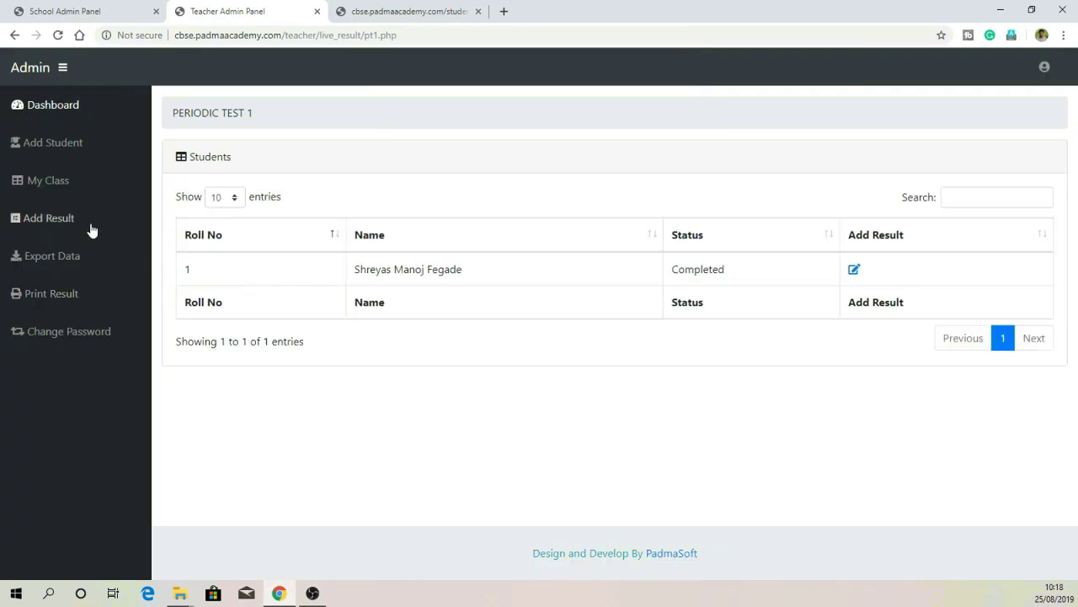
Step: Enter and submit the student's Periodic Test 2 marks: 48, 47, 49, 45, 47, 40
{"action": "left_click", "coordinate": [91, 230]}
{"action": "left_click", "coordinate": [474, 173]}
{"action": "left_click", "coordinate": [854, 269]}
{"action": "left_click", "coordinate": [469, 231]}
{"action": "type", "text": "48"}
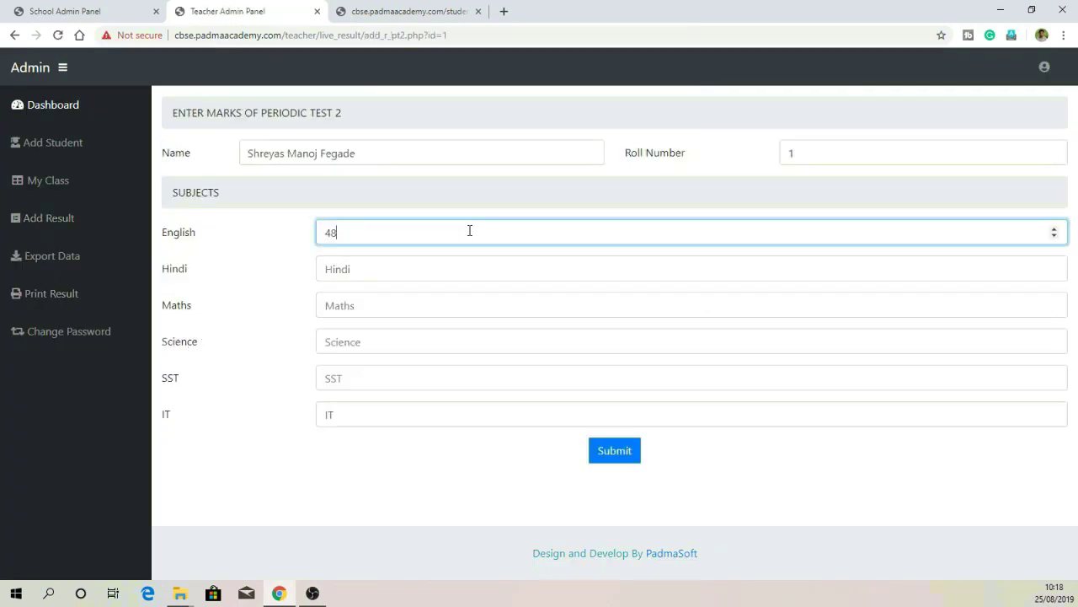
{"action": "key", "text": "Tab"}
{"action": "type", "text": "47"}
{"action": "key", "text": "Tab"}
{"action": "type", "text": "49\t45\t47\t40"}
{"action": "left_click", "coordinate": [600, 455]}
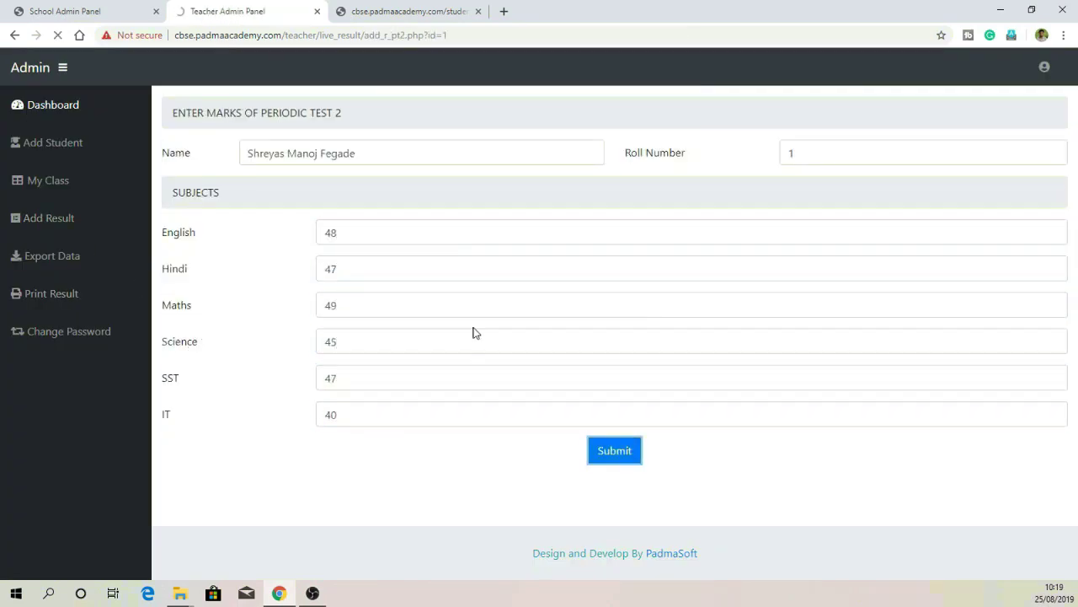
{"action": "left_click", "coordinate": [613, 451]}
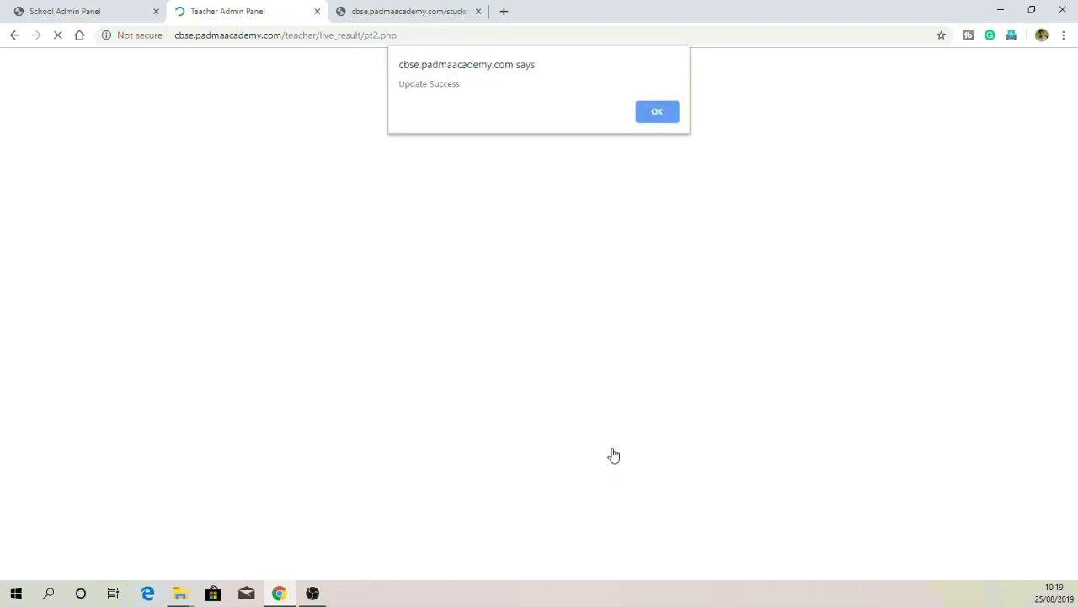
{"action": "left_click", "coordinate": [660, 112]}
Step: Enter and submit the Periodic Test 3 marks: 47, 44, 41, 42, 43, 44
{"action": "left_click", "coordinate": [80, 218]}
{"action": "left_click", "coordinate": [662, 240]}
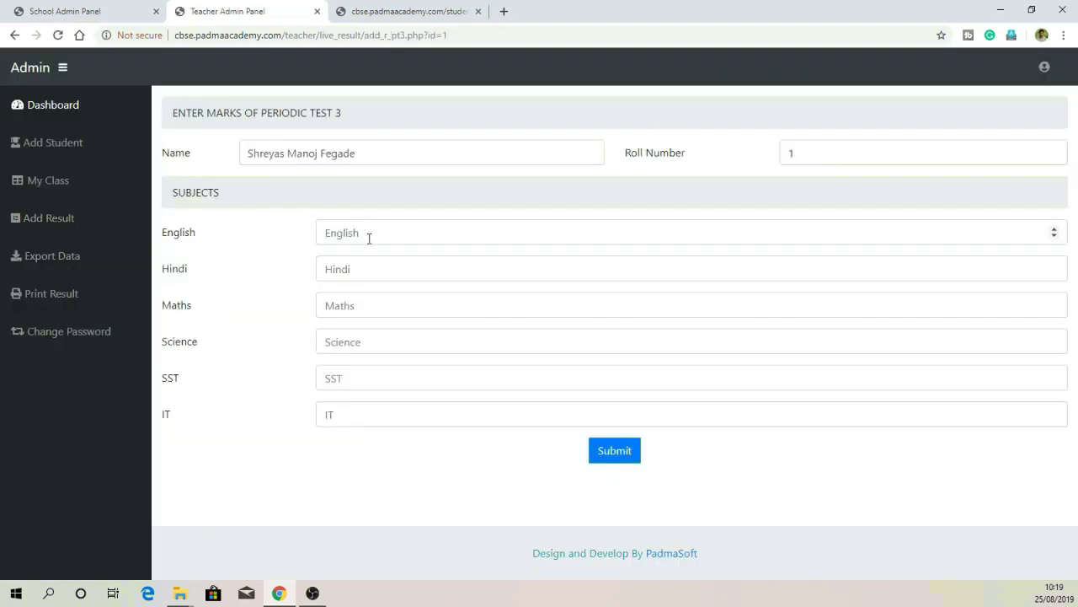
{"action": "left_click", "coordinate": [368, 238]}
{"action": "type", "text": "47\t44\t41\t42\t43\t44"}
{"action": "left_click", "coordinate": [608, 455]}
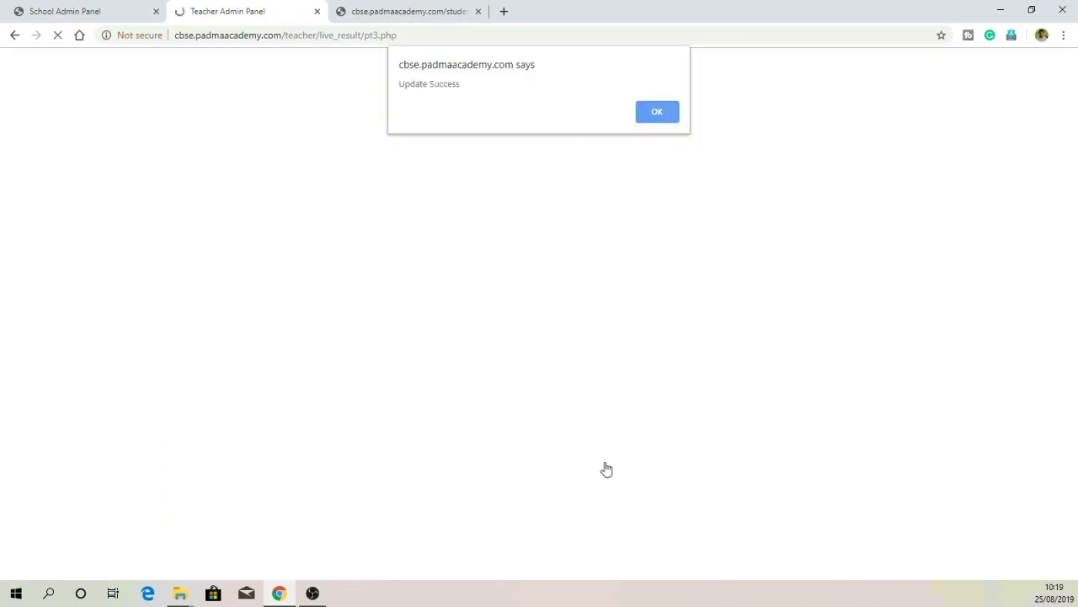
{"action": "left_click", "coordinate": [657, 111]}
{"action": "left_click", "coordinate": [50, 216]}
Step: Open the student's sessional assessment form and fill the English and Hindi enrichment, portfolio and notebook marks
{"action": "left_click", "coordinate": [896, 229]}
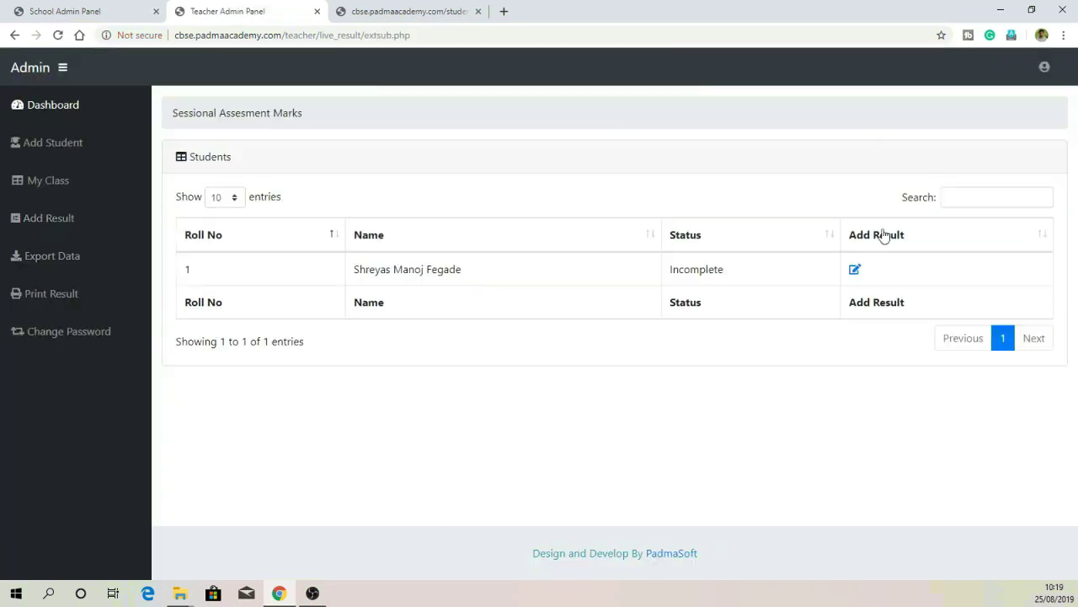
{"action": "left_click", "coordinate": [860, 269]}
{"action": "left_click", "coordinate": [288, 233]}
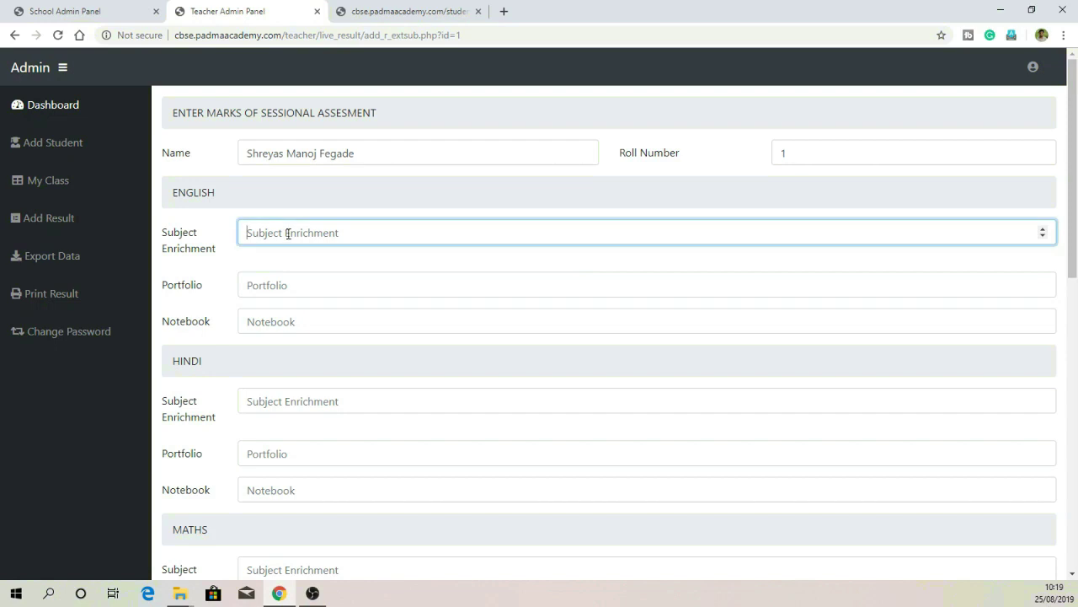
{"action": "type", "text": "5"}
{"action": "key", "text": "Tab"}
{"action": "type", "text": "4\t5"}
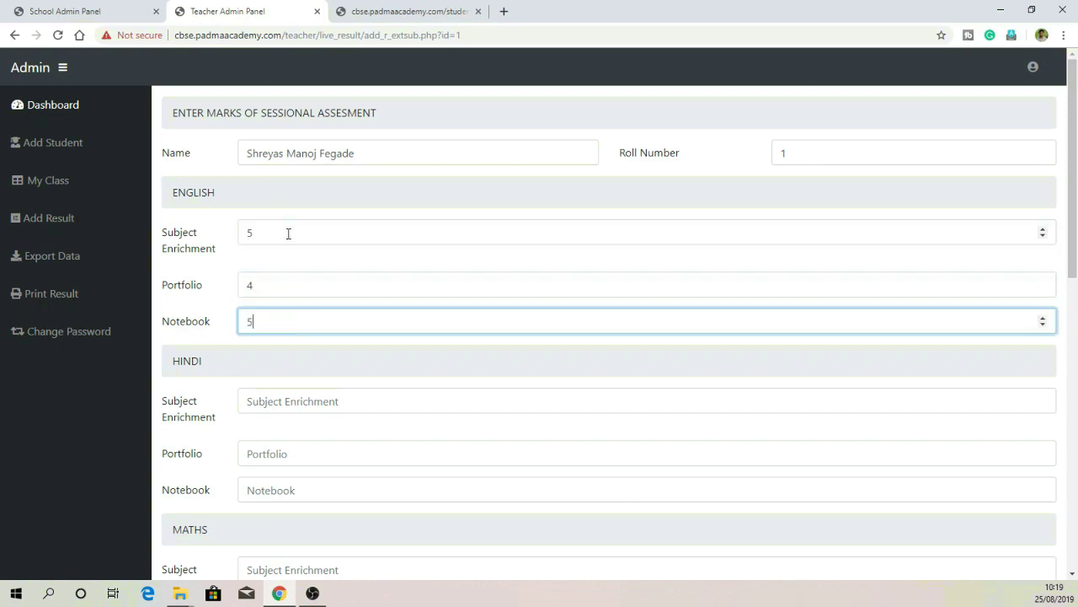
{"action": "key", "text": "Tab"}
{"action": "type", "text": "4"}
{"action": "key", "text": "Tab"}
{"action": "type", "text": "5"}
{"action": "key", "text": "Tab"}
{"action": "type", "text": "5"}
Step: Fill the Maths, Science and remaining subjects' sessional marks and submit the form
{"action": "key", "text": "Tab"}
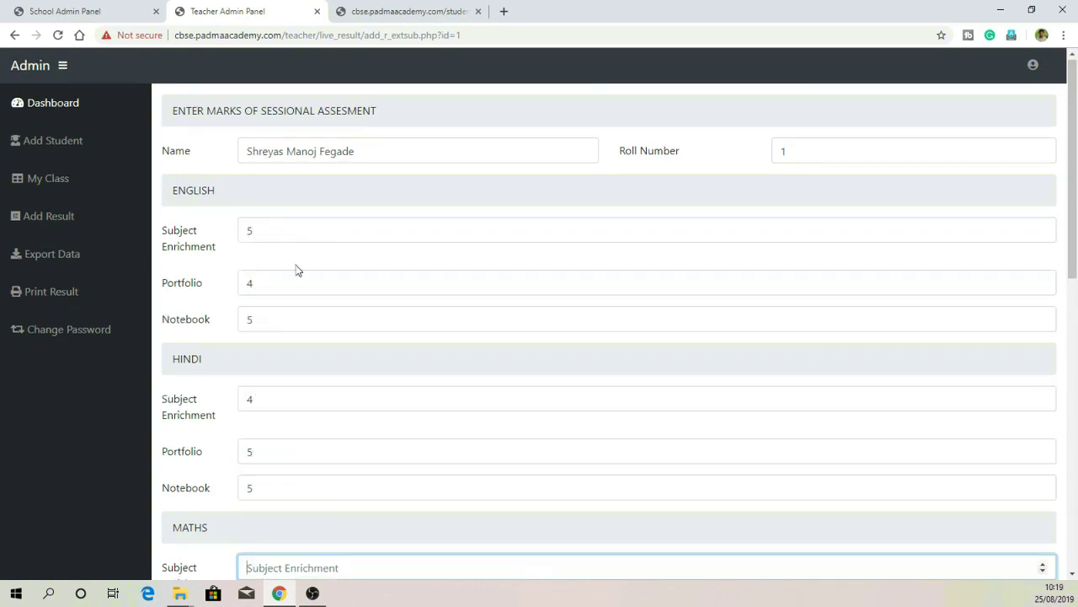
{"action": "scroll", "coordinate": [354, 271], "scroll_direction": "down", "scroll_amount": 4}
{"action": "type", "text": "4"}
{"action": "key", "text": "Tab"}
{"action": "type", "text": "4"}
{"action": "key", "text": "Tab"}
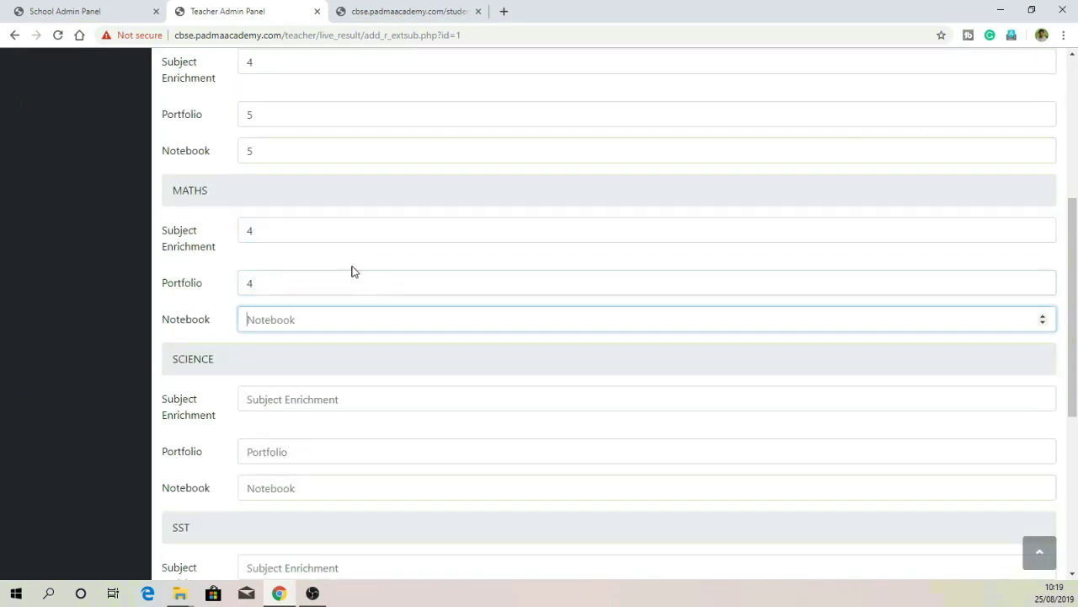
{"action": "type", "text": "4"}
{"action": "key", "text": "Tab"}
{"action": "type", "text": "3"}
{"action": "key", "text": "Tab"}
{"action": "type", "text": "5\t5"}
{"action": "key", "text": "Tab"}
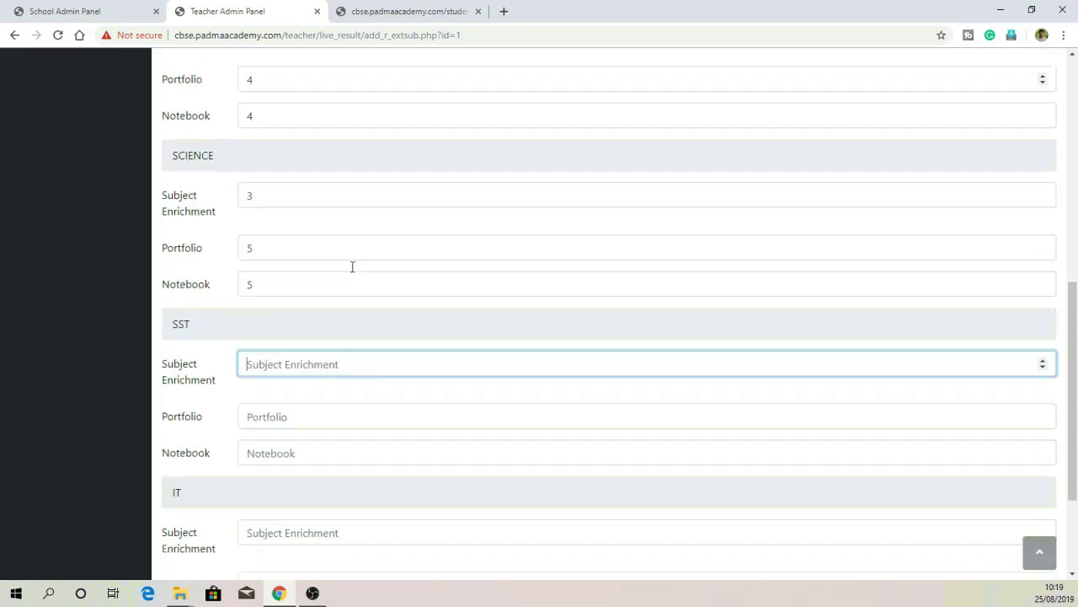
{"action": "type", "text": "3\t3\t3"}
{"action": "key", "text": "Tab"}
{"action": "type", "text": "5\t5\t5"}
{"action": "key", "text": "Return"}
{"action": "key", "text": "Return"}
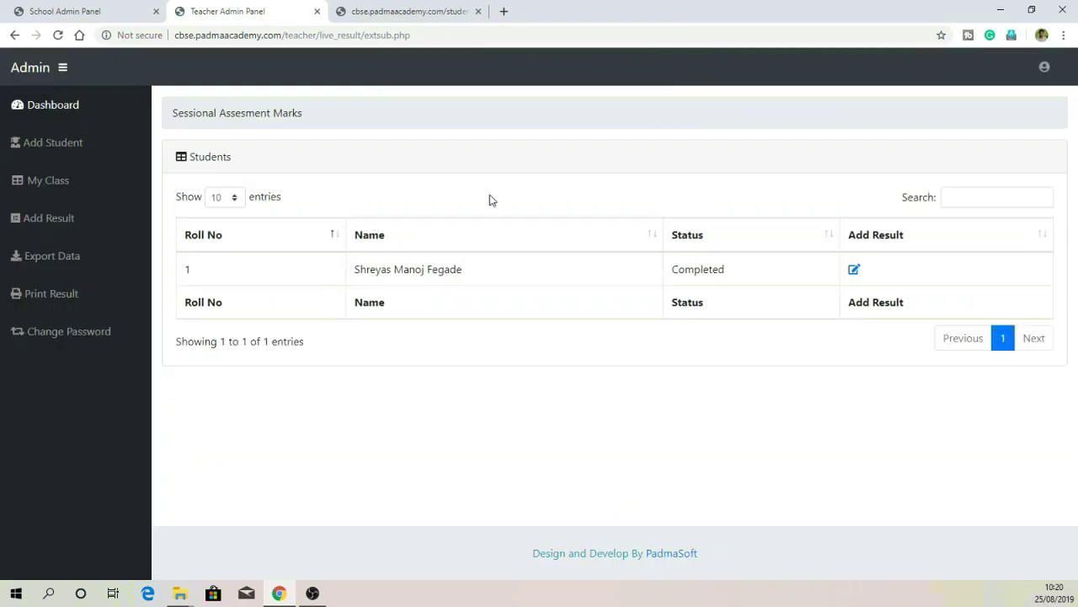
Step: Enter the student's Final Test marks: 75, 74, 75, 74, 70 and 69
{"action": "left_click", "coordinate": [38, 219]}
{"action": "left_click", "coordinate": [265, 365]}
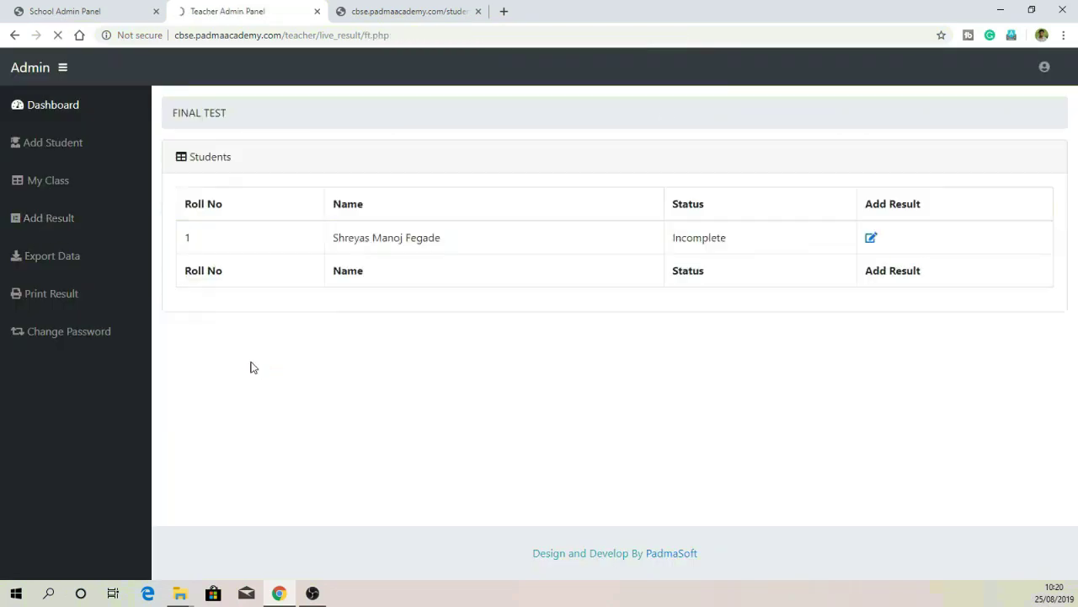
{"action": "left_click", "coordinate": [853, 270]}
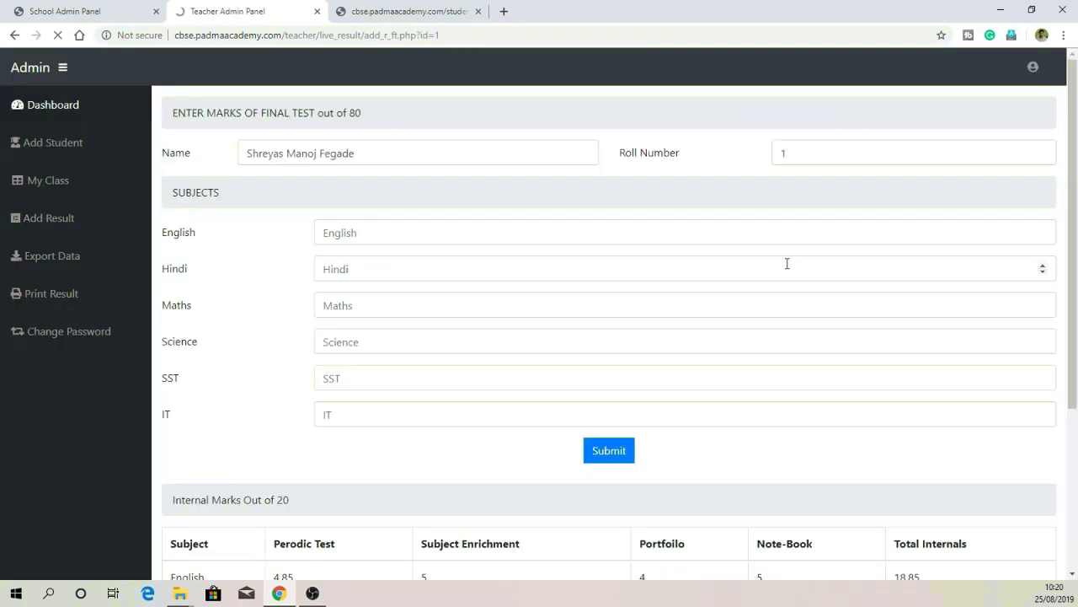
{"action": "left_click", "coordinate": [444, 234]}
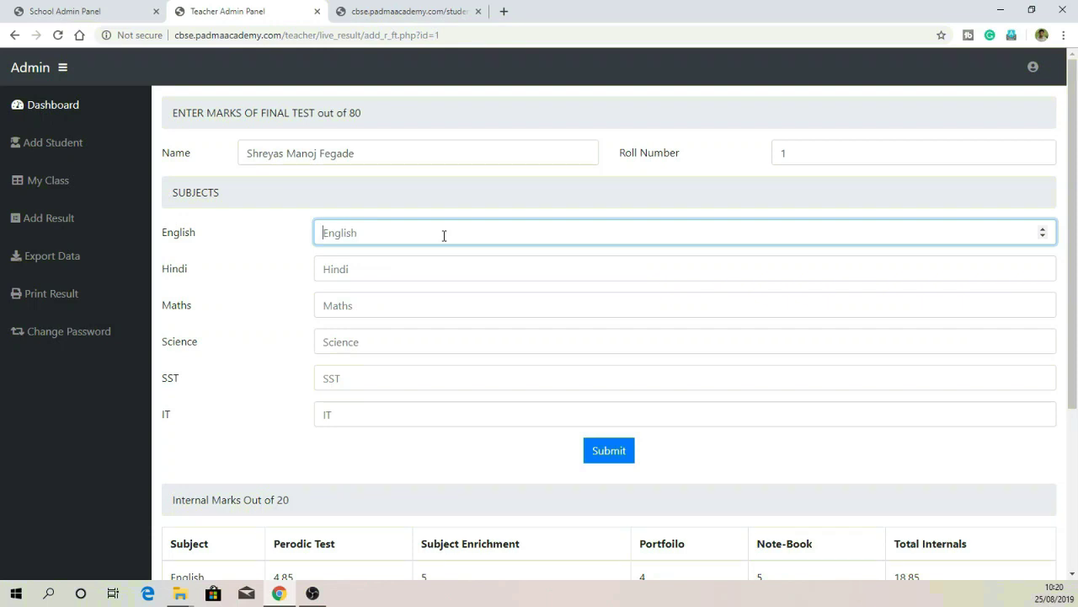
{"action": "type", "text": "7"}
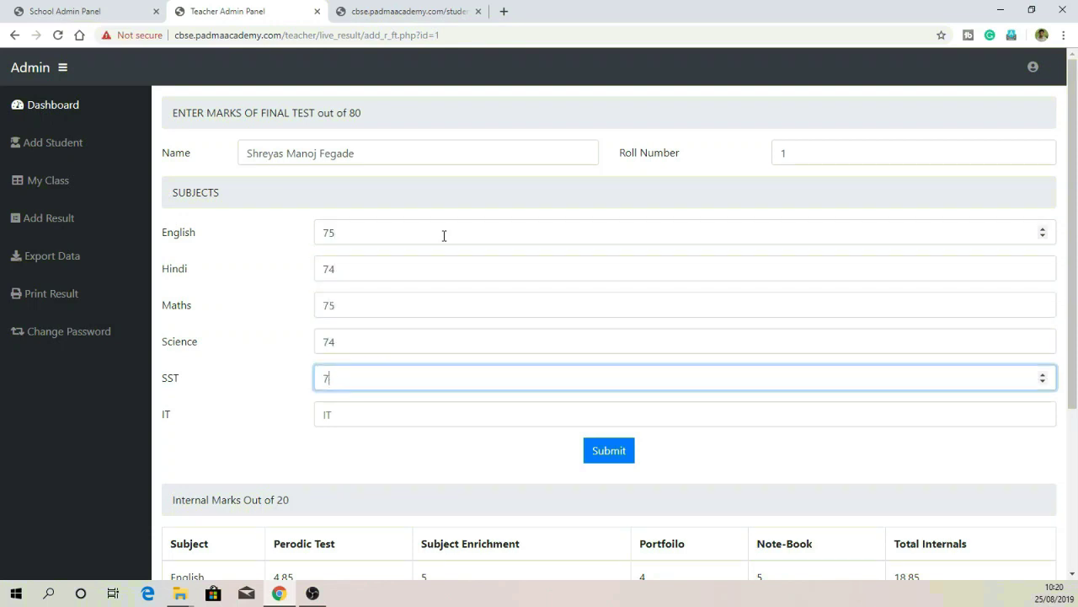
{"action": "type", "text": "5\t74\t75\t74\t70\t69"}
Step: Check the English internal mark and total on the form, then submit the final test marks
{"action": "scroll", "coordinate": [470, 277], "scroll_direction": "down", "scroll_amount": 3}
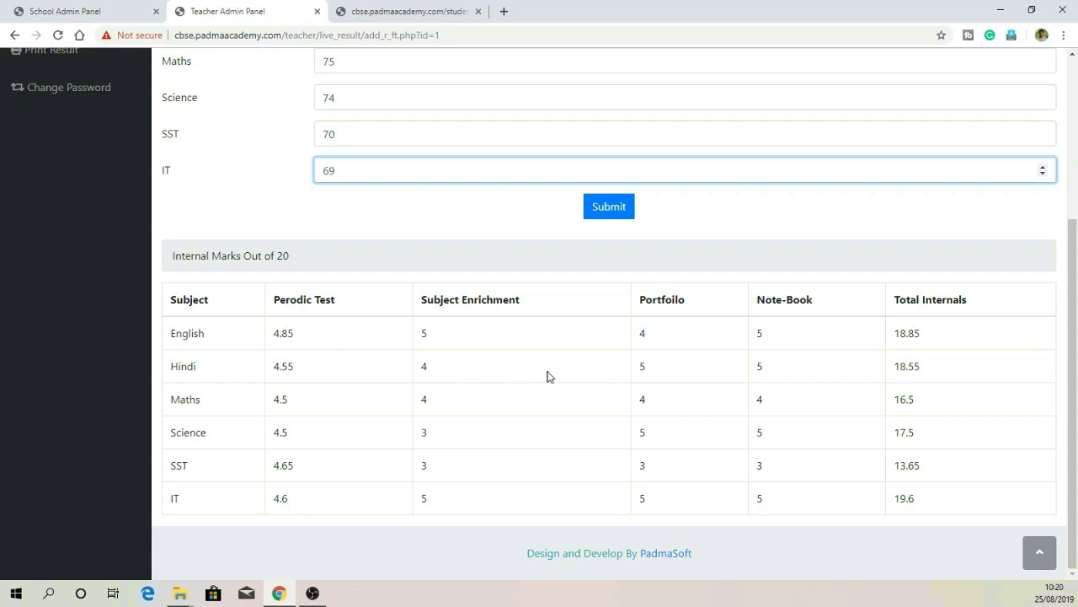
{"action": "double_click", "coordinate": [277, 337]}
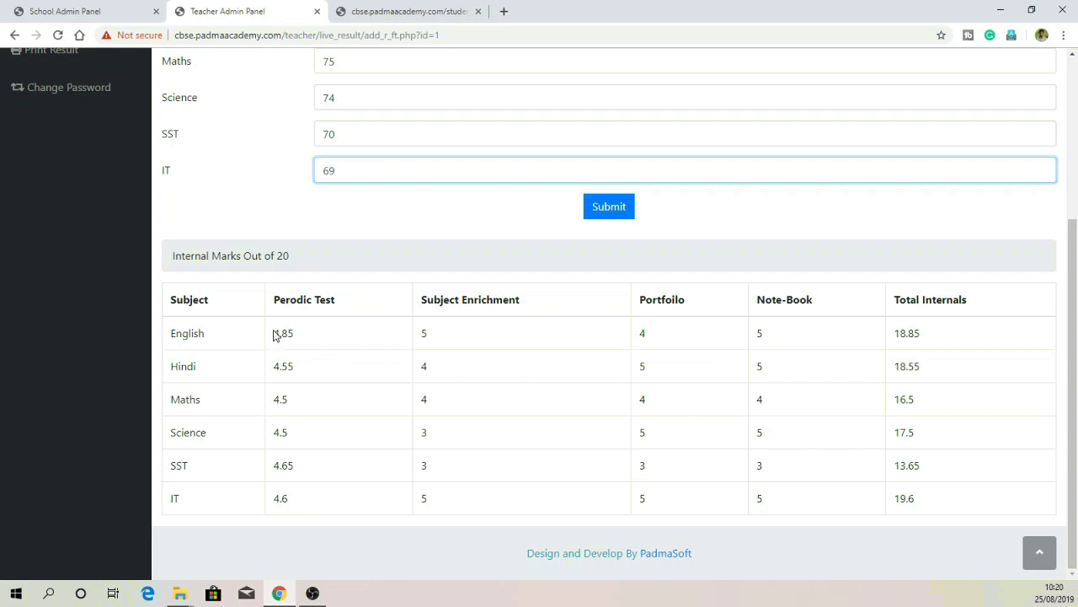
{"action": "left_click", "coordinate": [324, 338]}
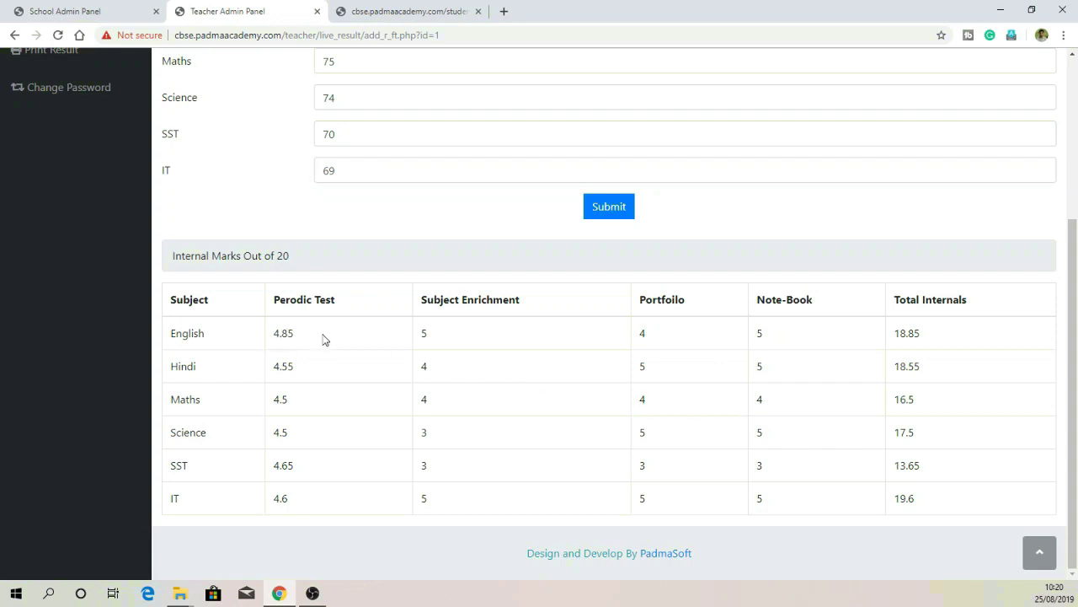
{"action": "left_click", "coordinate": [935, 341]}
{"action": "scroll", "coordinate": [707, 367], "scroll_direction": "up", "scroll_amount": 1}
{"action": "scroll", "coordinate": [616, 286], "scroll_direction": "up", "scroll_amount": 2}
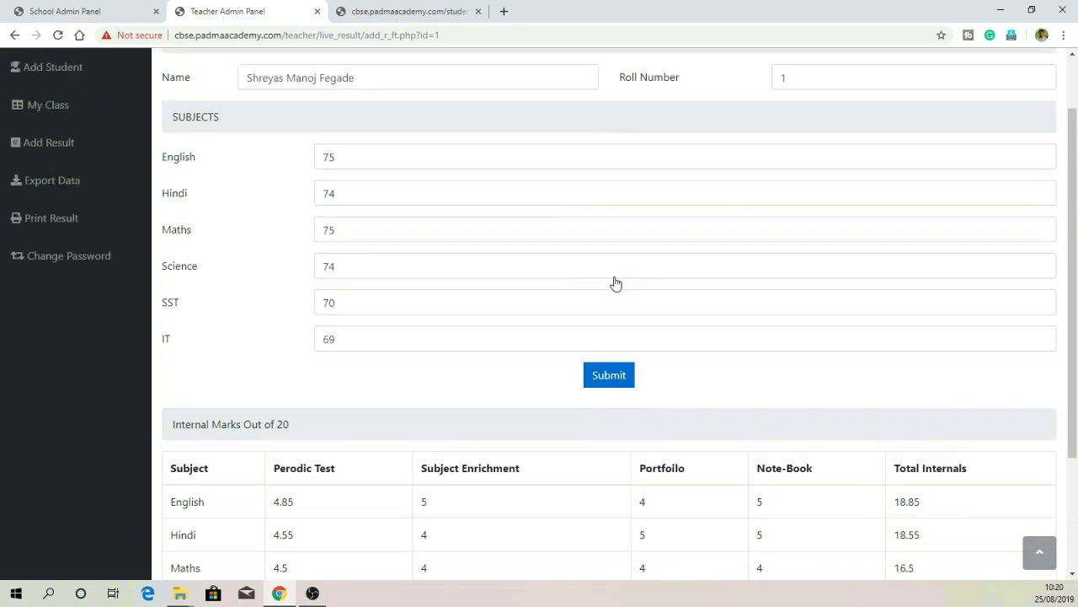
{"action": "left_click", "coordinate": [616, 451]}
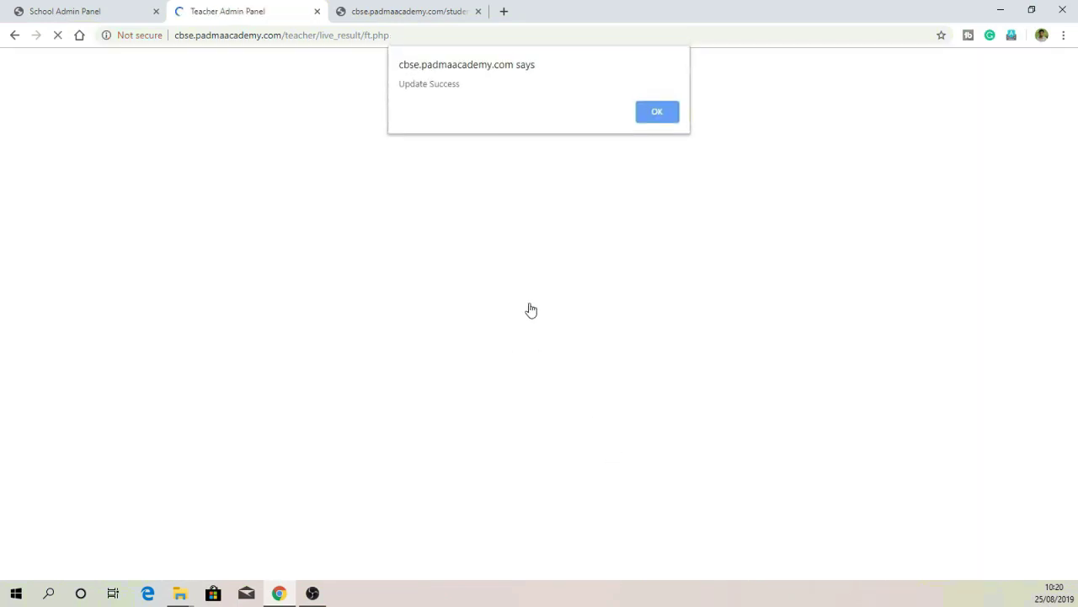
Step: Review the student's complete result in My Class, English totalling 93.85, then return to the student portal
{"action": "left_click", "coordinate": [656, 113]}
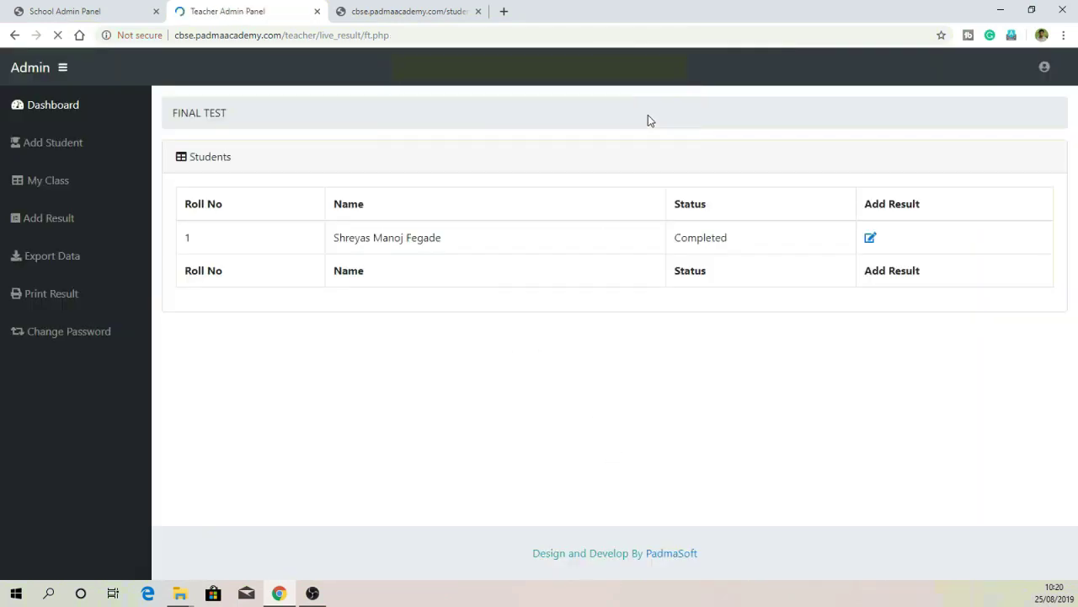
{"action": "left_click", "coordinate": [54, 188]}
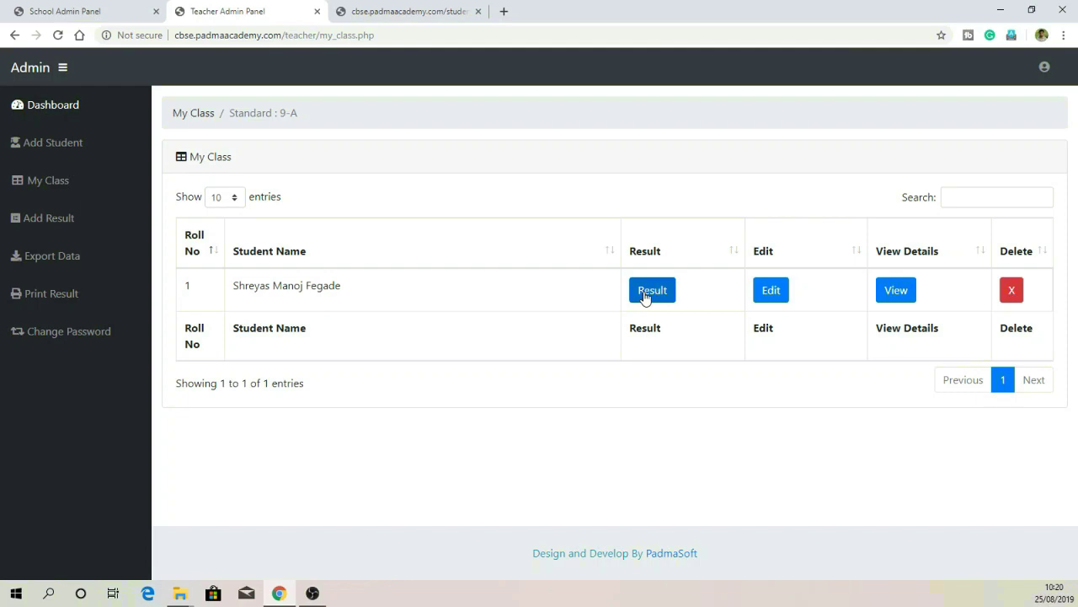
{"action": "left_click", "coordinate": [648, 290]}
{"action": "scroll", "coordinate": [459, 258], "scroll_direction": "down", "scroll_amount": 1}
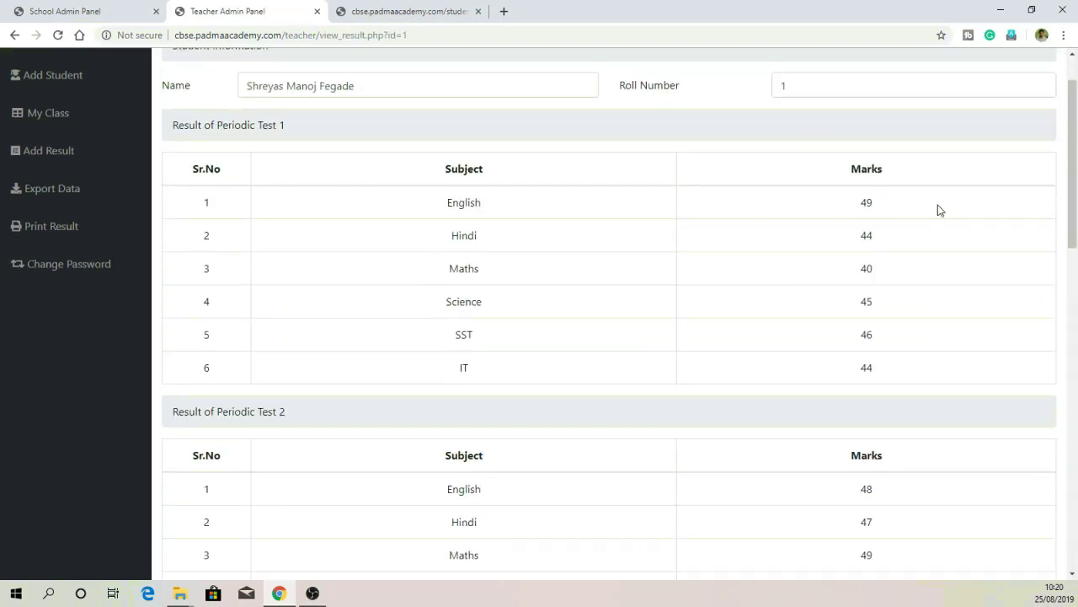
{"action": "scroll", "coordinate": [871, 202], "scroll_direction": "down", "scroll_amount": 8}
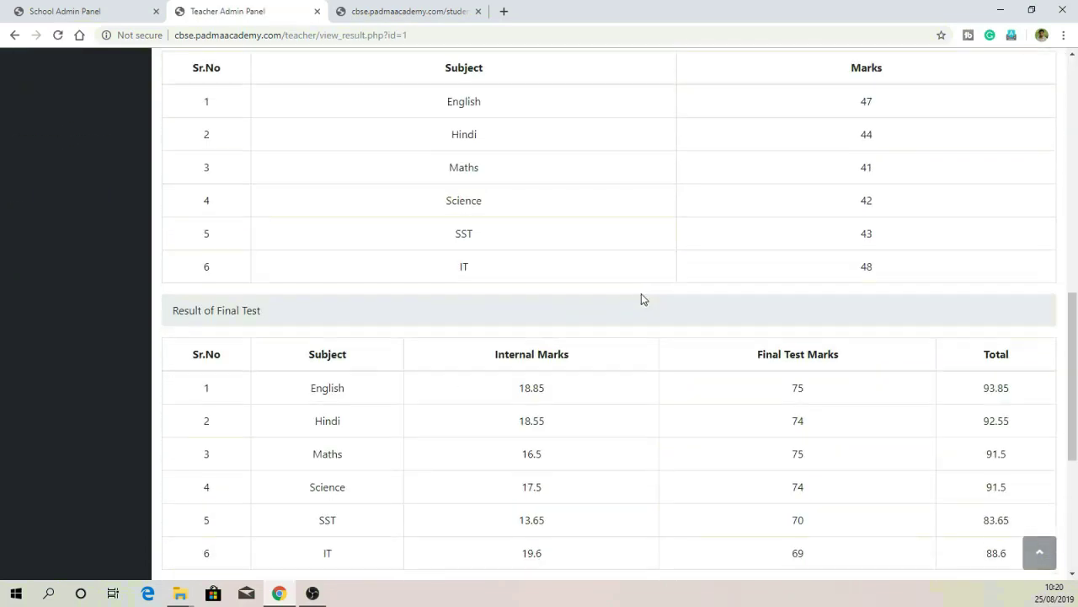
{"action": "scroll", "coordinate": [641, 295], "scroll_direction": "down", "scroll_amount": 2}
{"action": "scroll", "coordinate": [806, 187], "scroll_direction": "down", "scroll_amount": 1}
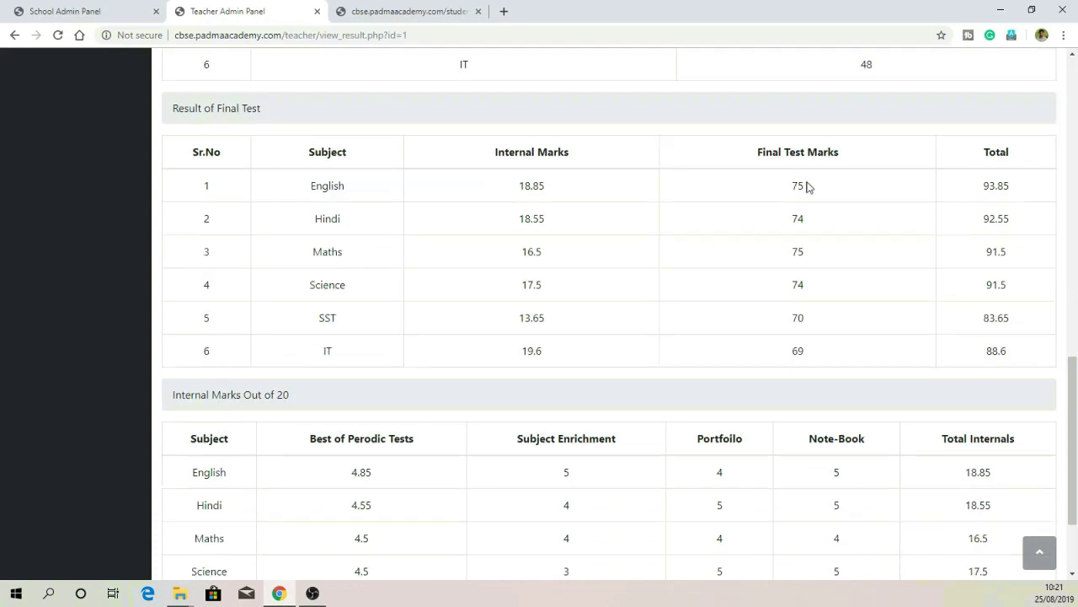
{"action": "scroll", "coordinate": [1013, 382], "scroll_direction": "down", "scroll_amount": 2}
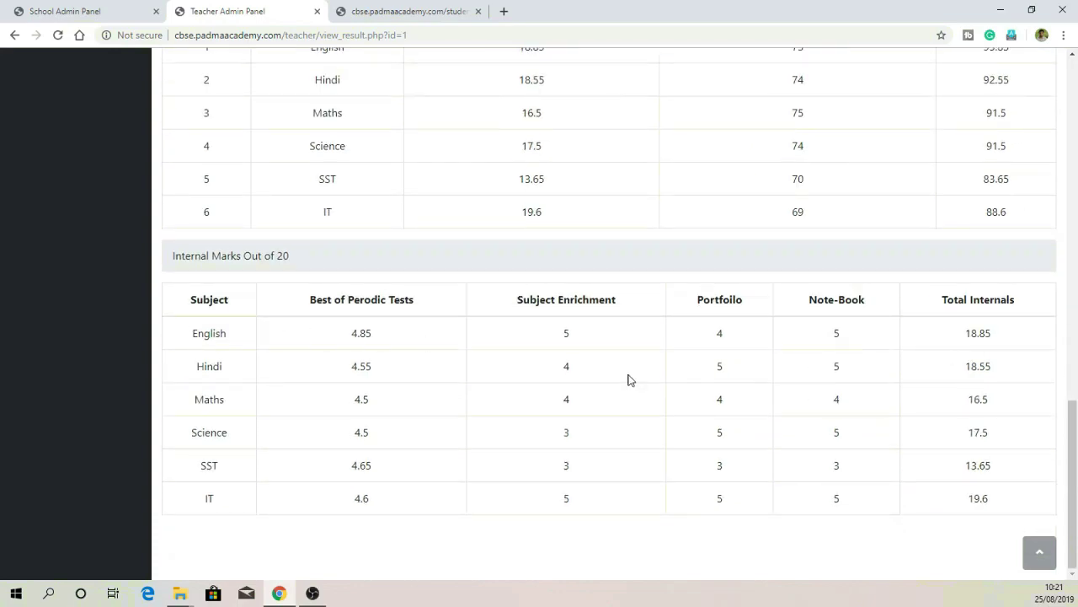
{"action": "scroll", "coordinate": [871, 477], "scroll_direction": "up", "scroll_amount": 10}
{"action": "left_click", "coordinate": [386, 10]}
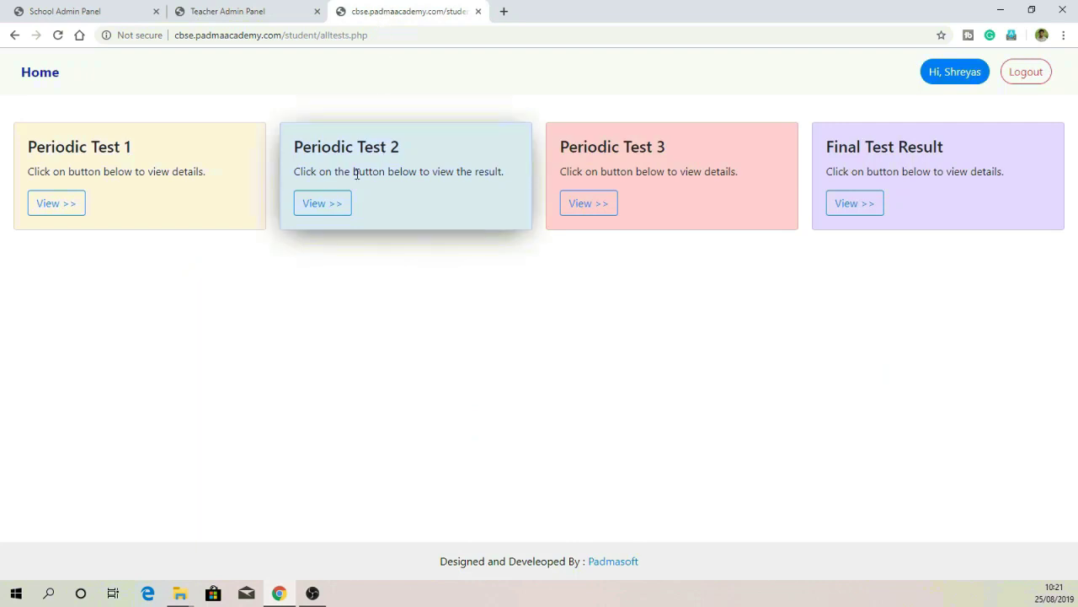
{"action": "left_click", "coordinate": [55, 204]}
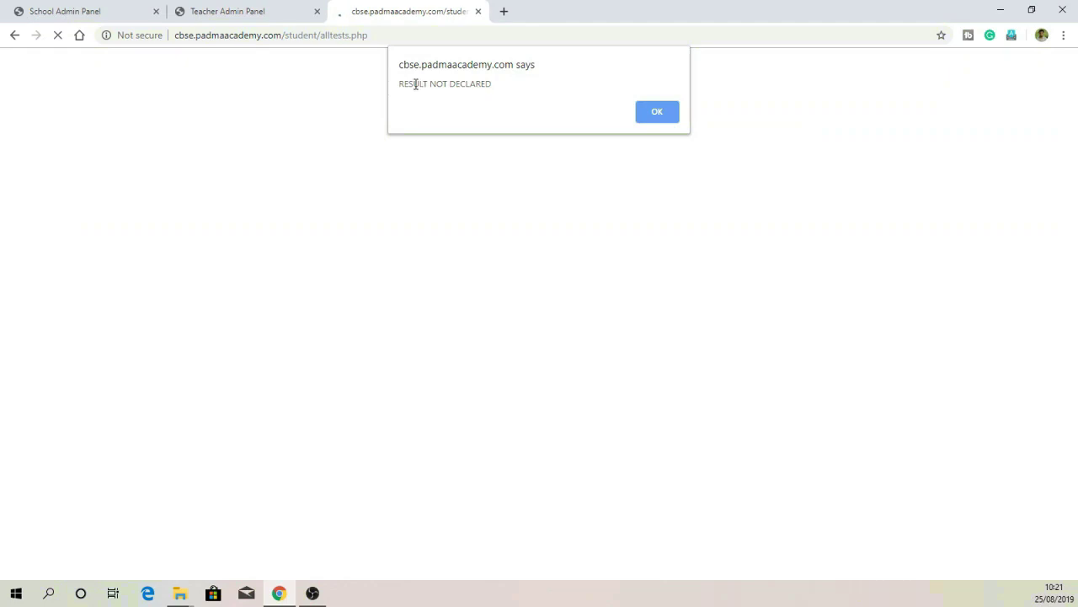
{"action": "left_click_drag", "start_coordinate": [408, 84], "coordinate": [478, 85]}
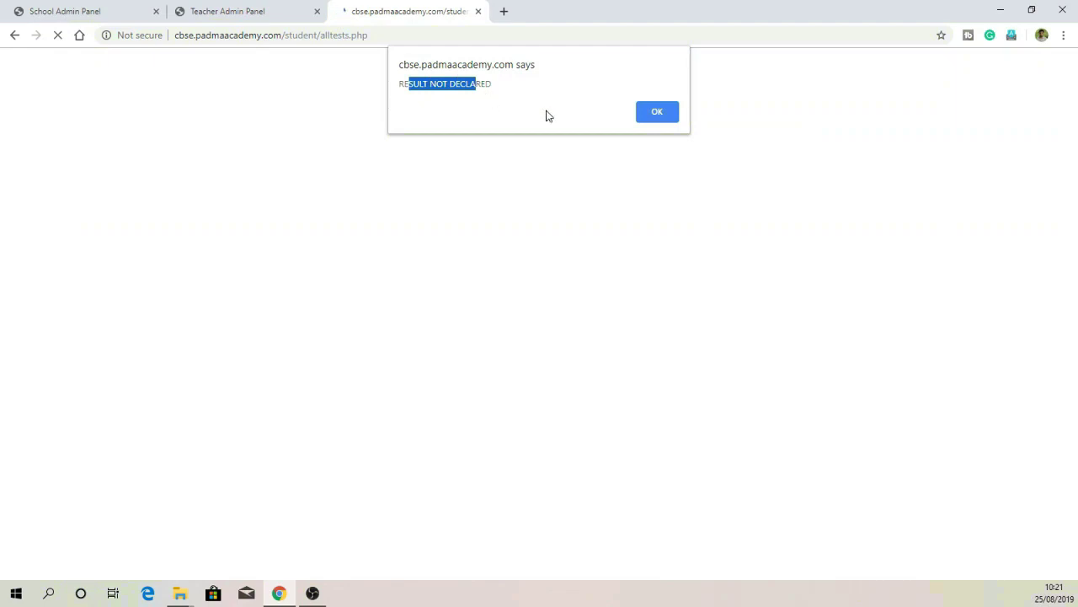
{"action": "left_click", "coordinate": [659, 118]}
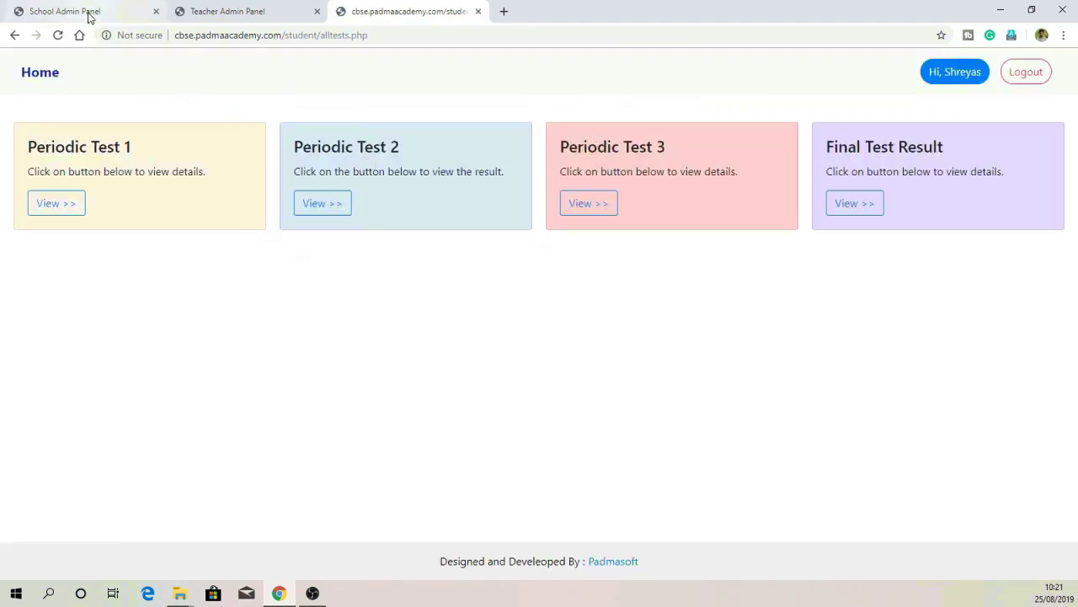
Step: Change class 9-A's Periodic Test 1 result status from Inactive to Active
{"action": "left_click", "coordinate": [90, 13]}
{"action": "scroll", "coordinate": [85, 163], "scroll_direction": "up", "scroll_amount": 2}
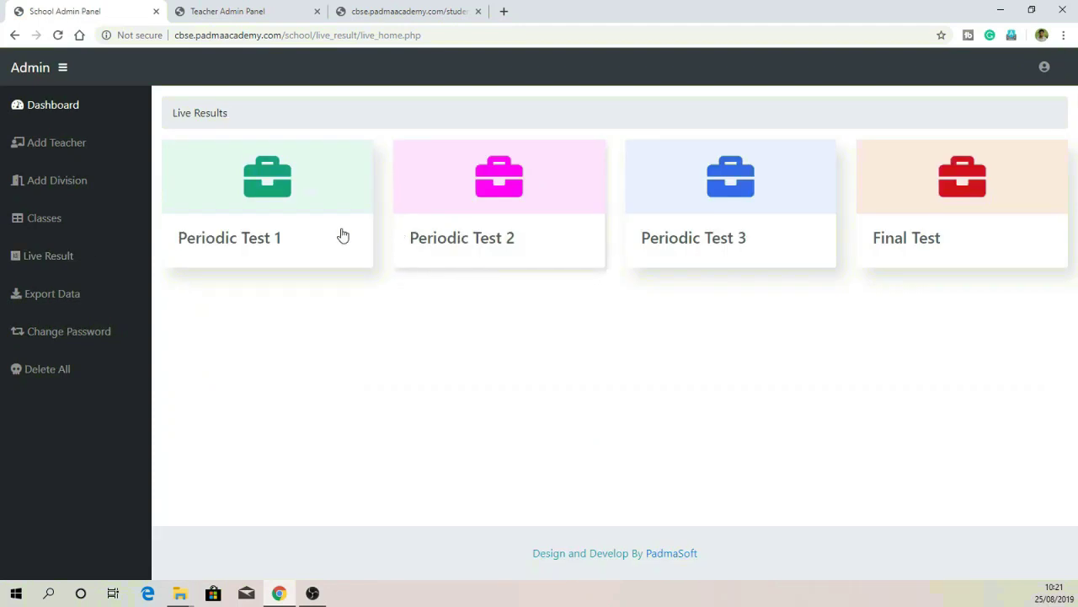
{"action": "left_click", "coordinate": [311, 233]}
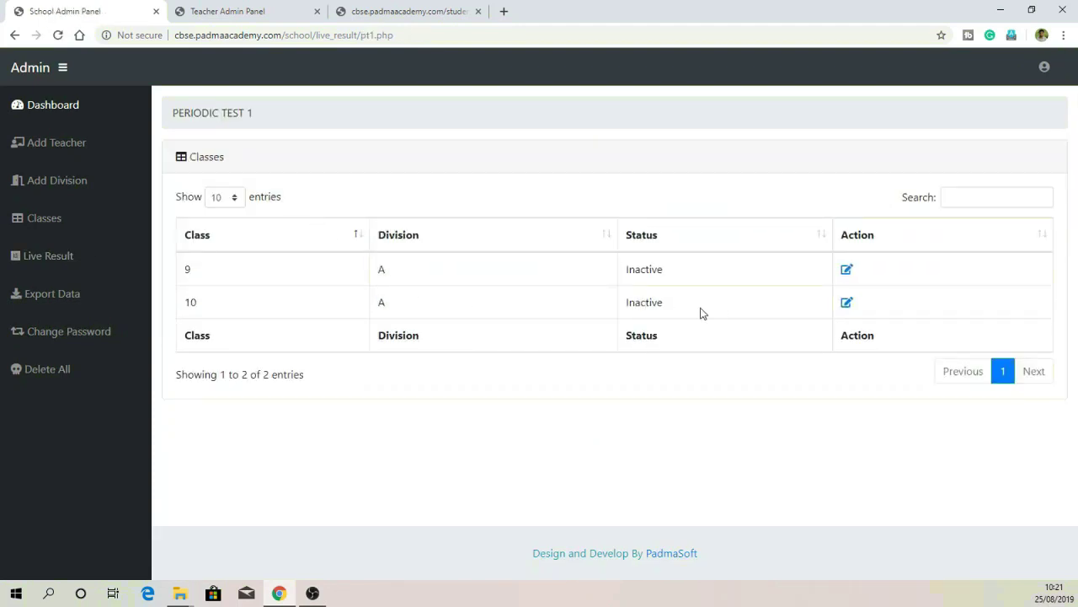
{"action": "left_click_drag", "start_coordinate": [216, 275], "coordinate": [664, 268]}
{"action": "left_click", "coordinate": [794, 284]}
{"action": "left_click", "coordinate": [847, 271]}
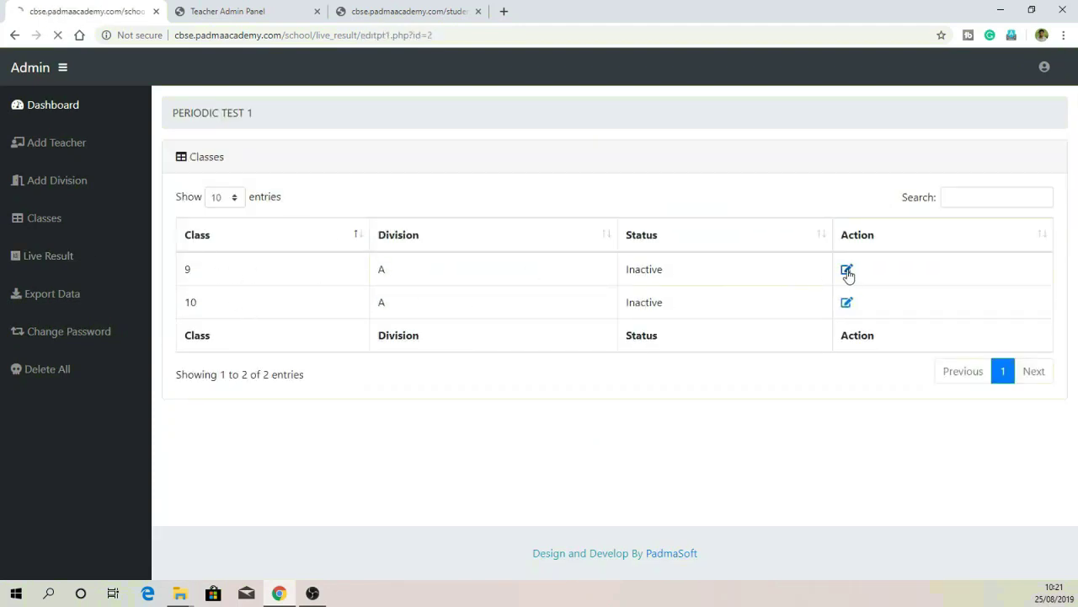
{"action": "left_click", "coordinate": [625, 208]}
{"action": "left_click", "coordinate": [673, 123]}
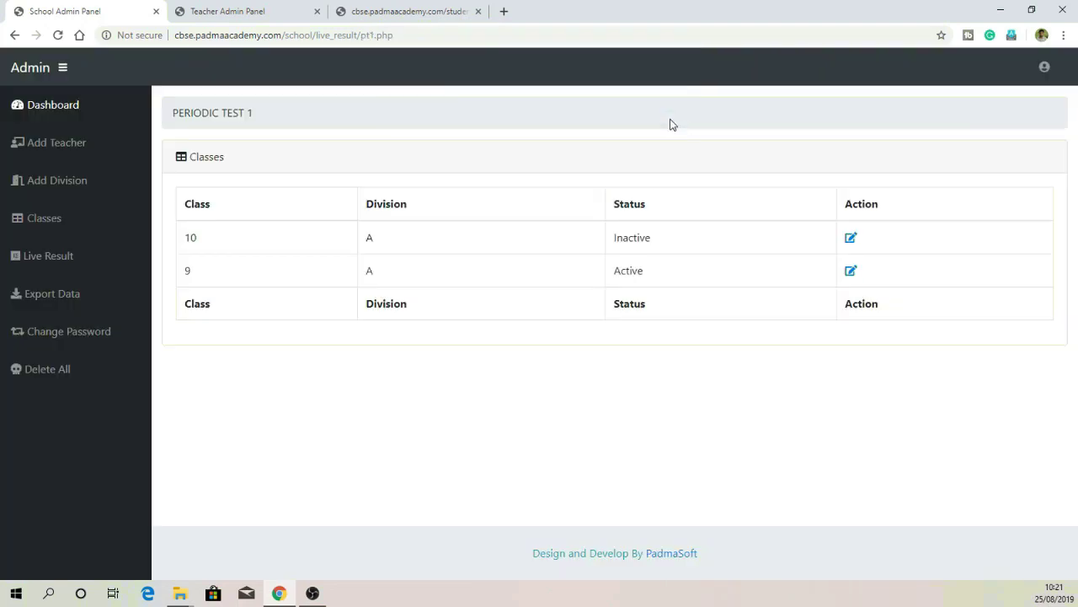
{"action": "left_click", "coordinate": [440, 10]}
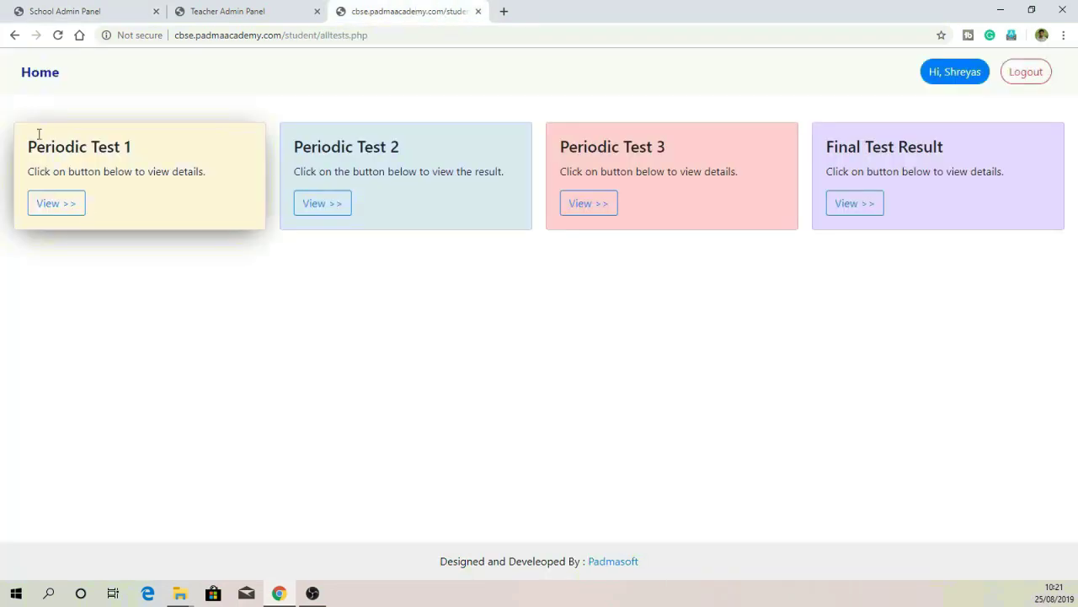
Step: View the student's Periodic Test 1 marks and confirm Periodic Test 2 shows Result Not Declared
{"action": "left_click", "coordinate": [56, 204]}
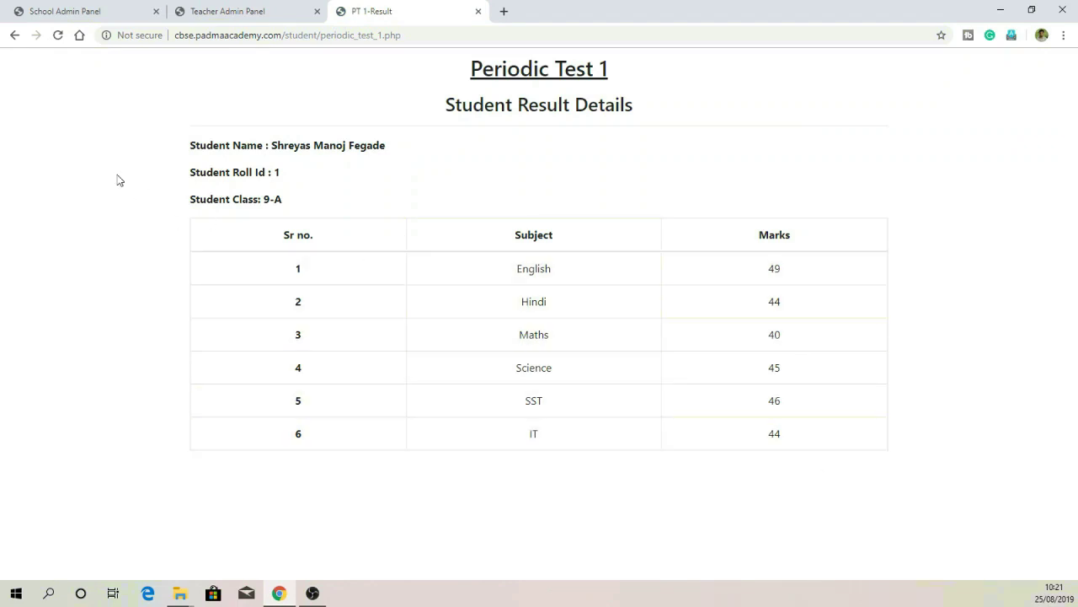
{"action": "left_click", "coordinate": [12, 36]}
{"action": "left_click", "coordinate": [323, 206]}
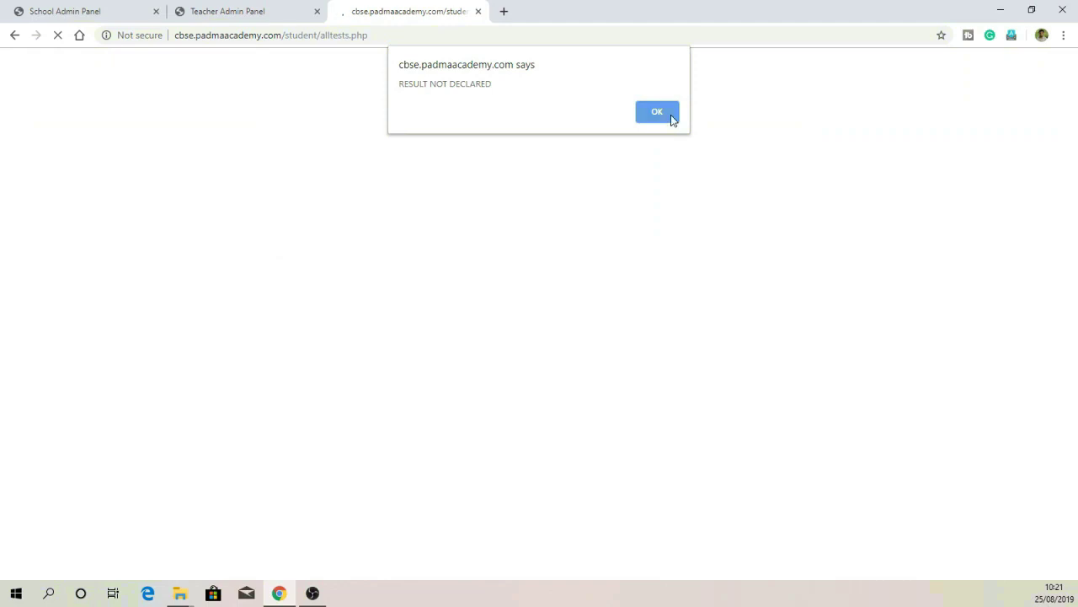
{"action": "left_click", "coordinate": [670, 114]}
{"action": "left_click", "coordinate": [113, 10]}
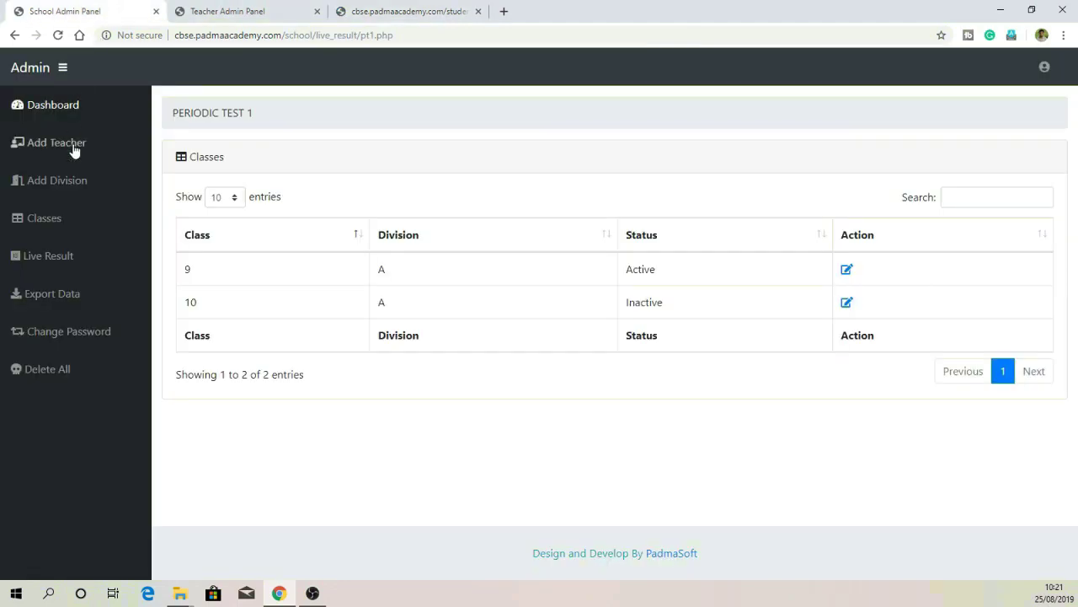
Step: Set class 9's Periodic Test 2 and Periodic Test 3 result statuses to Active
{"action": "left_click", "coordinate": [69, 267]}
{"action": "left_click", "coordinate": [531, 221]}
{"action": "left_click", "coordinate": [846, 270]}
{"action": "left_click", "coordinate": [601, 206]}
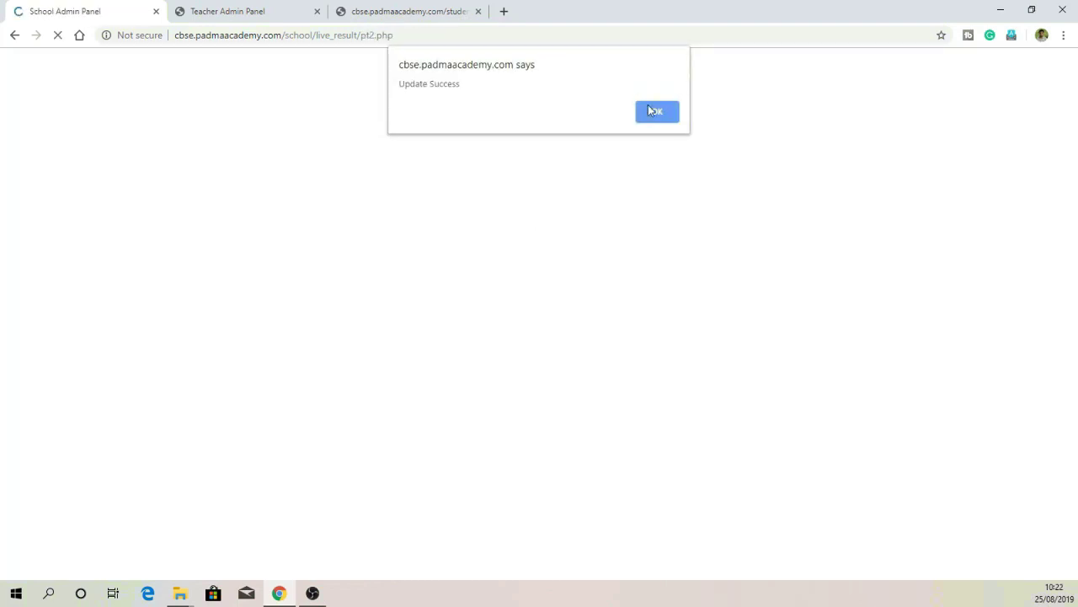
{"action": "left_click", "coordinate": [650, 105]}
{"action": "left_click", "coordinate": [48, 255]}
{"action": "left_click", "coordinate": [422, 223]}
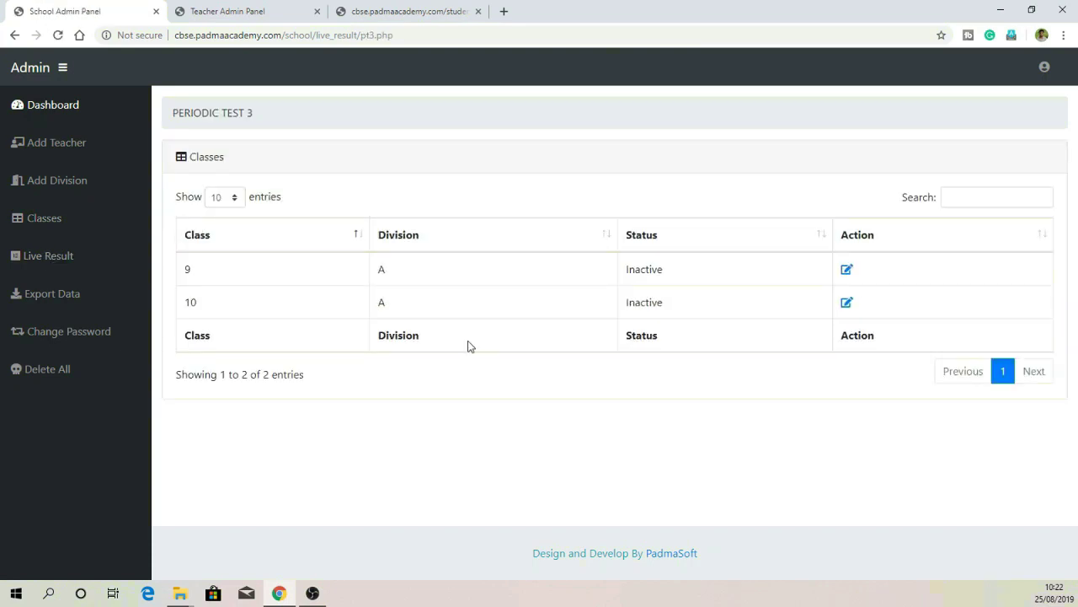
{"action": "left_click", "coordinate": [847, 270]}
{"action": "left_click", "coordinate": [615, 206]}
{"action": "left_click", "coordinate": [645, 113]}
Step: Set class 9's Final Test result status to Active
{"action": "left_click", "coordinate": [84, 224]}
{"action": "left_click", "coordinate": [50, 257]}
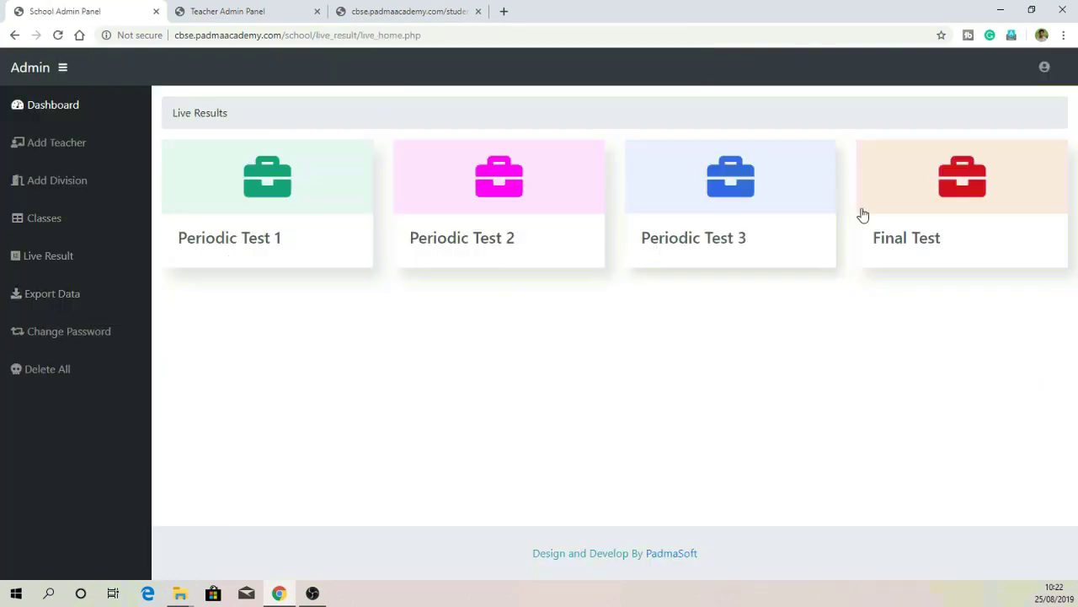
{"action": "left_click", "coordinate": [864, 215]}
{"action": "left_click", "coordinate": [846, 268]}
{"action": "left_click", "coordinate": [615, 205]}
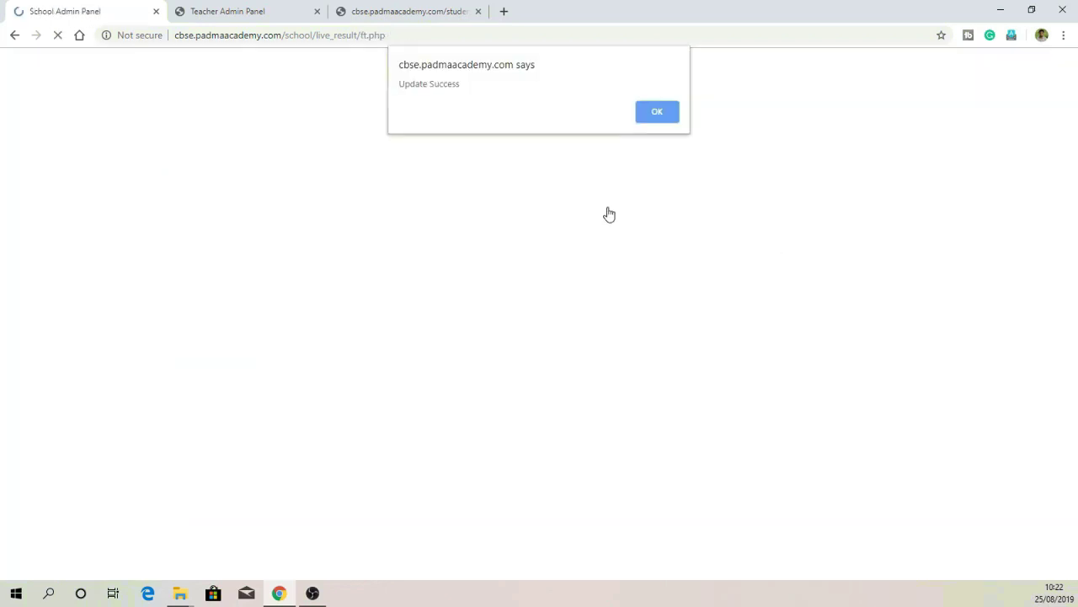
{"action": "left_click", "coordinate": [649, 118]}
{"action": "left_click", "coordinate": [383, 11]}
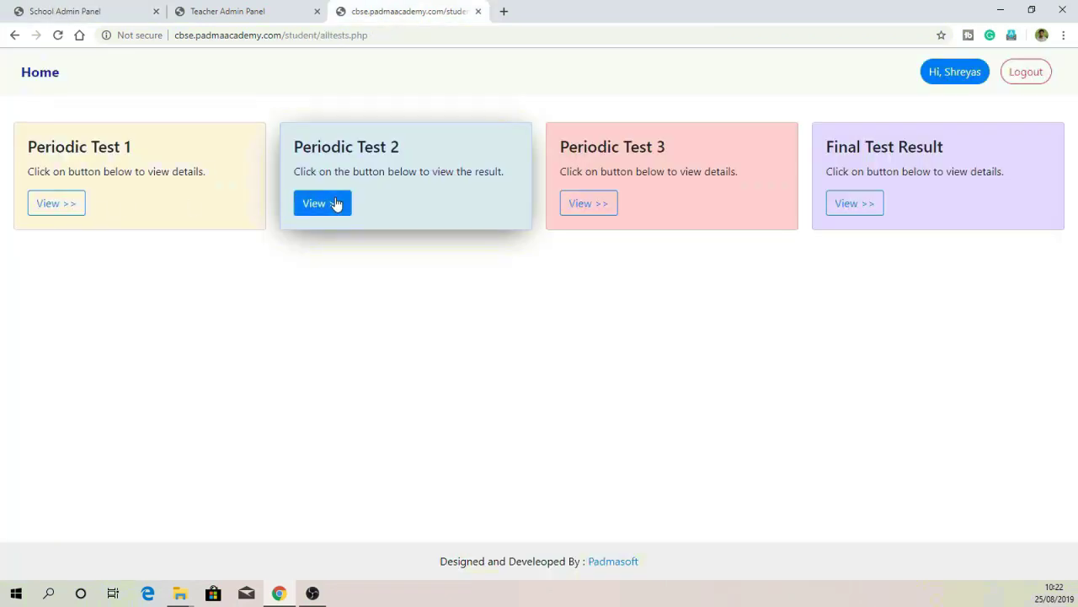
Step: View the student's Periodic Test 2, Periodic Test 3 and Final Test results, then open the admin's All Classes page
{"action": "left_click", "coordinate": [336, 204]}
{"action": "left_click", "coordinate": [15, 34]}
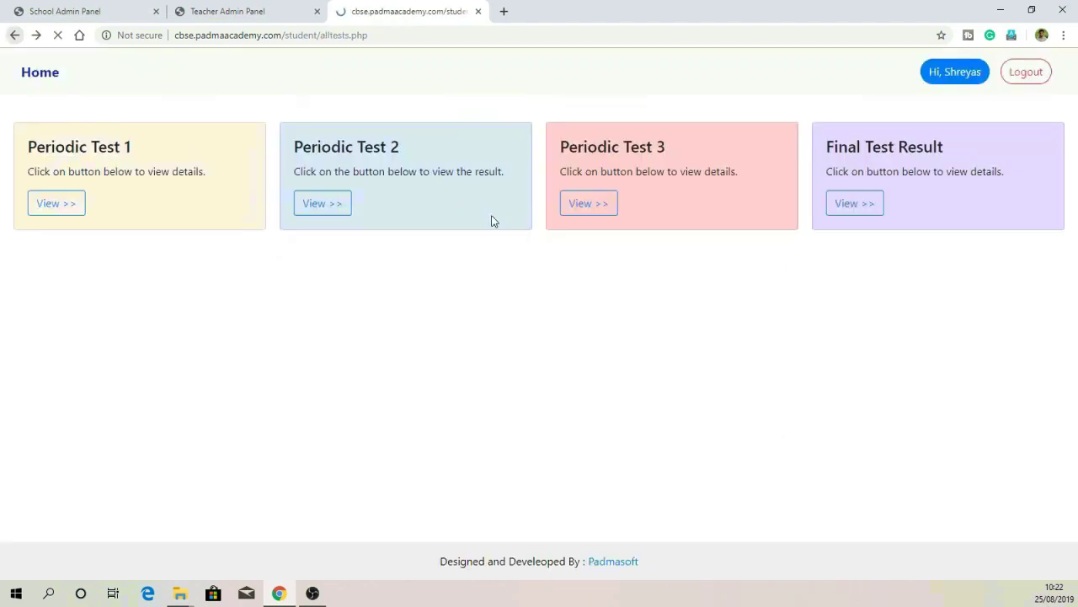
{"action": "left_click", "coordinate": [605, 206]}
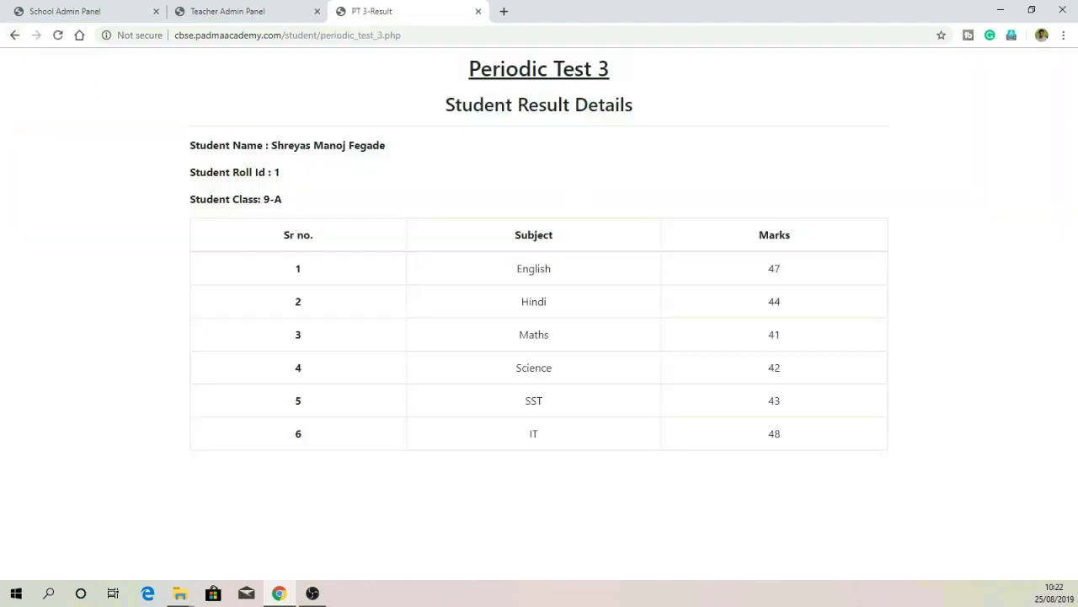
{"action": "left_click", "coordinate": [15, 34]}
{"action": "left_click", "coordinate": [876, 206]}
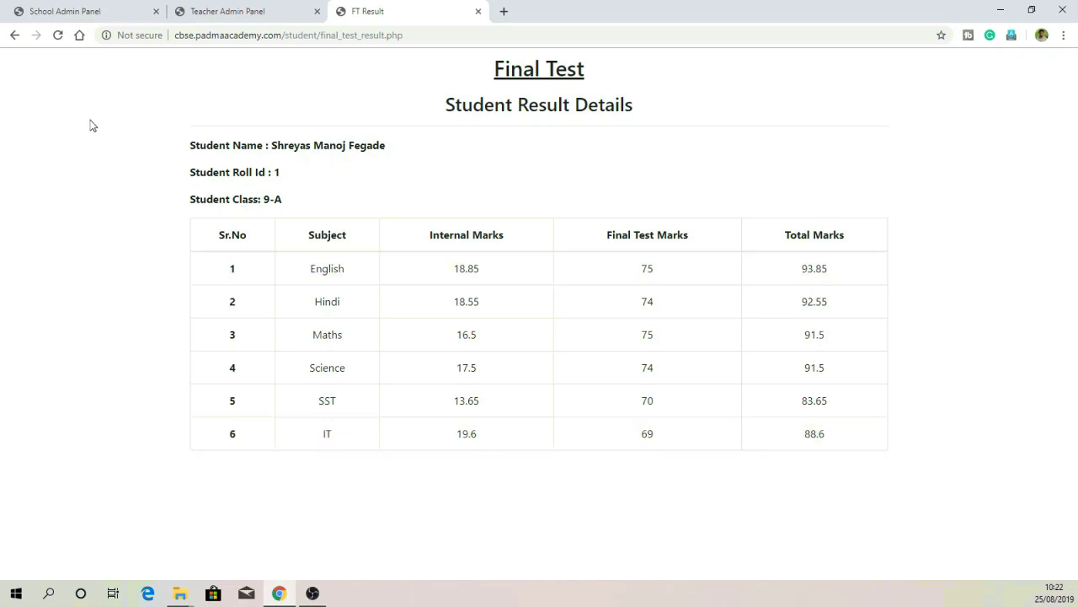
{"action": "left_click", "coordinate": [13, 35]}
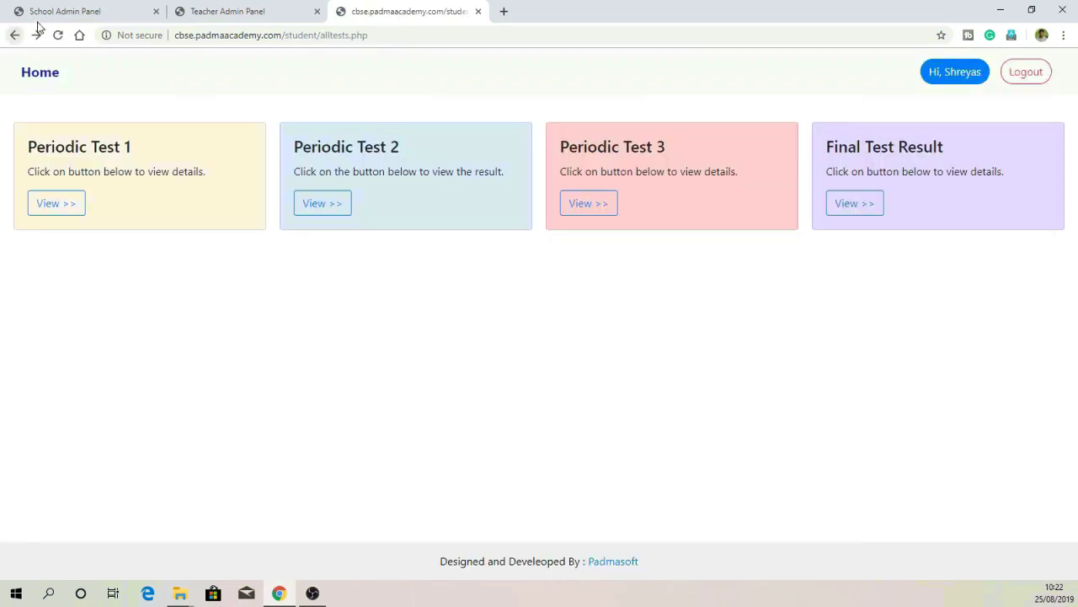
{"action": "left_click", "coordinate": [71, 12]}
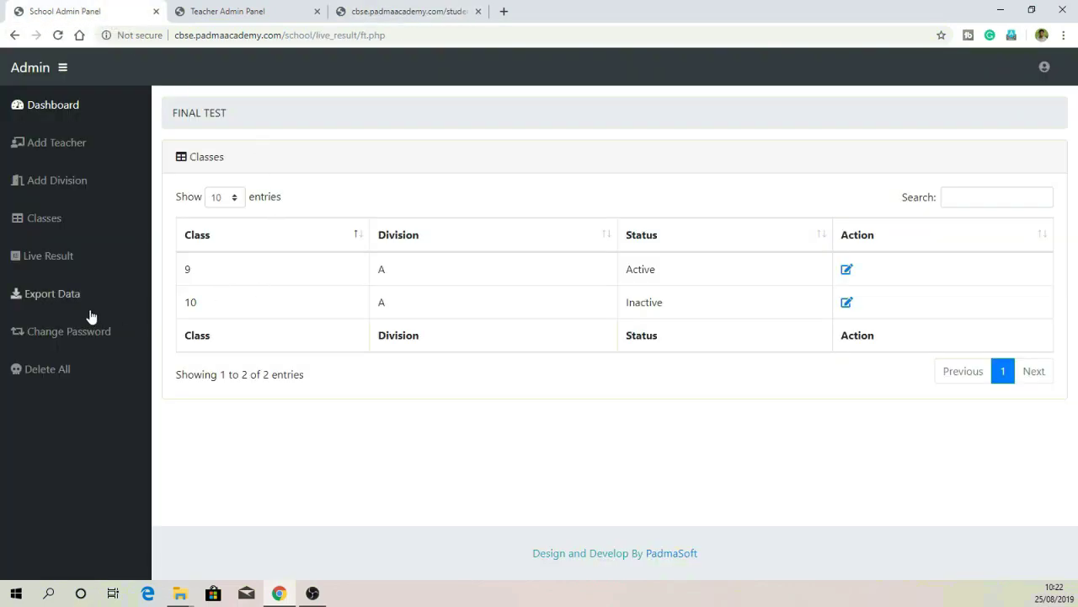
{"action": "left_click", "coordinate": [68, 220]}
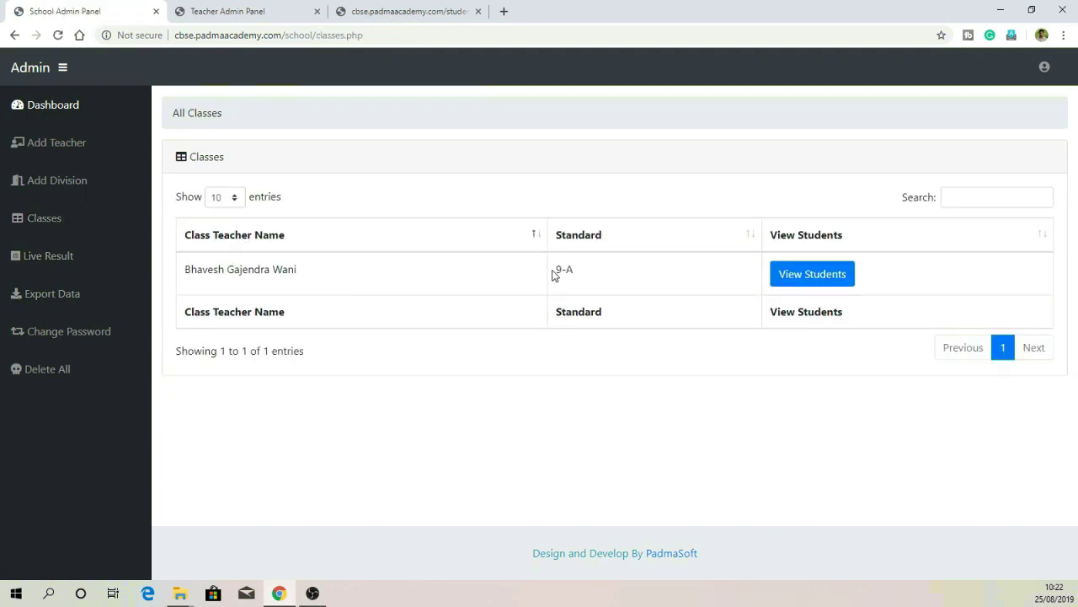
Step: List class 9-A's students and look over the student's test results
{"action": "left_click", "coordinate": [812, 283]}
{"action": "left_click", "coordinate": [523, 282]}
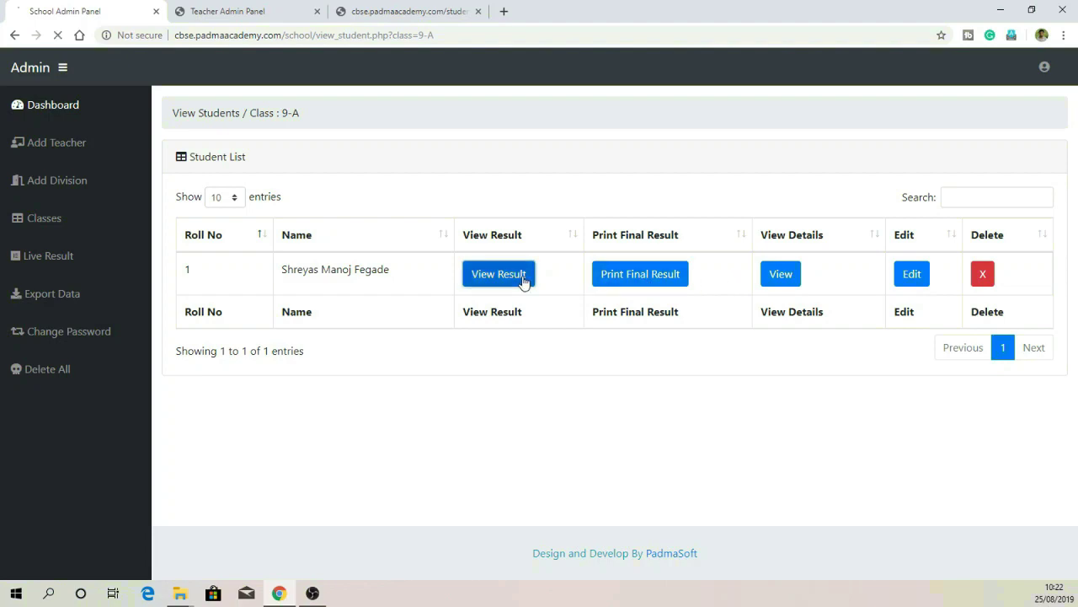
{"action": "scroll", "coordinate": [609, 286], "scroll_direction": "down", "scroll_amount": 1}
{"action": "scroll", "coordinate": [609, 287], "scroll_direction": "up", "scroll_amount": 1}
{"action": "left_click", "coordinate": [59, 213]}
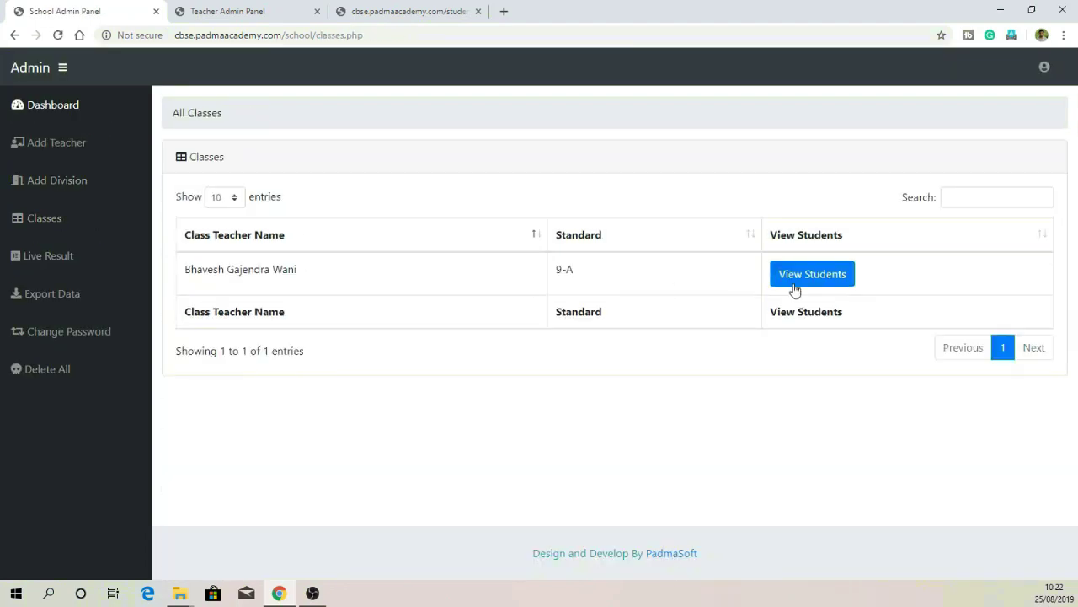
Step: Open the student's printable Final Test report card and bring up its print preview
{"action": "left_click", "coordinate": [794, 284]}
{"action": "left_click", "coordinate": [640, 274]}
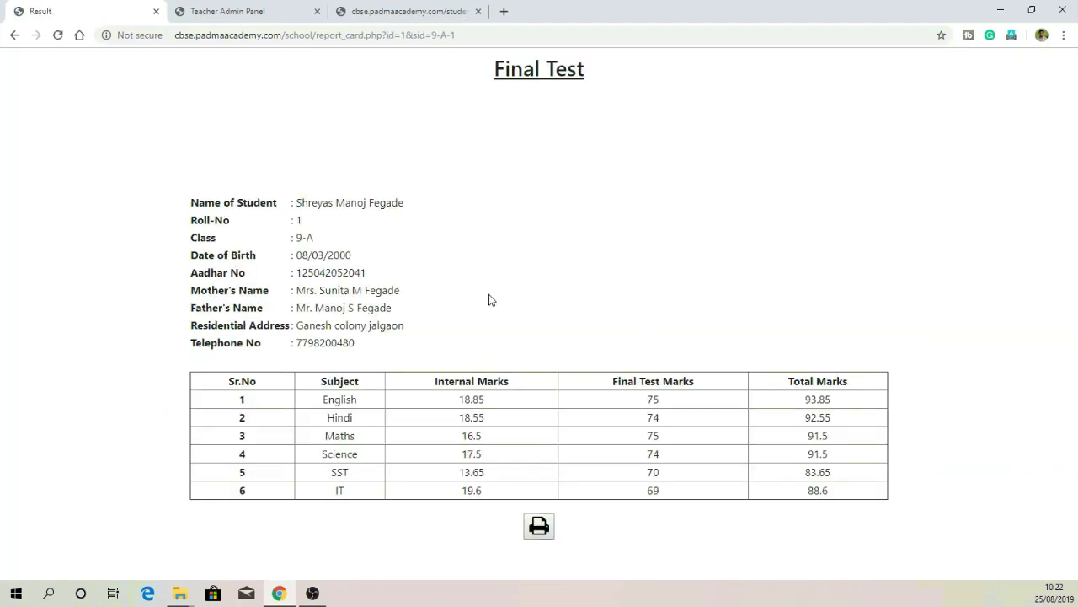
{"action": "left_click", "coordinate": [539, 526]}
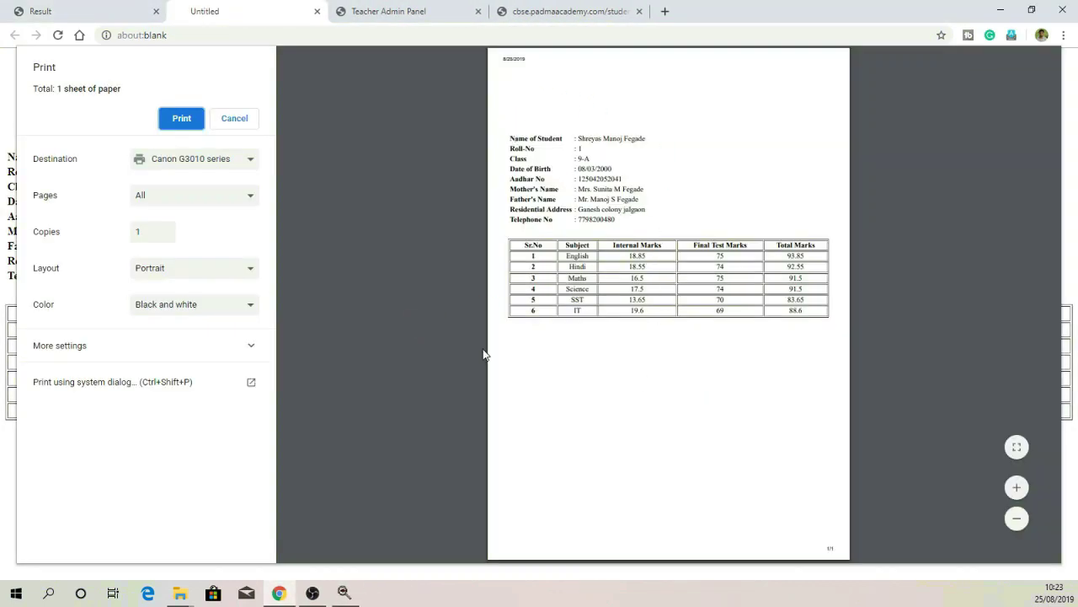
{"action": "left_click", "coordinate": [93, 11]}
{"action": "left_click", "coordinate": [15, 35]}
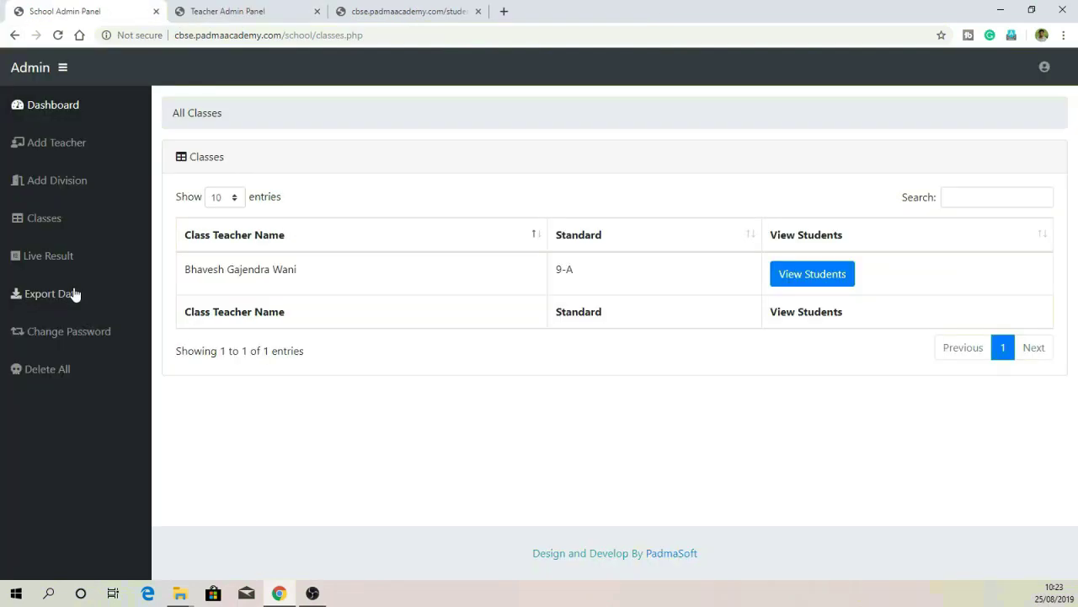
Step: Export class 9-A's test marks to an Excel file from the Export To Excel page
{"action": "left_click", "coordinate": [74, 294]}
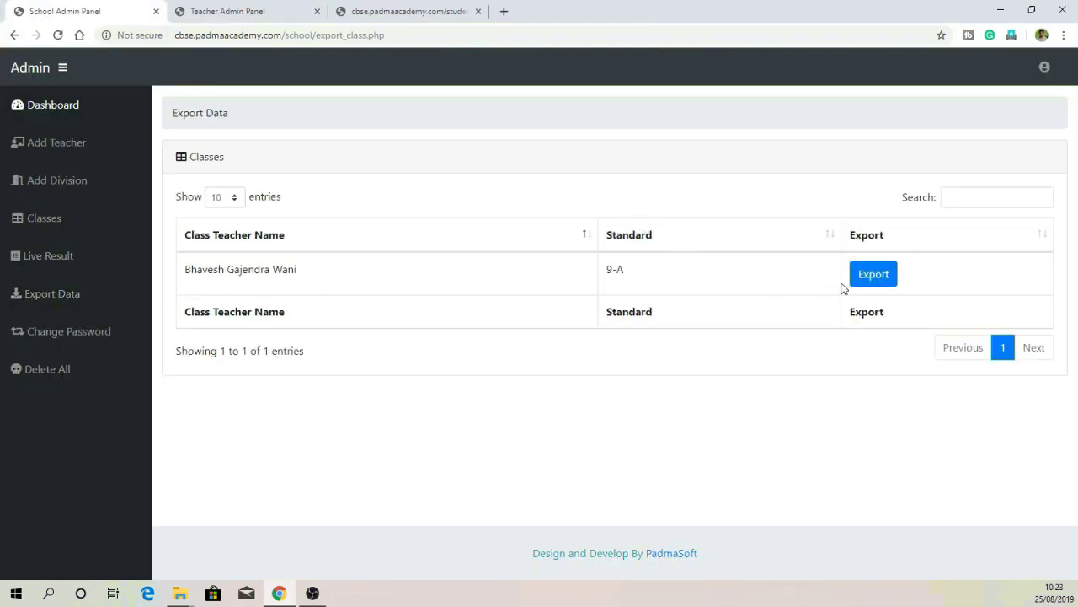
{"action": "left_click", "coordinate": [869, 281]}
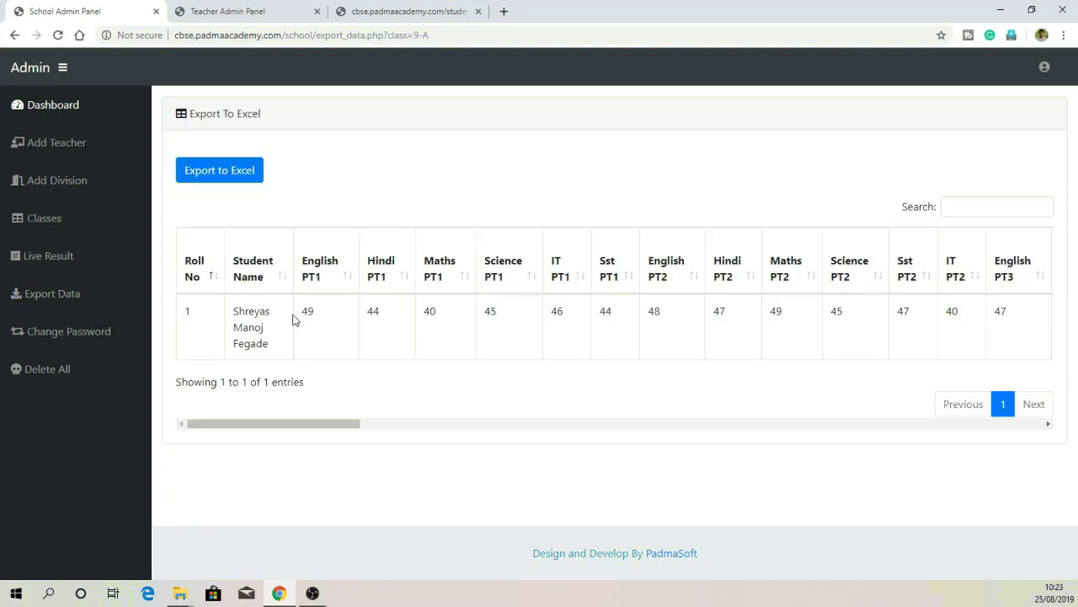
{"action": "left_click", "coordinate": [233, 173]}
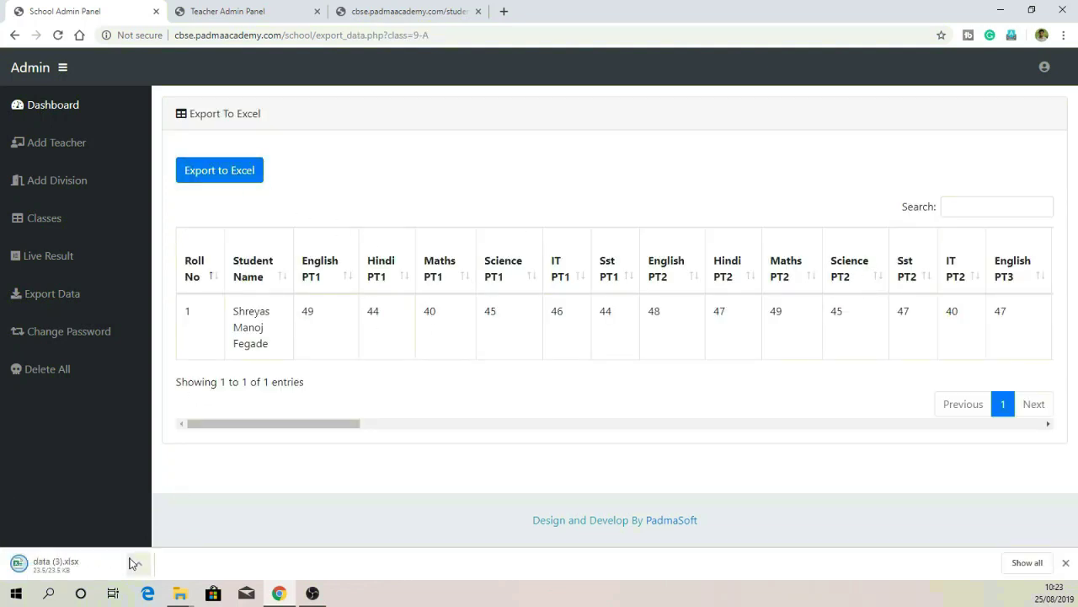
Step: Open data (3).xlsx maximised, scroll through the marks, and close Excel
{"action": "left_click", "coordinate": [92, 569]}
{"action": "double_click", "coordinate": [566, 102]}
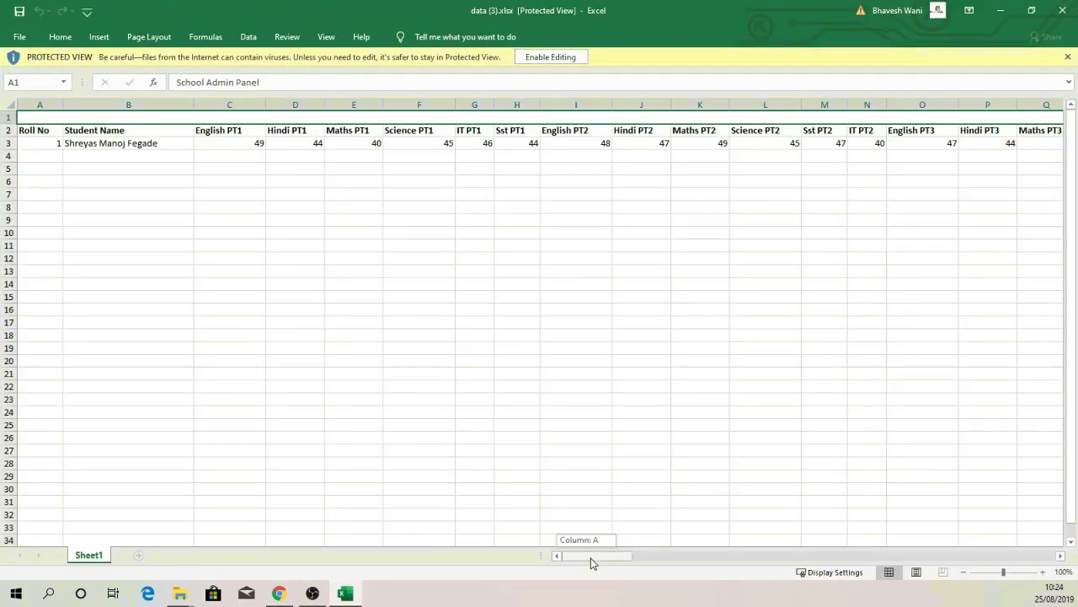
{"action": "left_click_drag", "start_coordinate": [591, 557], "coordinate": [623, 539]}
{"action": "key", "text": "alt+F4"}
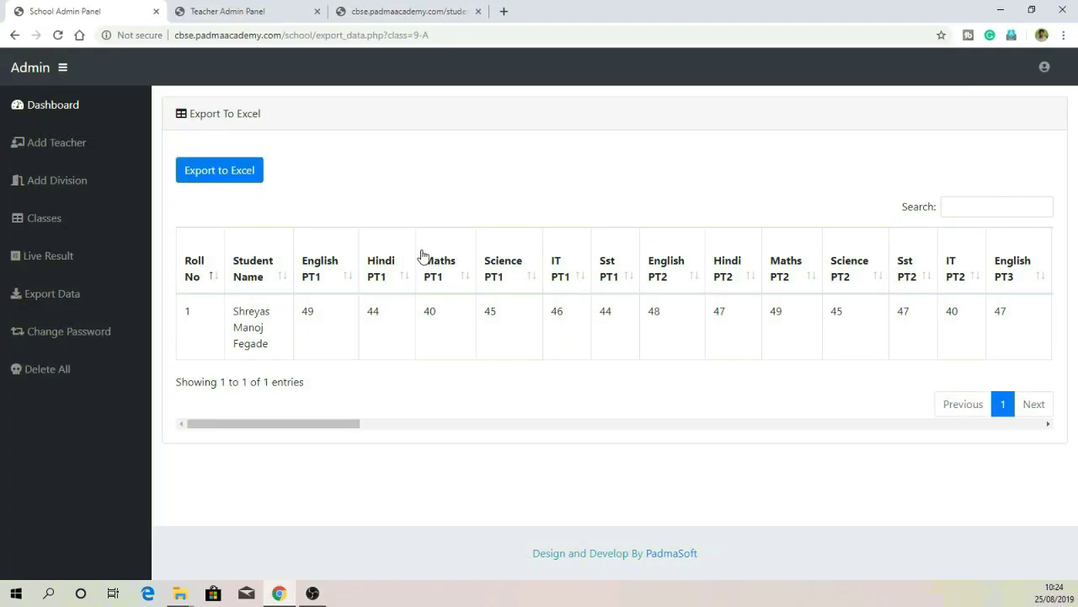
Step: View the Change Password form, then read the Delete All records warning
{"action": "left_click", "coordinate": [46, 339]}
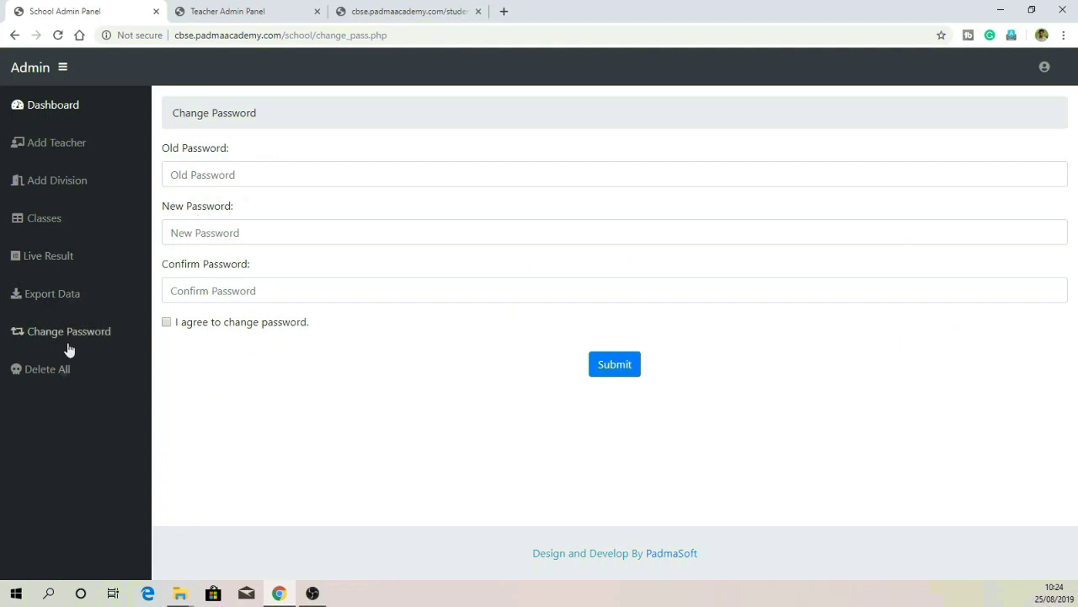
{"action": "left_click", "coordinate": [53, 386]}
{"action": "scroll", "coordinate": [375, 337], "scroll_direction": "down", "scroll_amount": 1}
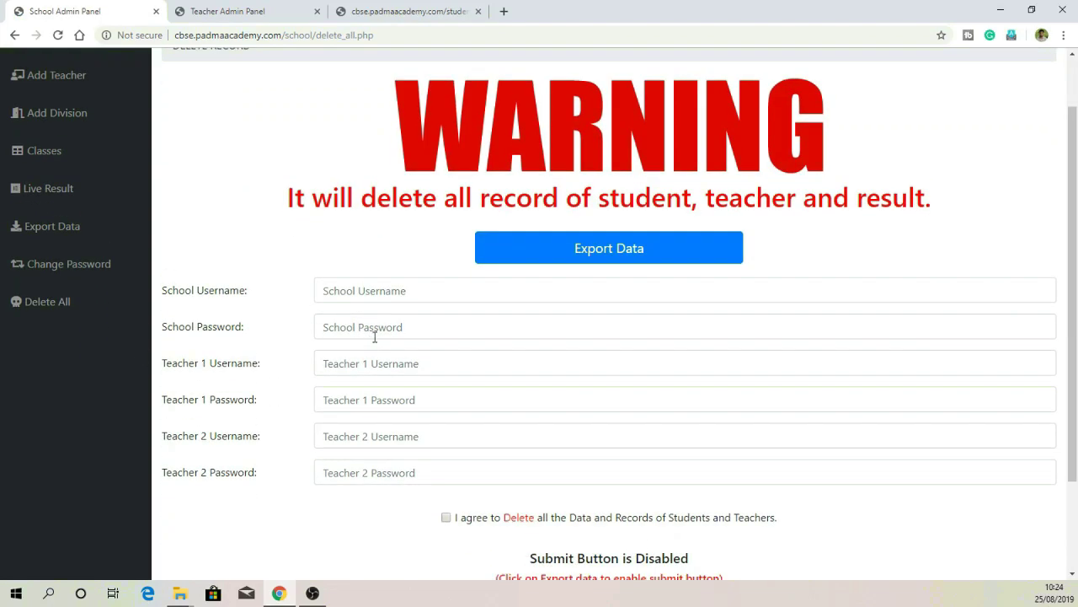
{"action": "left_click_drag", "start_coordinate": [274, 197], "coordinate": [966, 221]}
{"action": "left_click", "coordinate": [965, 232]}
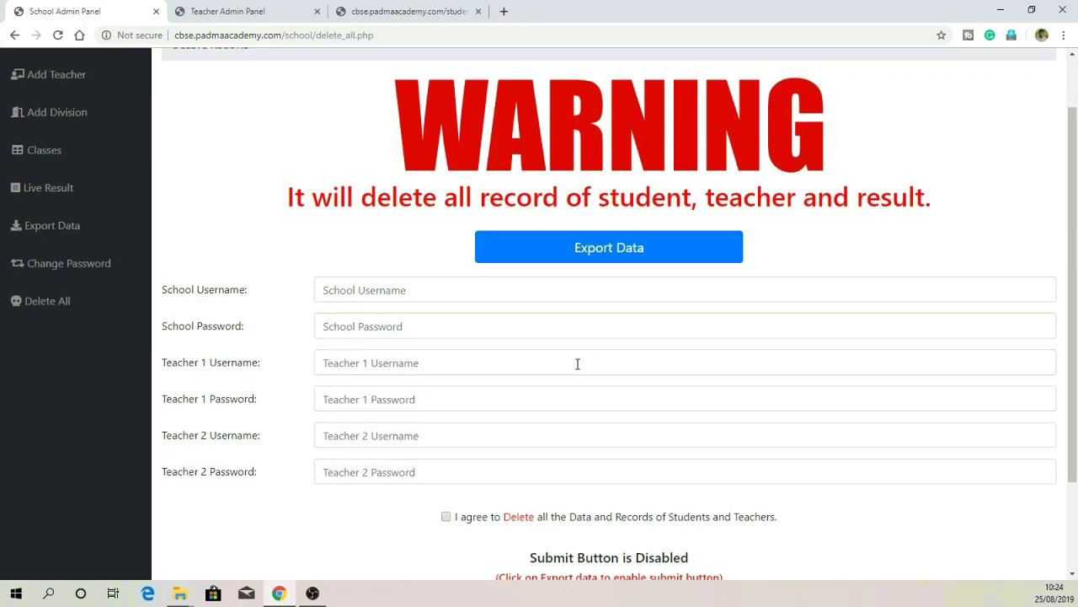
{"action": "scroll", "coordinate": [568, 487], "scroll_direction": "down", "scroll_amount": 1}
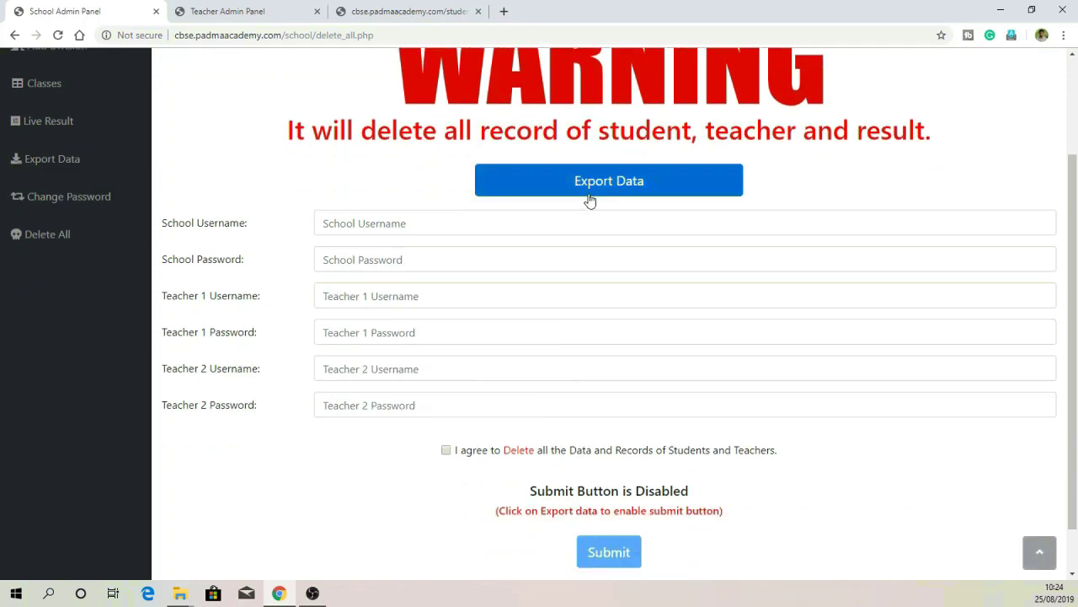
{"action": "scroll", "coordinate": [222, 278], "scroll_direction": "up", "scroll_amount": 2}
{"action": "scroll", "coordinate": [206, 322], "scroll_direction": "down", "scroll_amount": 2}
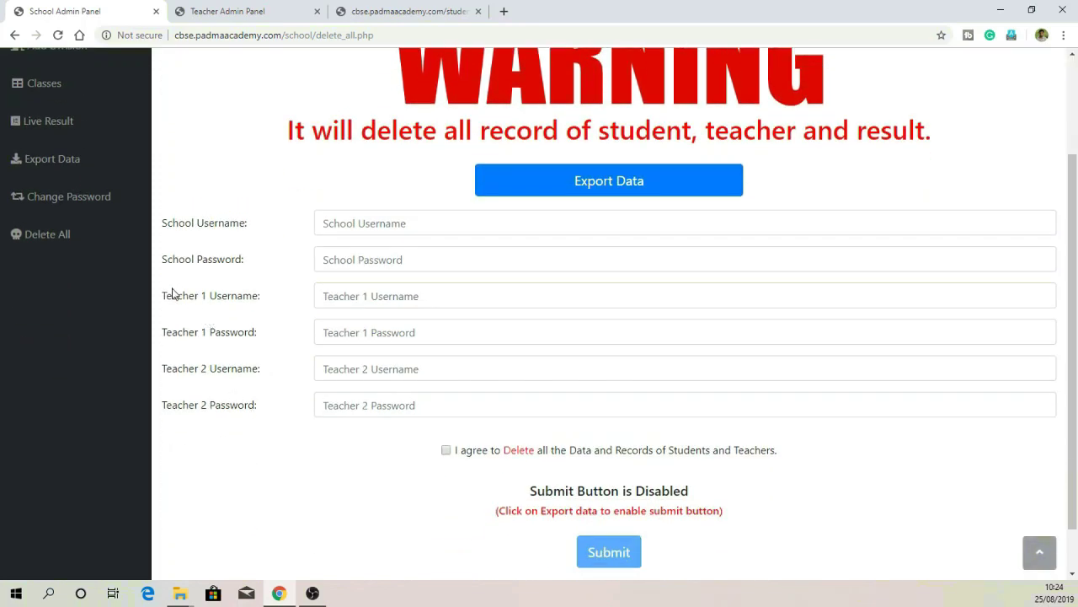
Step: Check the Teacher 1 login fields on the delete page, then go to Add Teacher
{"action": "left_click_drag", "start_coordinate": [172, 293], "coordinate": [247, 340]}
{"action": "left_click", "coordinate": [268, 381]}
{"action": "scroll", "coordinate": [169, 362], "scroll_direction": "up", "scroll_amount": 2}
{"action": "left_click", "coordinate": [75, 148]}
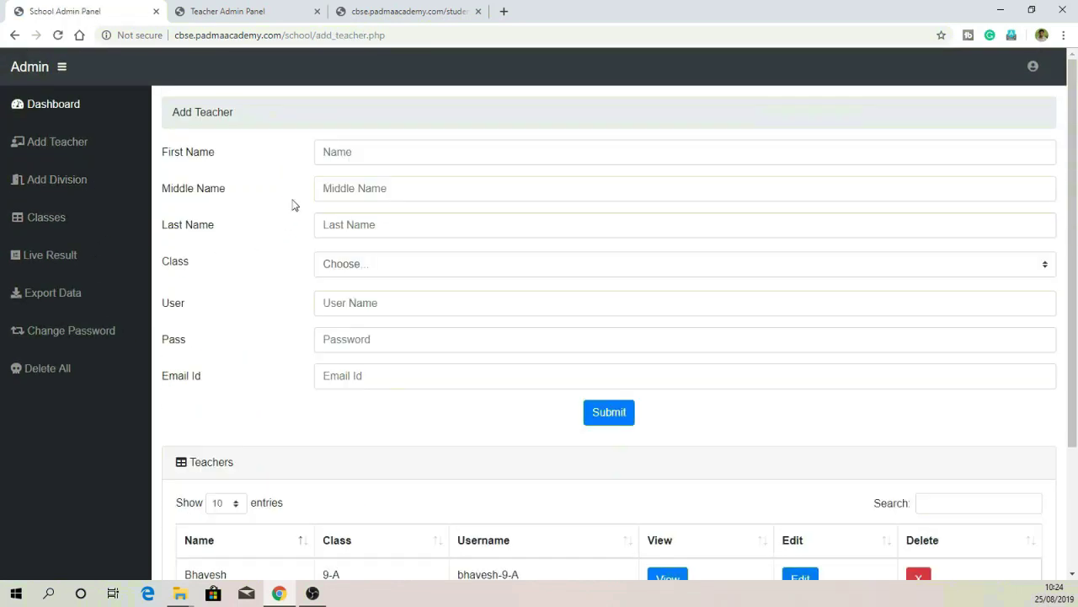
Step: Register a new teacher with first, middle and last name, assigned to class 10-A
{"action": "left_click", "coordinate": [340, 157]}
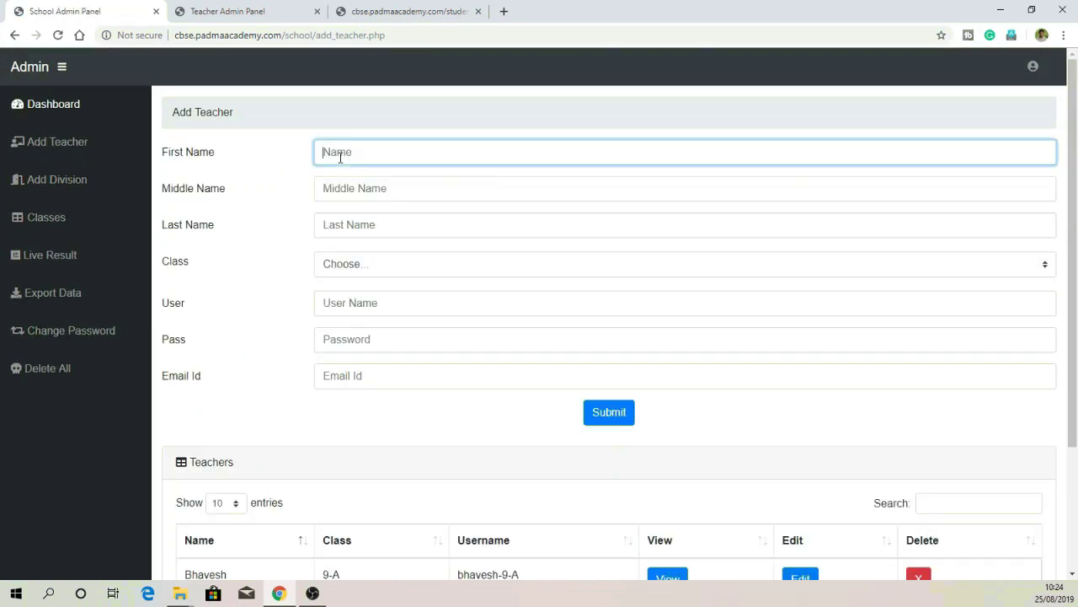
{"action": "key", "text": "Tab"}
{"action": "key", "text": "Tab"}
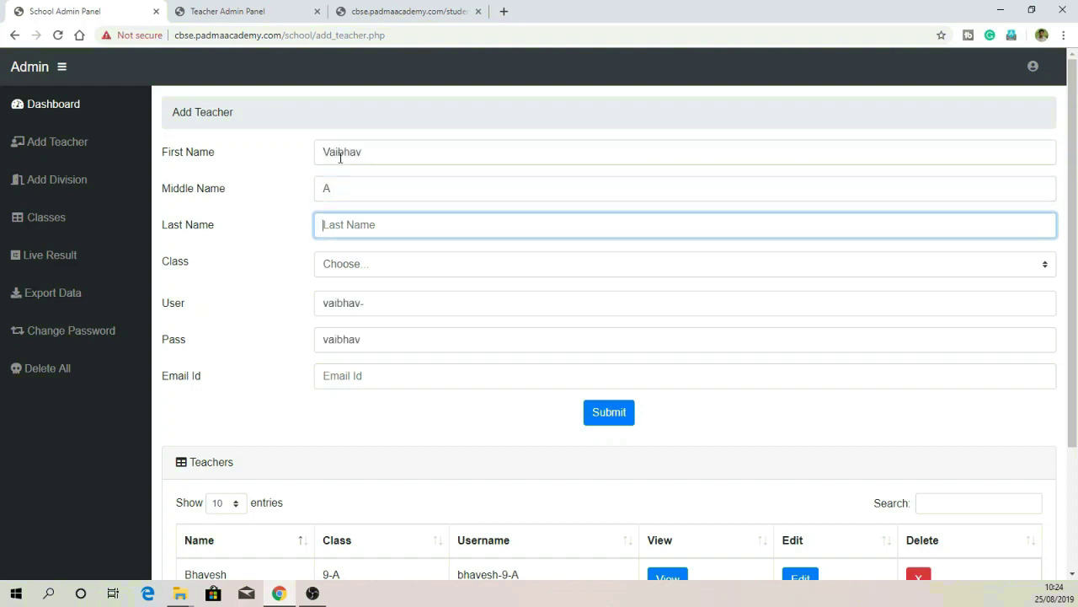
{"action": "key", "text": "Tab"}
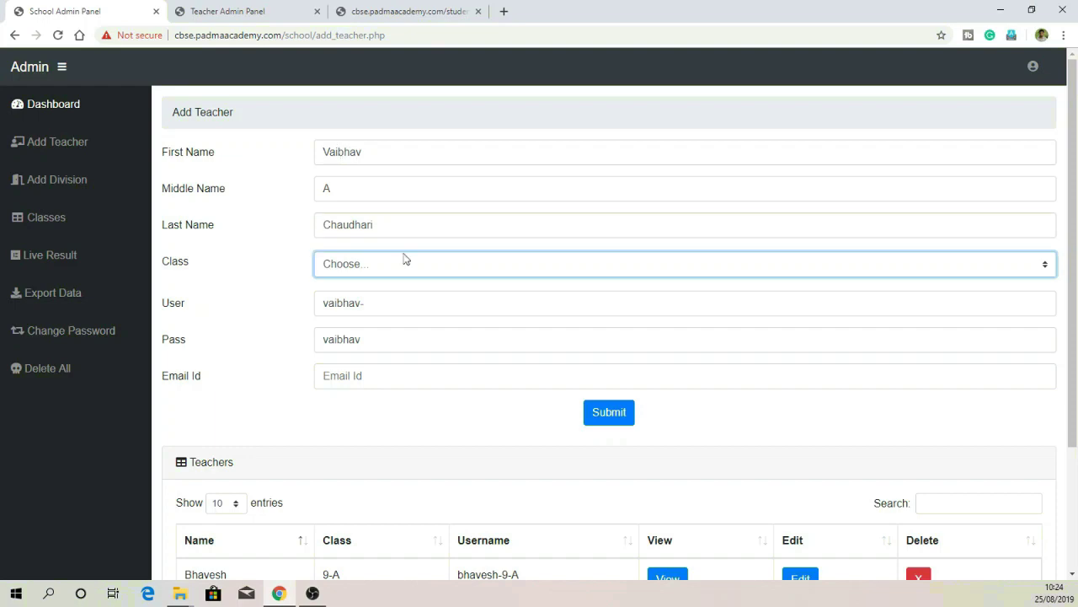
{"action": "left_click", "coordinate": [405, 261]}
{"action": "left_click", "coordinate": [433, 294]}
{"action": "left_click", "coordinate": [621, 413]}
{"action": "left_click", "coordinate": [656, 115]}
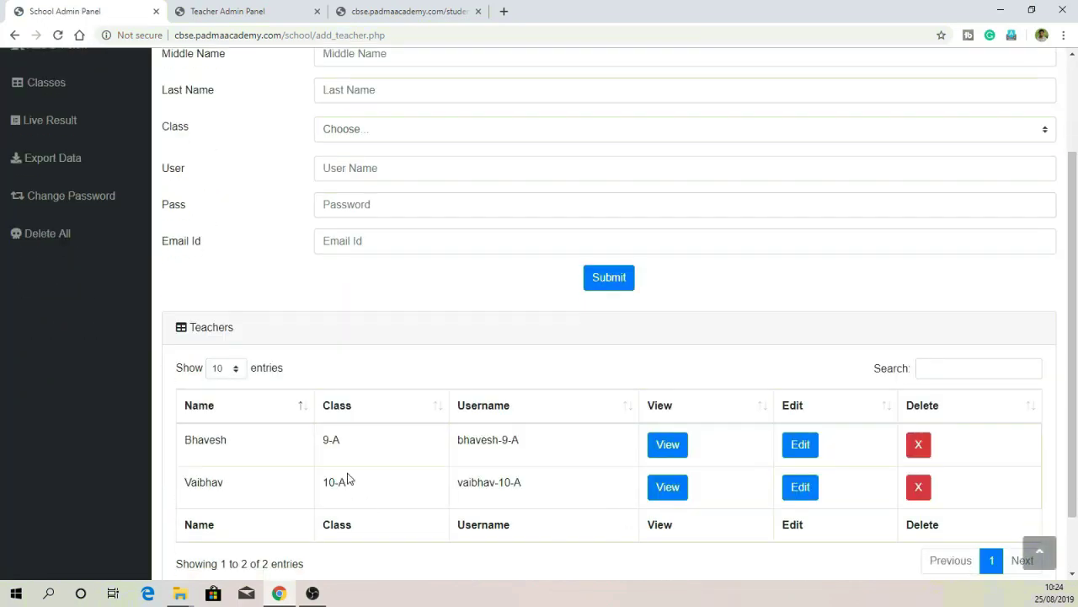
Step: Review the Teachers table and bring up the Delete All records warning page
{"action": "scroll", "coordinate": [177, 406], "scroll_direction": "down", "scroll_amount": 1}
{"action": "scroll", "coordinate": [176, 397], "scroll_direction": "up", "scroll_amount": 3}
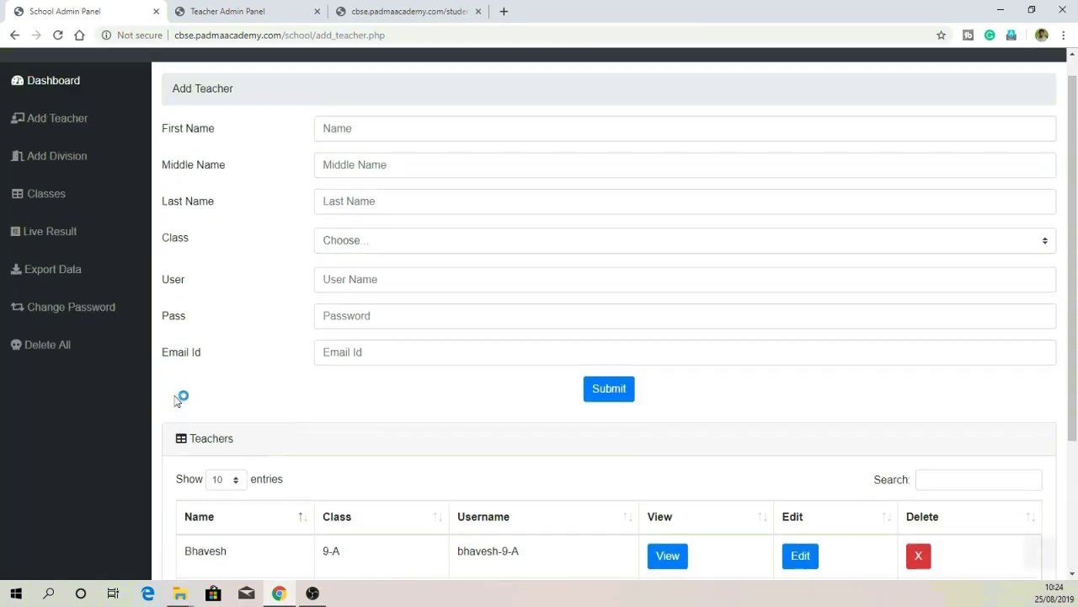
{"action": "left_click", "coordinate": [66, 370]}
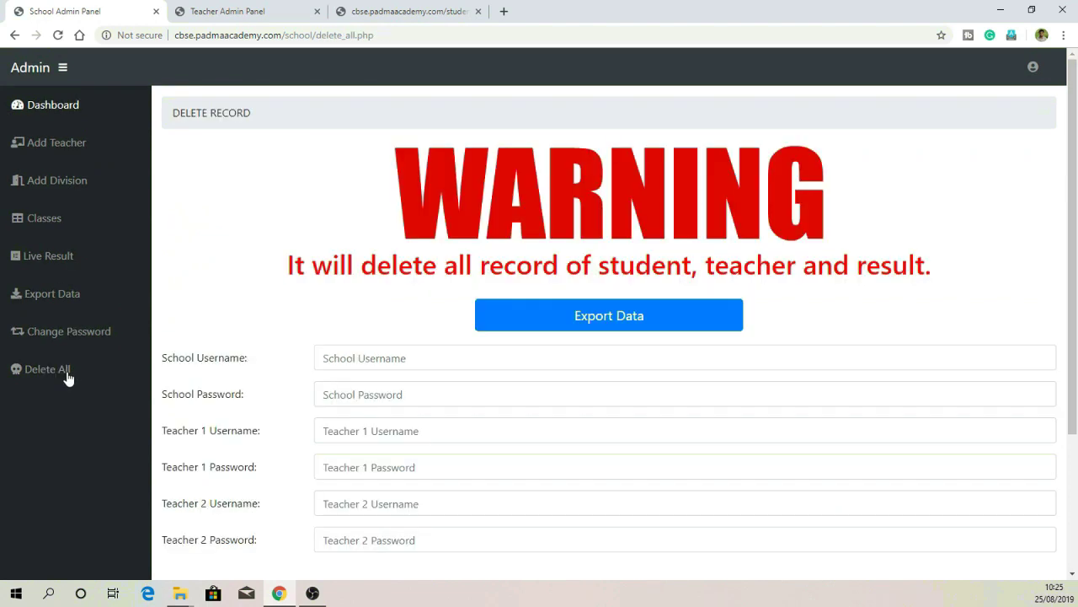
Step: Export class 9-A's table data to 9-A.xls so it shows Downloaded
{"action": "left_click", "coordinate": [478, 357]}
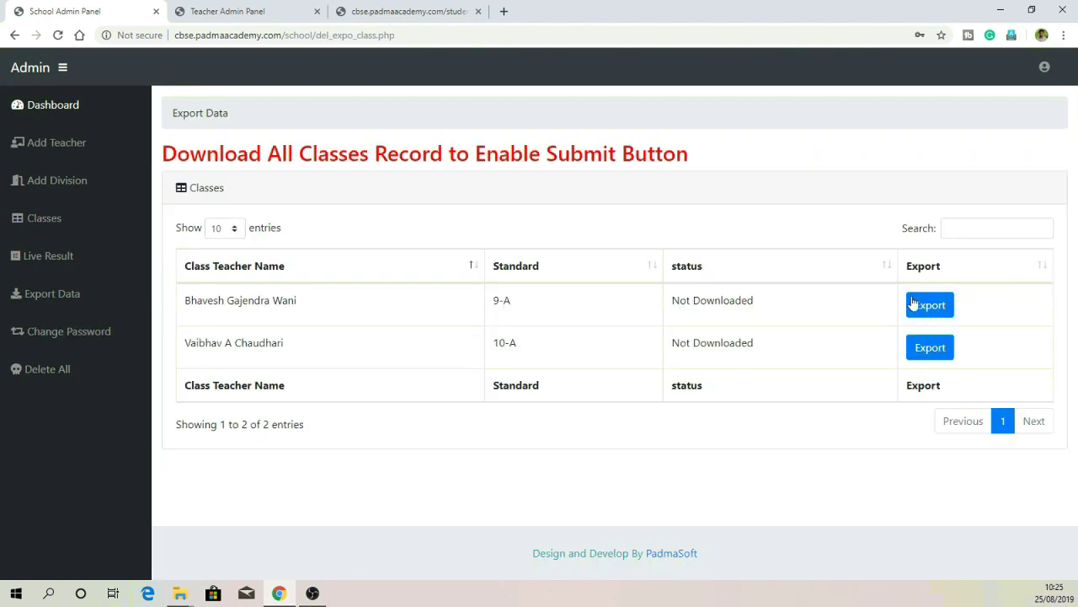
{"action": "left_click", "coordinate": [927, 307]}
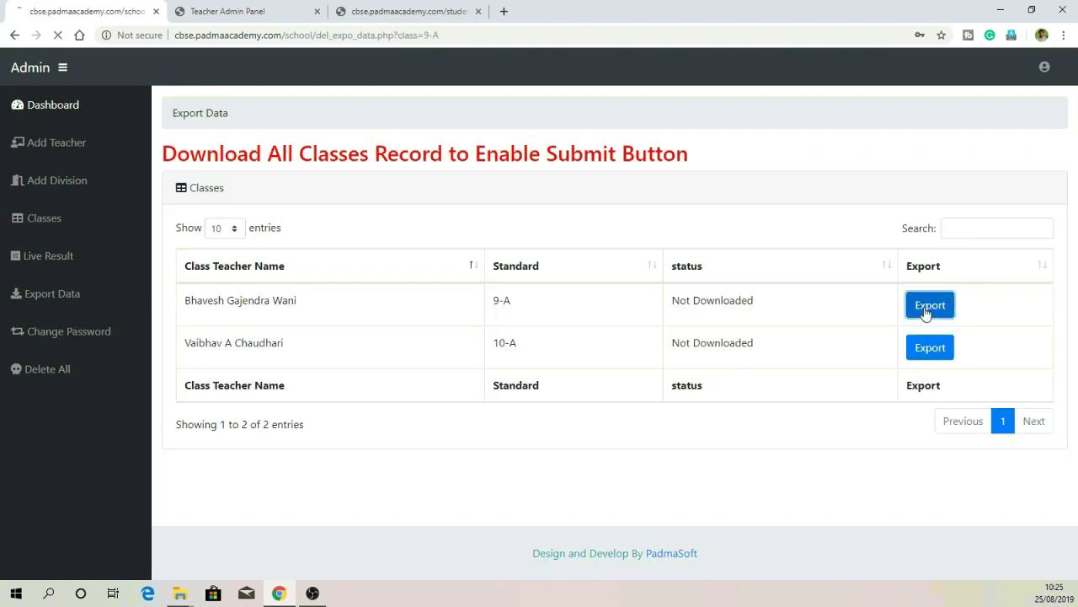
{"action": "left_click", "coordinate": [560, 438]}
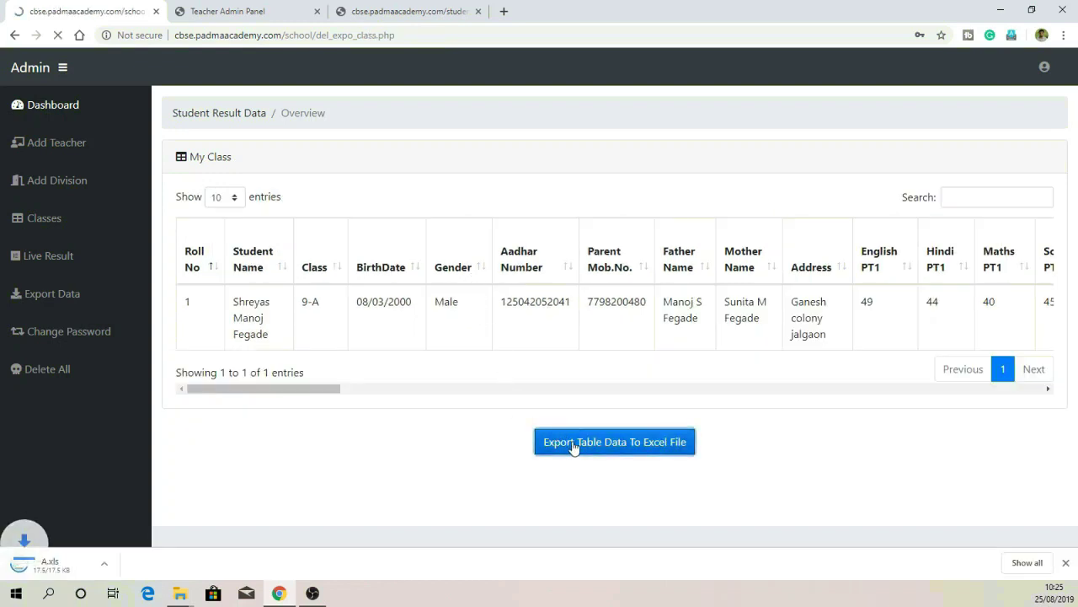
{"action": "left_click_drag", "start_coordinate": [788, 305], "coordinate": [674, 300]}
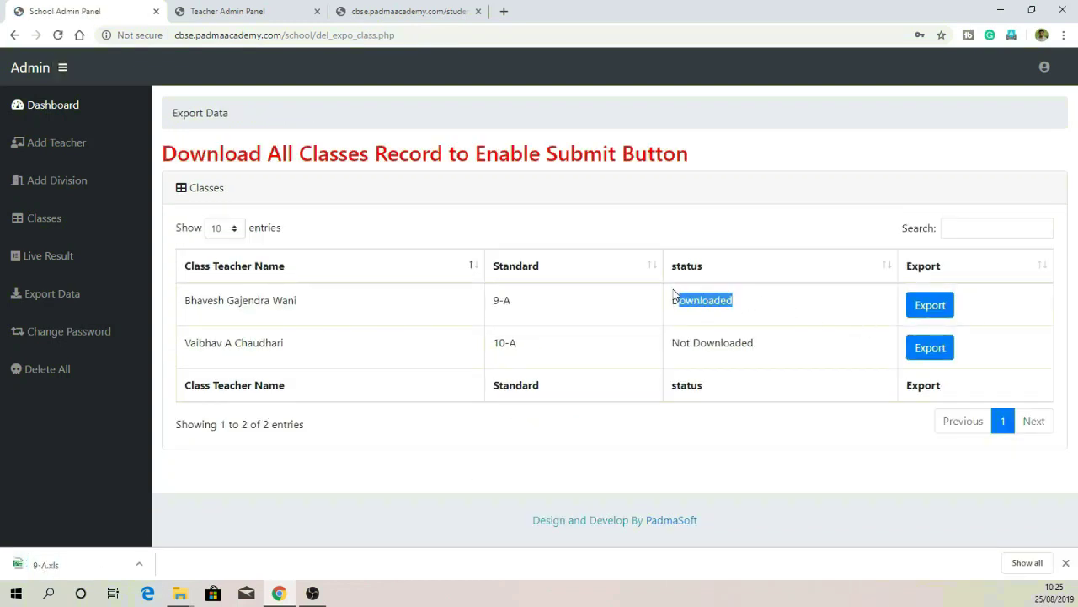
Step: Export class 10-A to 10-A.xls and confirm both classes show Downloaded
{"action": "left_click", "coordinate": [920, 351]}
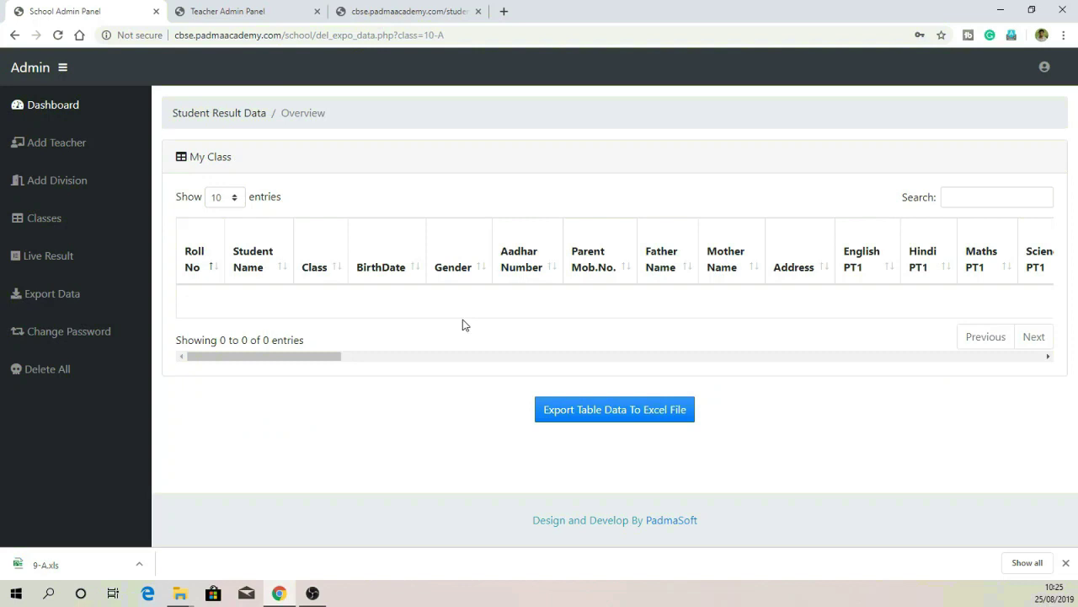
{"action": "left_click", "coordinate": [563, 409]}
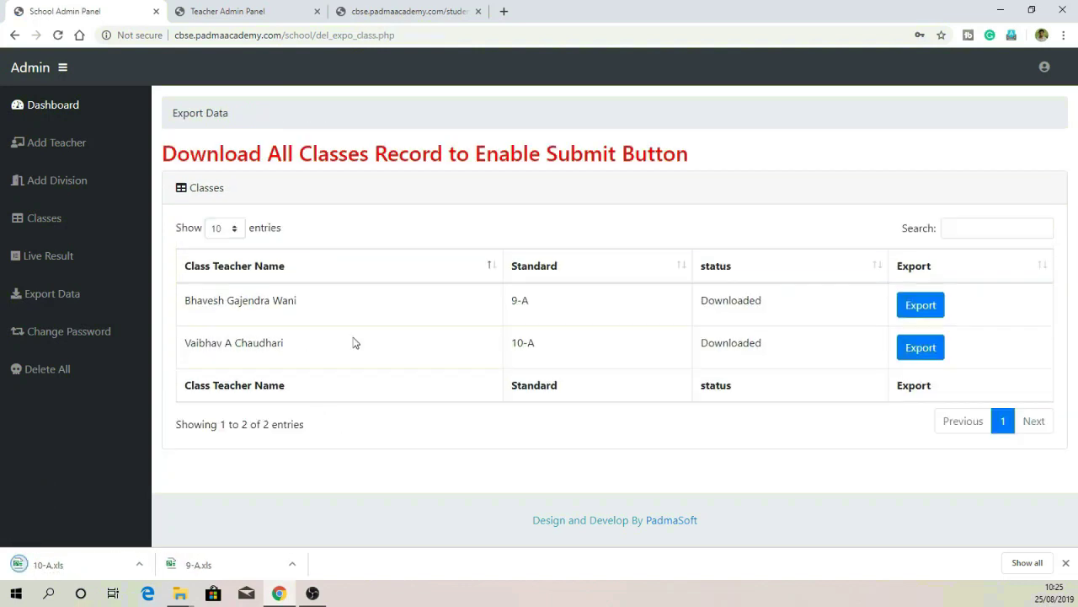
{"action": "left_click_drag", "start_coordinate": [849, 315], "coordinate": [597, 301]}
{"action": "left_click_drag", "start_coordinate": [783, 347], "coordinate": [665, 355]}
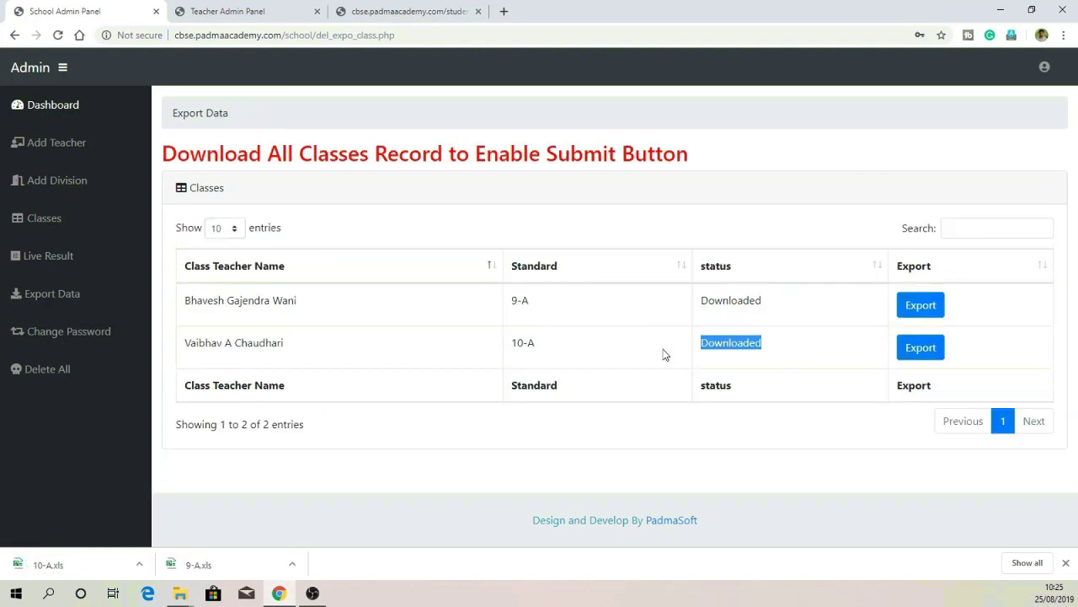
{"action": "left_click", "coordinate": [810, 360]}
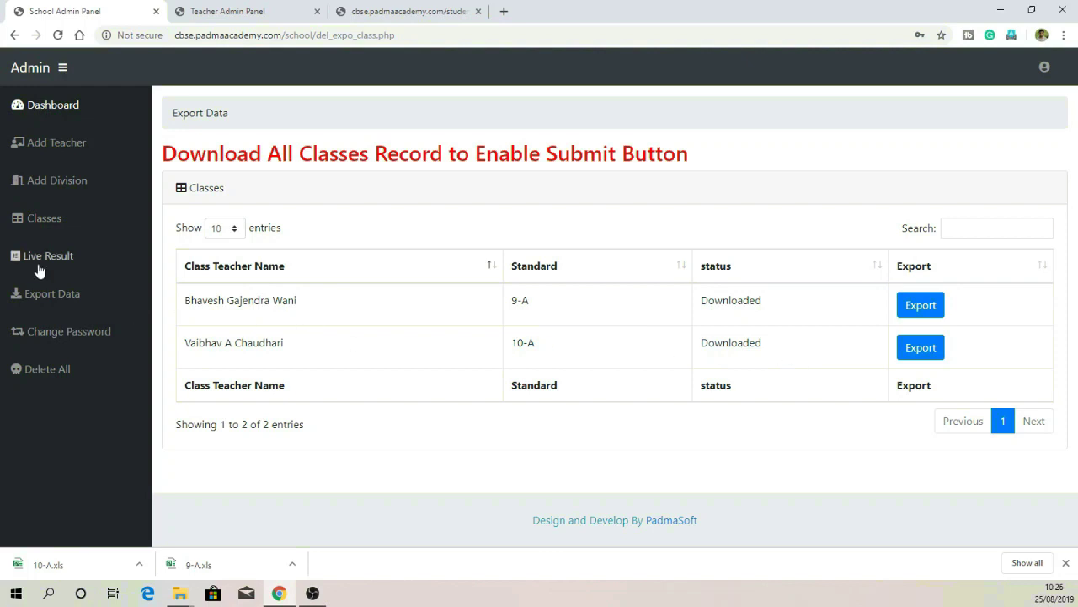
{"action": "left_click", "coordinate": [78, 367]}
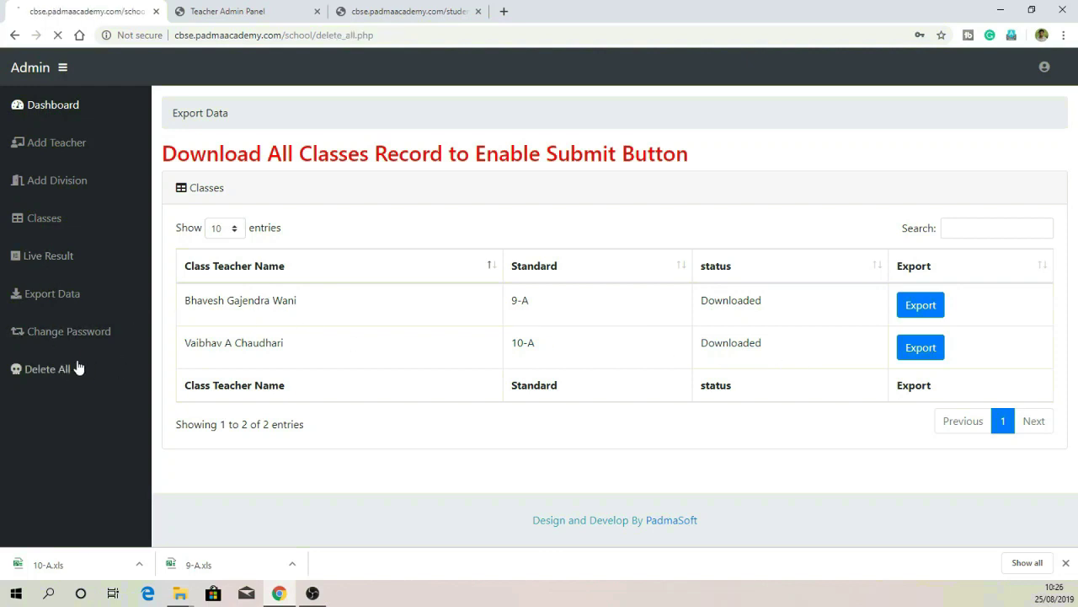
Step: Enter the school and both teachers' usernames and passwords on the delete form
{"action": "scroll", "coordinate": [395, 358], "scroll_direction": "down", "scroll_amount": 2}
{"action": "type", "text": "sch"}
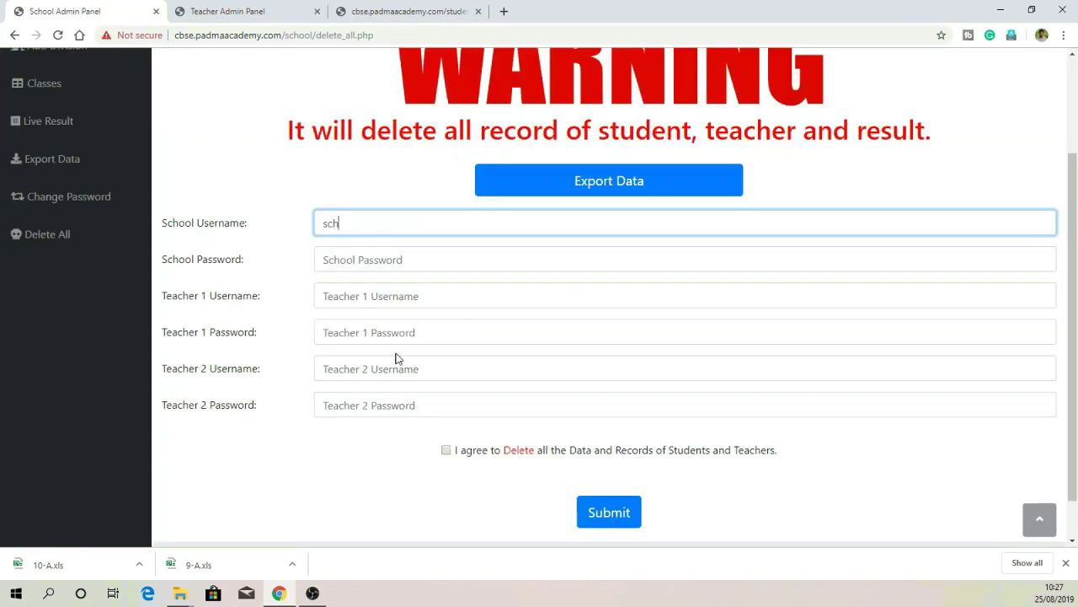
{"action": "type", "text": "s"}
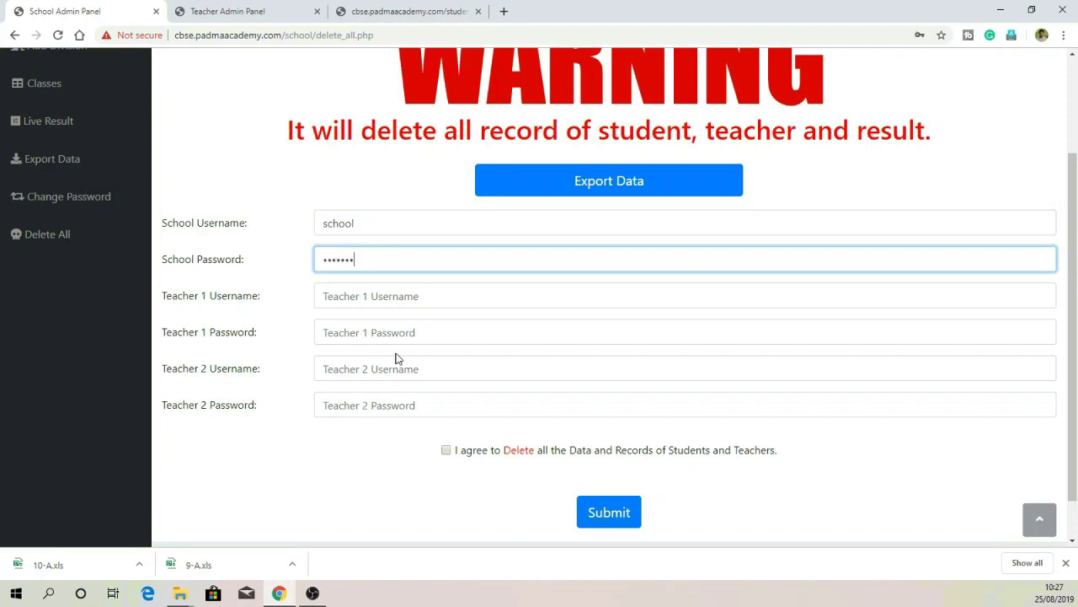
{"action": "key", "text": "Tab"}
{"action": "type", "text": "bha"}
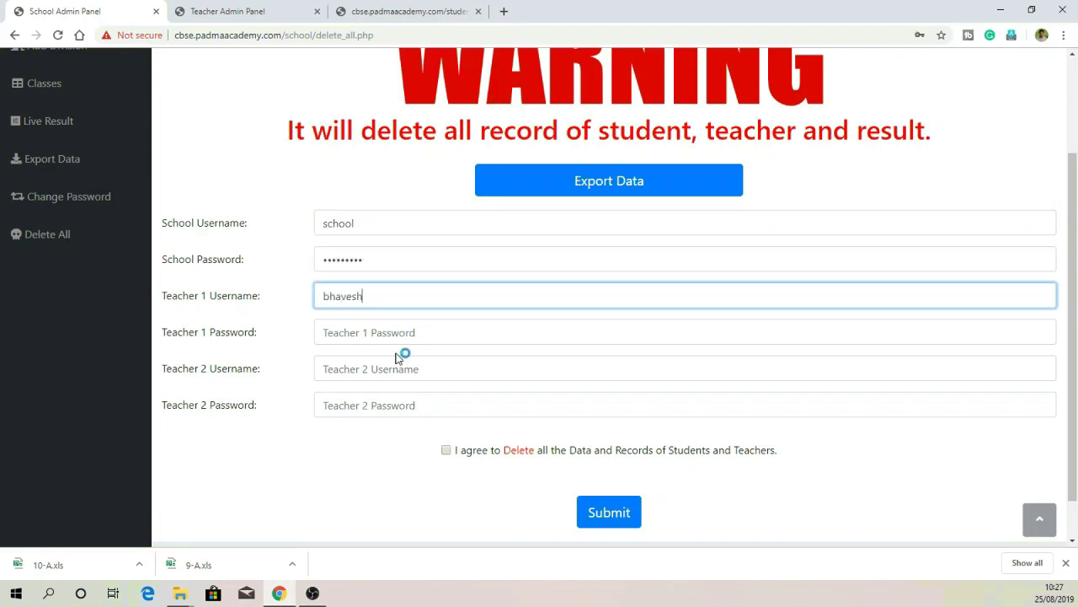
{"action": "key", "text": "Tab"}
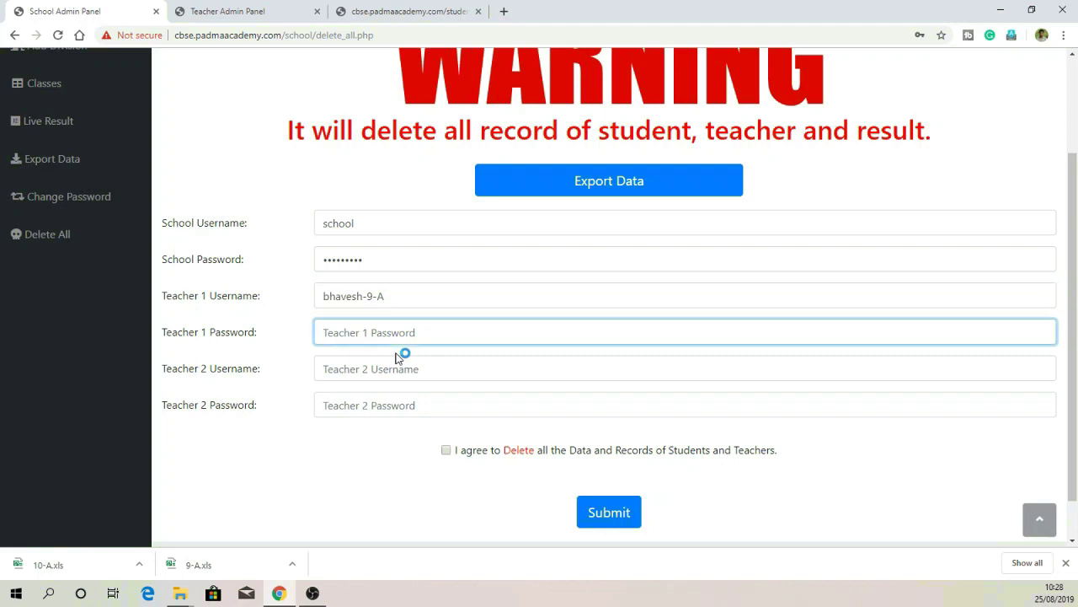
{"action": "type", "text": "1"}
{"action": "key", "text": "Tab"}
{"action": "type", "text": "v"}
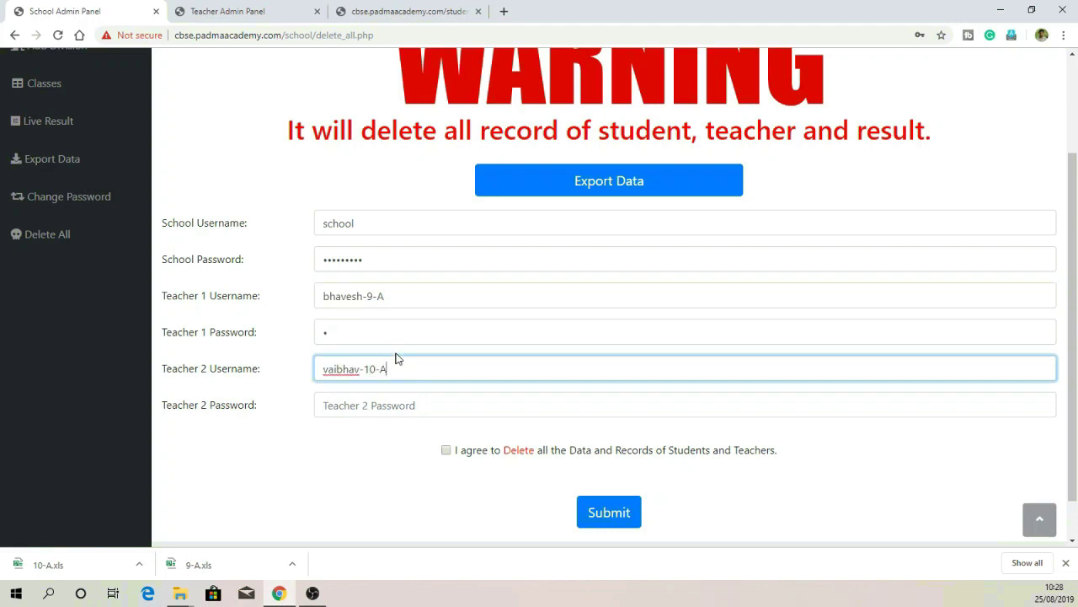
{"action": "key", "text": "Tab"}
{"action": "type", "text": "1"}
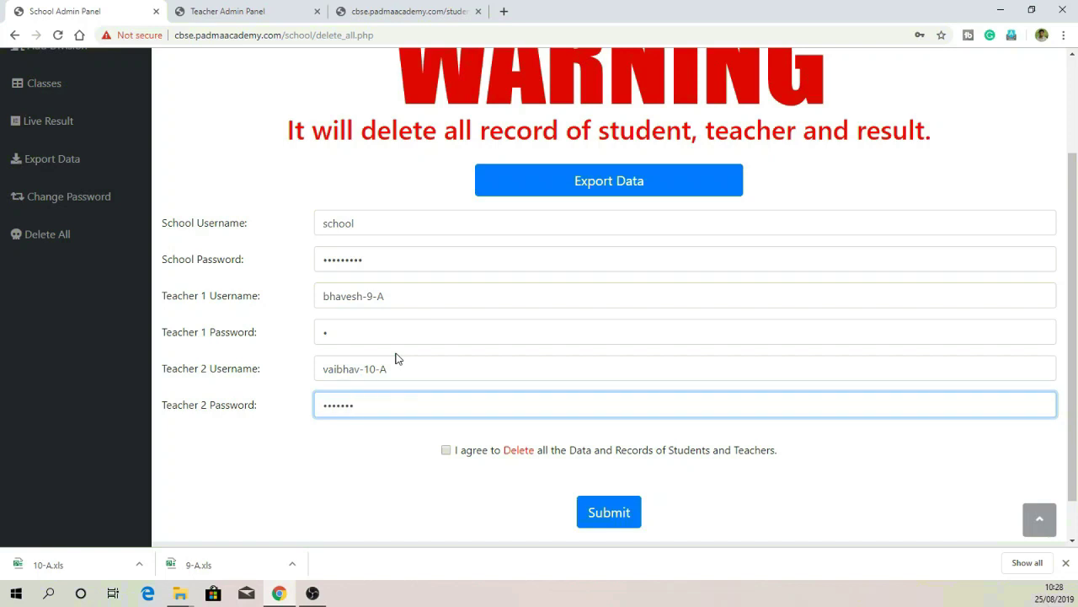
Step: Agree to deleting all records, submit, and dismiss the Delete Success alert
{"action": "left_click", "coordinate": [445, 450]}
{"action": "left_click", "coordinate": [609, 508]}
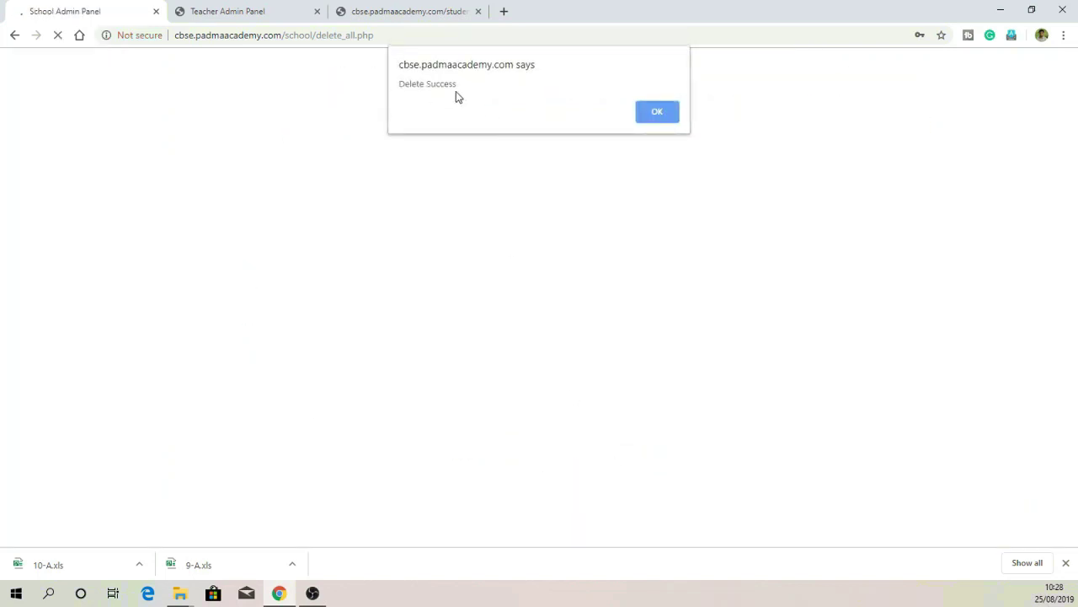
{"action": "left_click_drag", "start_coordinate": [417, 84], "coordinate": [489, 81]}
{"action": "left_click", "coordinate": [674, 113]}
{"action": "left_click", "coordinate": [42, 144]}
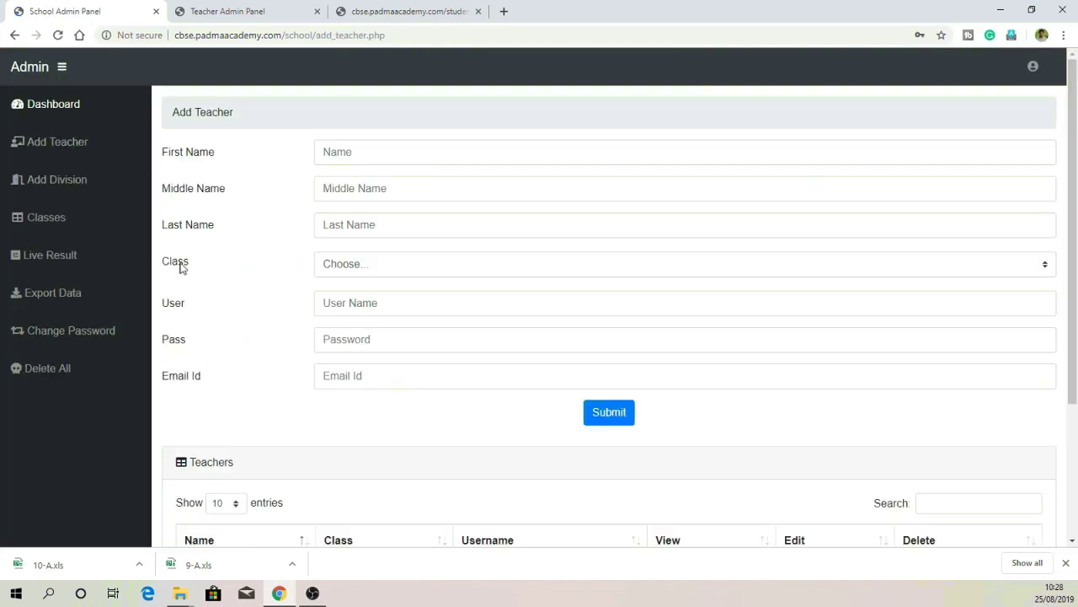